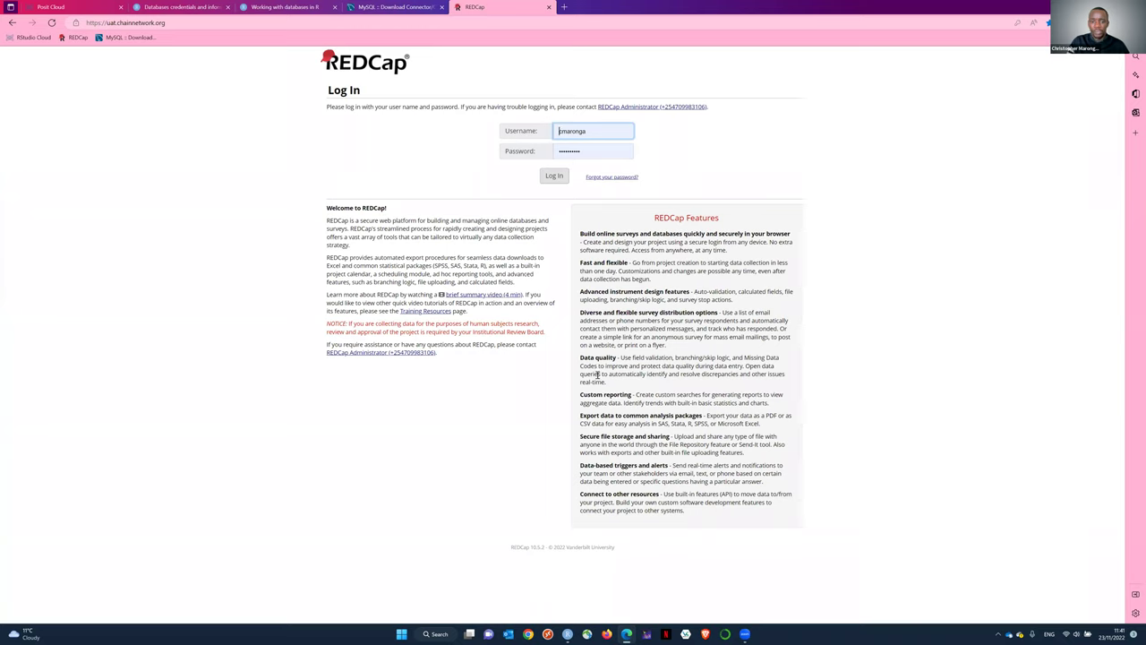
- Log in to REDCap with the saved credentials and open the NHS Conference 2022 project's setup page
click(554, 177)
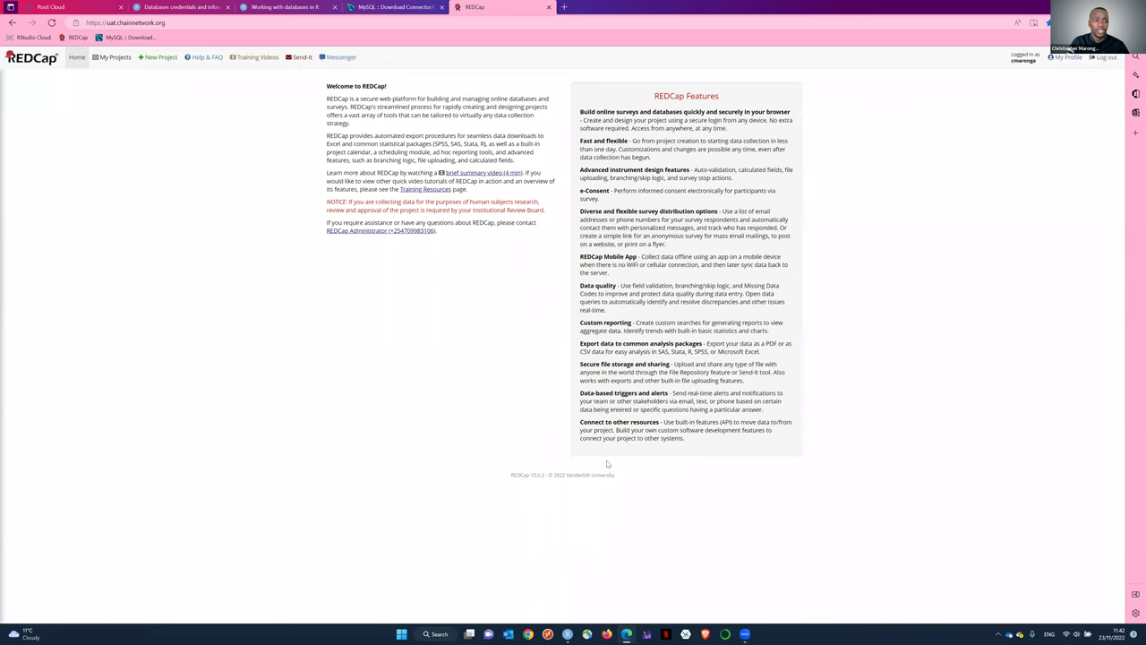
click(117, 60)
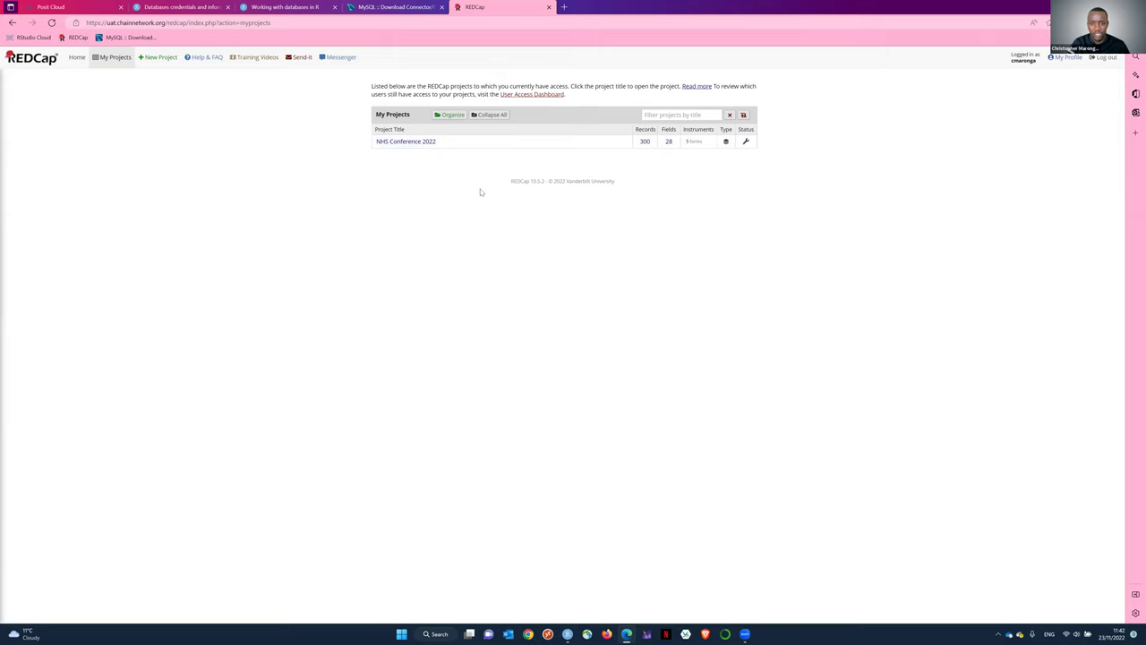
click(405, 144)
click(417, 143)
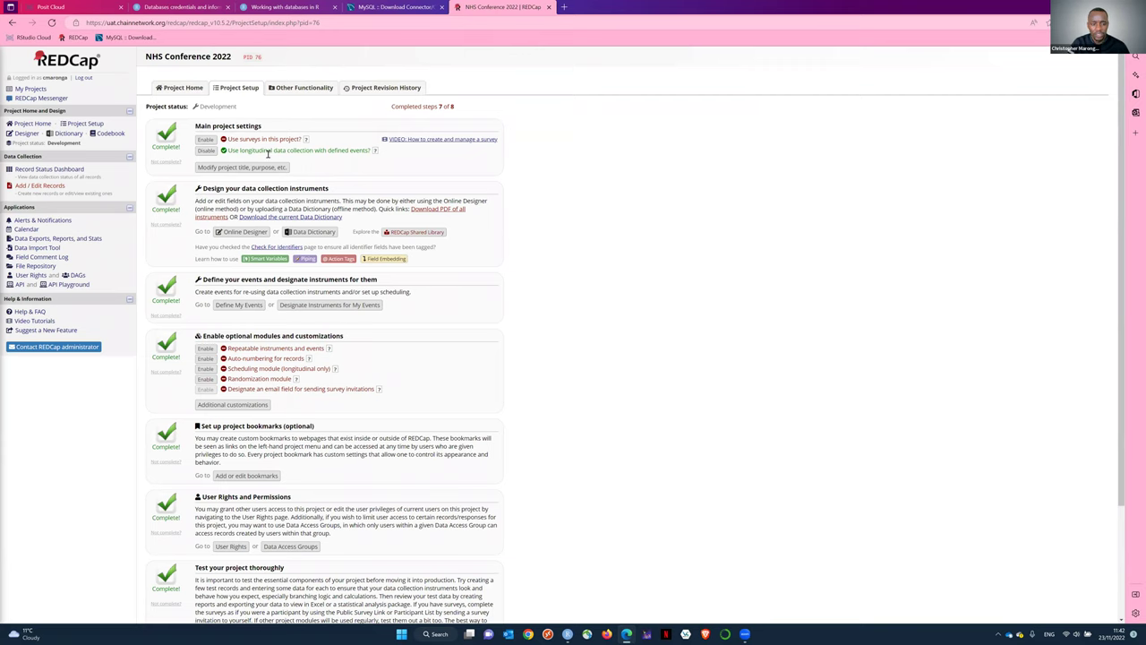
scroll(271, 211, down, 1)
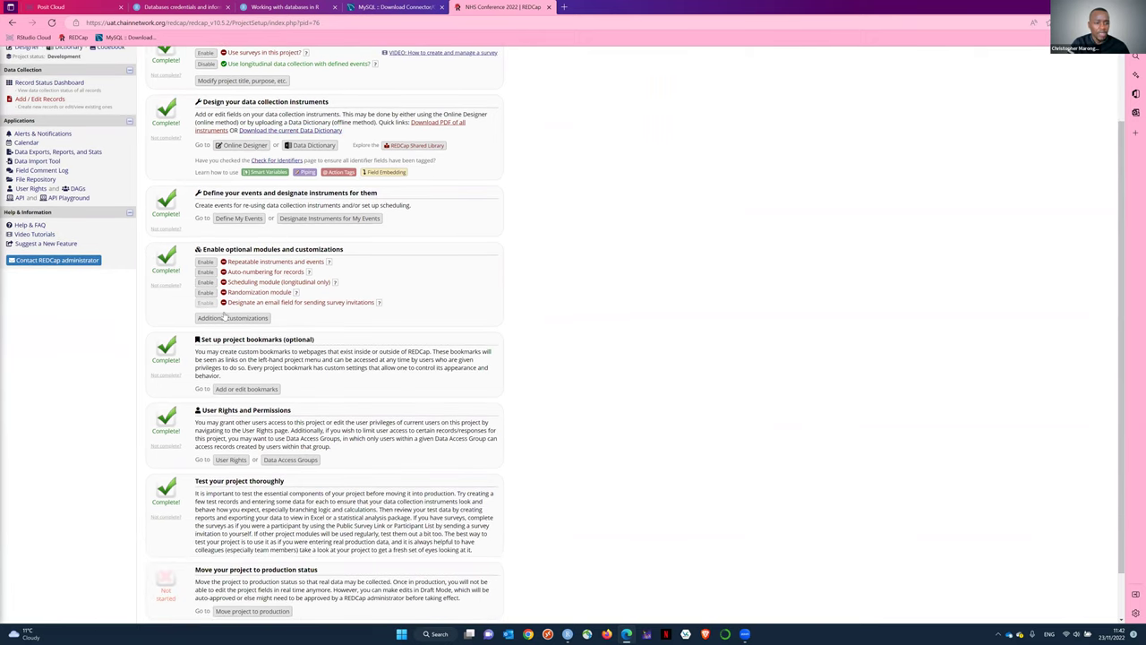
scroll(212, 263, up, 1)
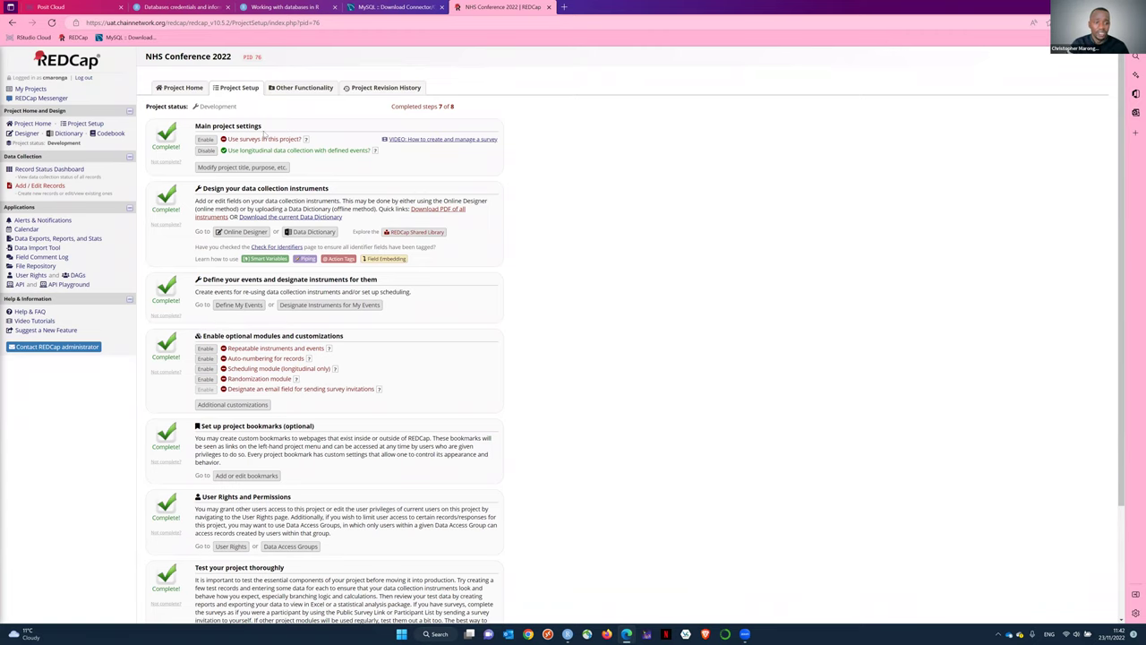
scroll(259, 448, down, 3)
scroll(256, 304, up, 3)
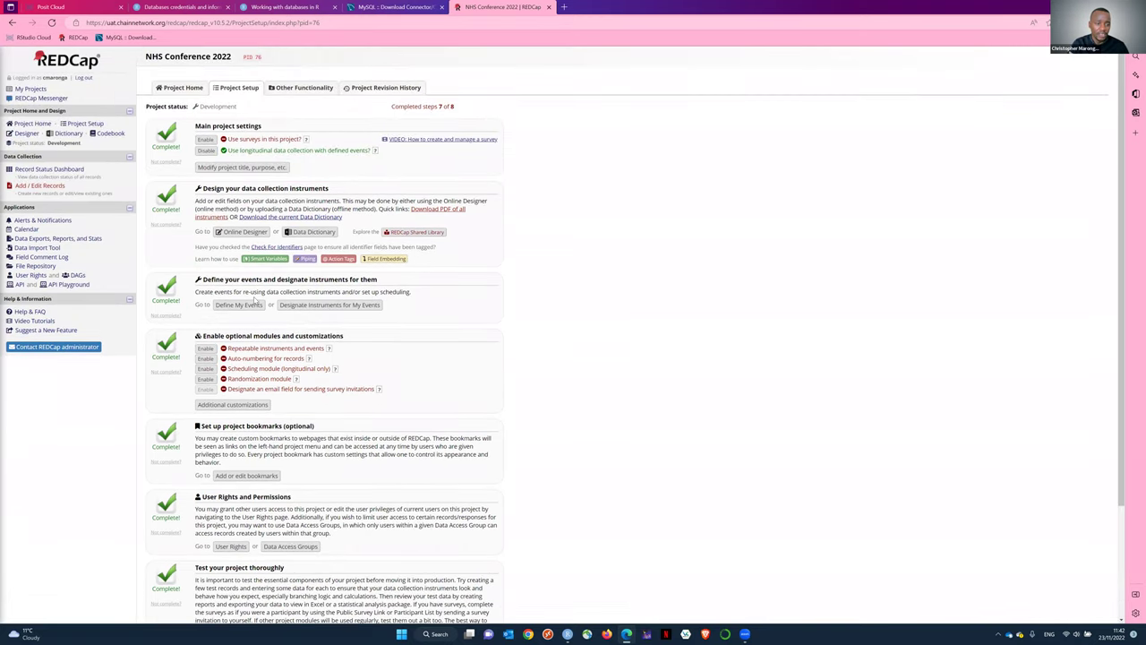
- Start a new record with Record ID 7895 from the project's Add / Edit Records page
click(33, 186)
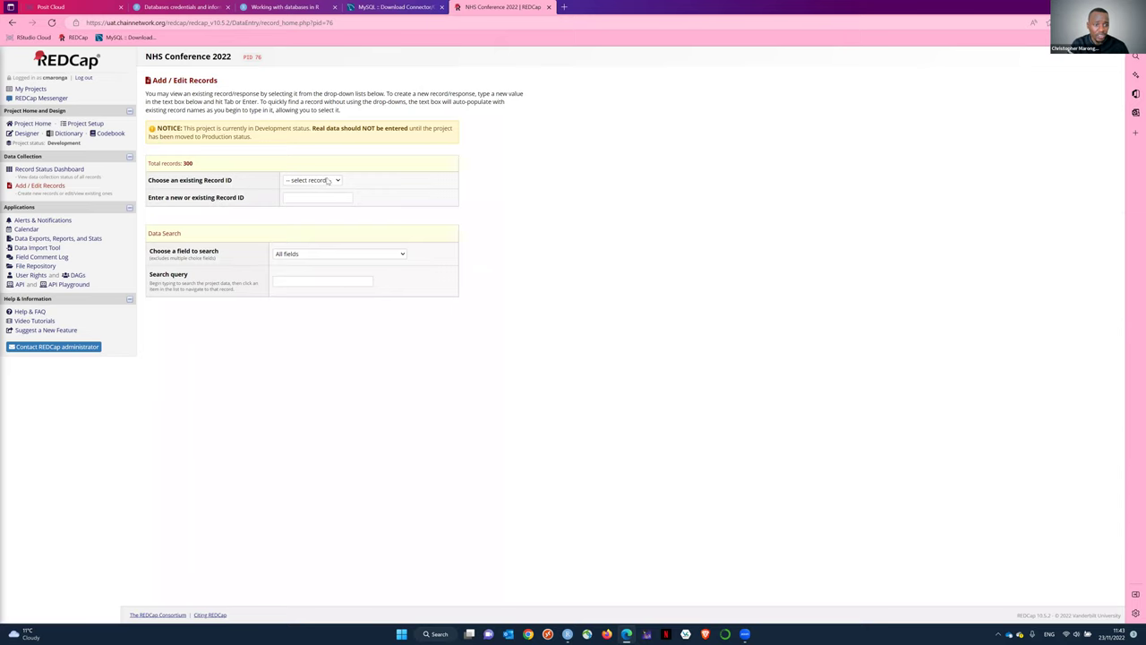
click(326, 181)
mouse_move(339, 198)
mouse_down()
mouse_move(338, 358)
mouse_move(340, 193)
mouse_up()
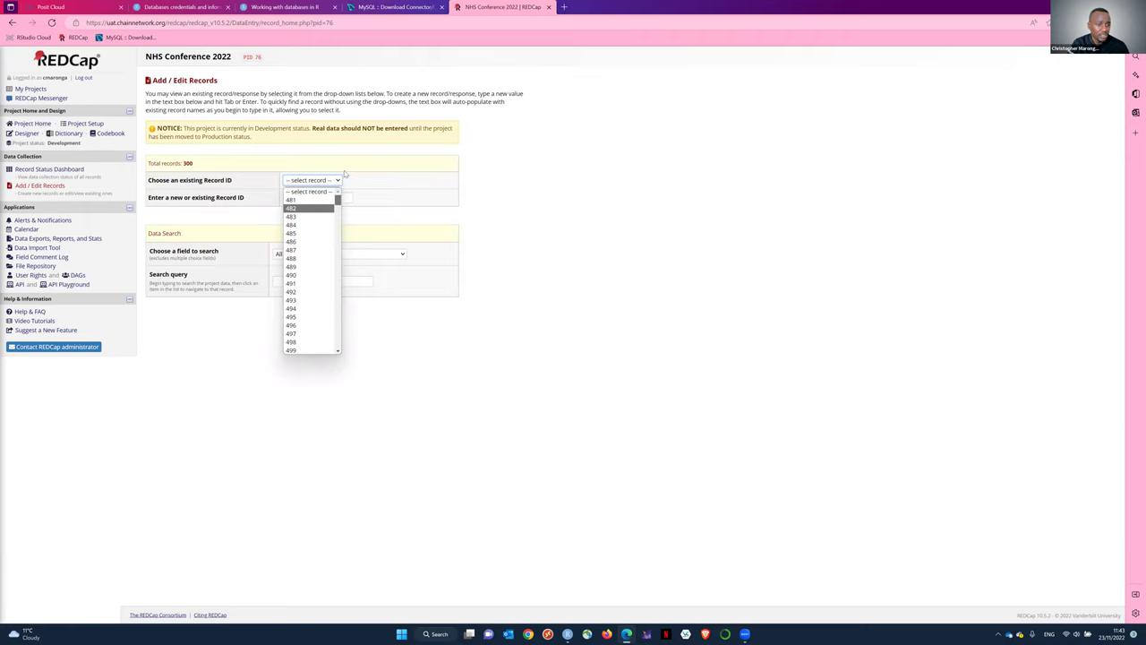
click(528, 200)
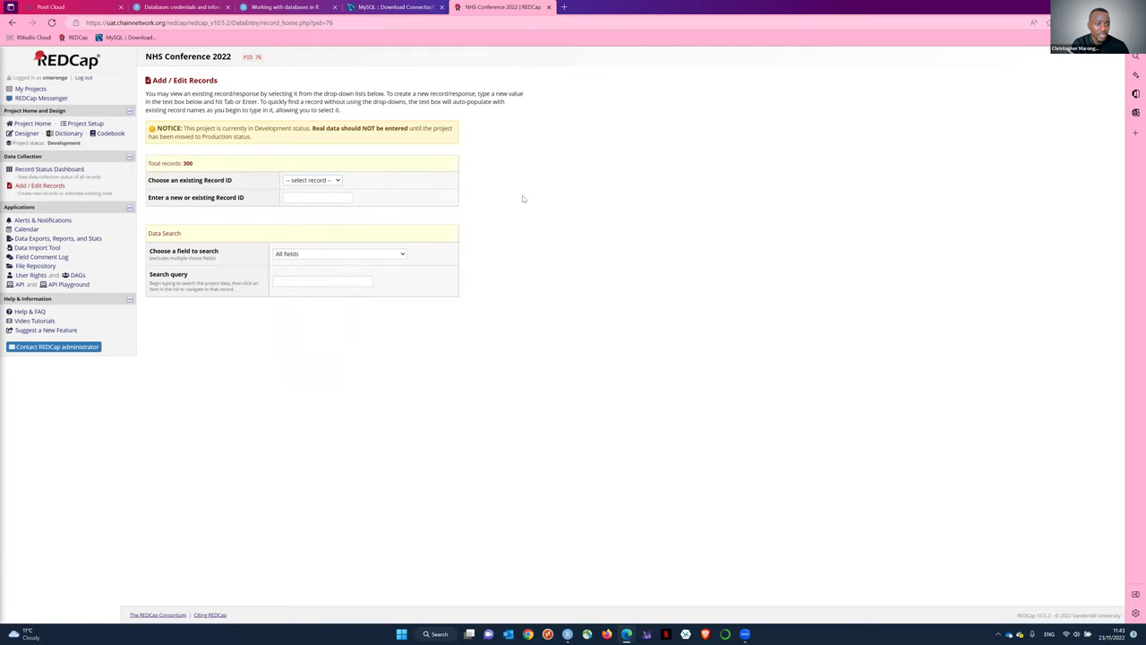
click(285, 198)
key(Return)
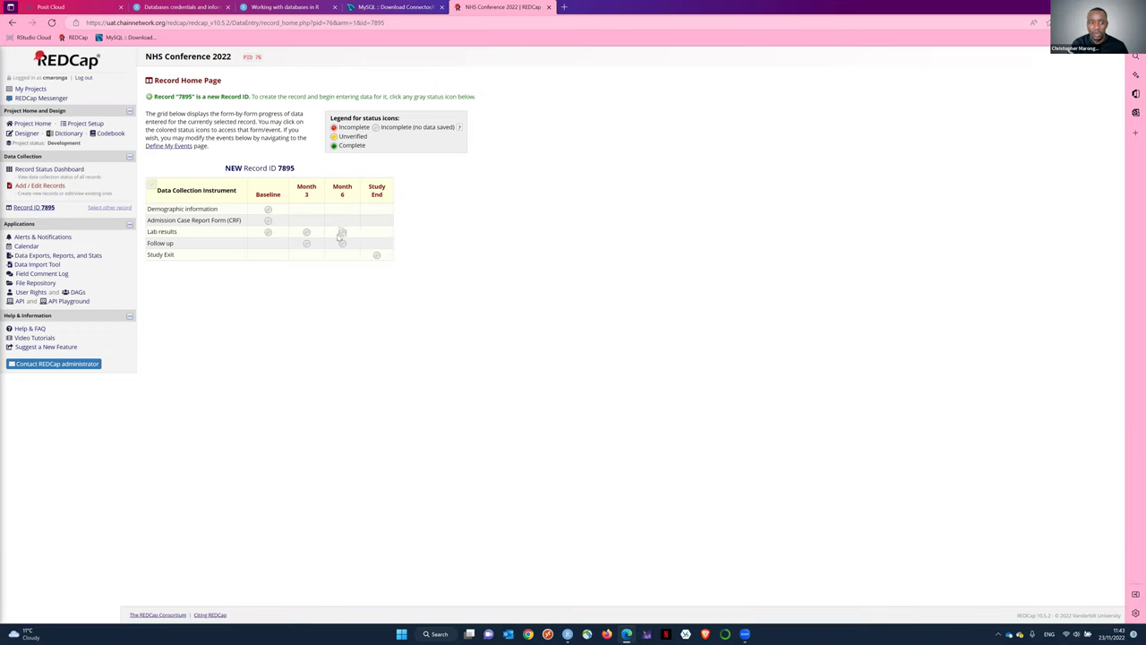
- Examine which data collection instruments are scheduled for each event in the new record's grid
drag(154, 243, 148, 255)
right_click(153, 232)
click(174, 234)
click(174, 254)
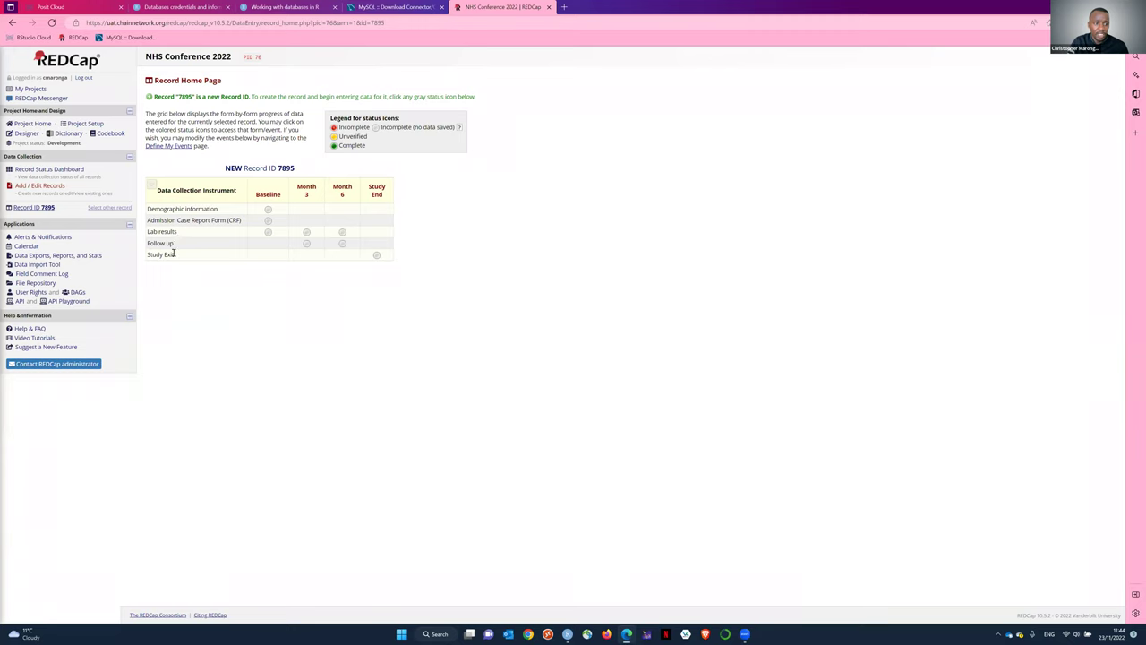
drag(172, 243, 147, 244)
click(218, 260)
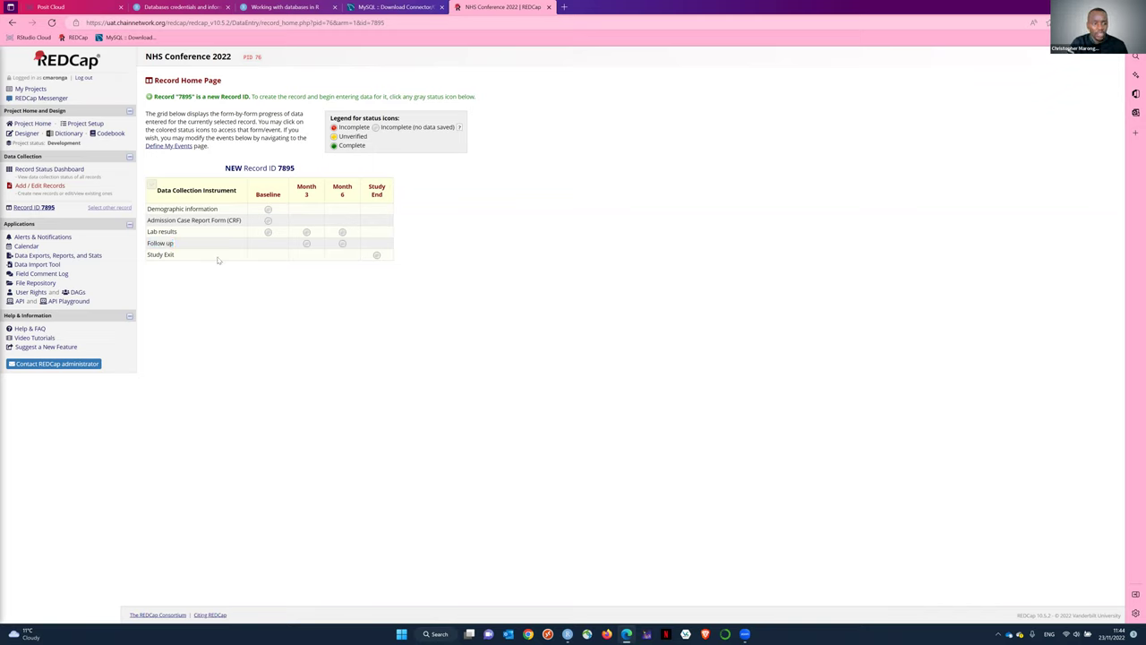
double_click(287, 168)
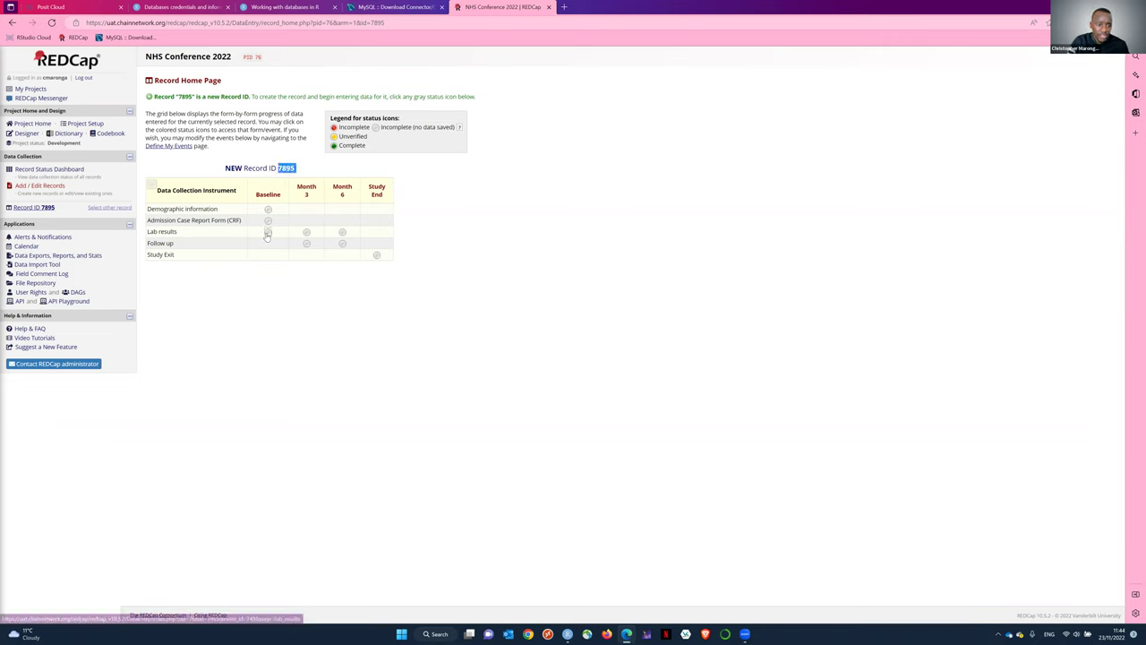
- Fill in the Baseline Lab results with complete blood count 45, haemoglobin 45, creatinine level 455 and today's collection date, and save the form
click(267, 233)
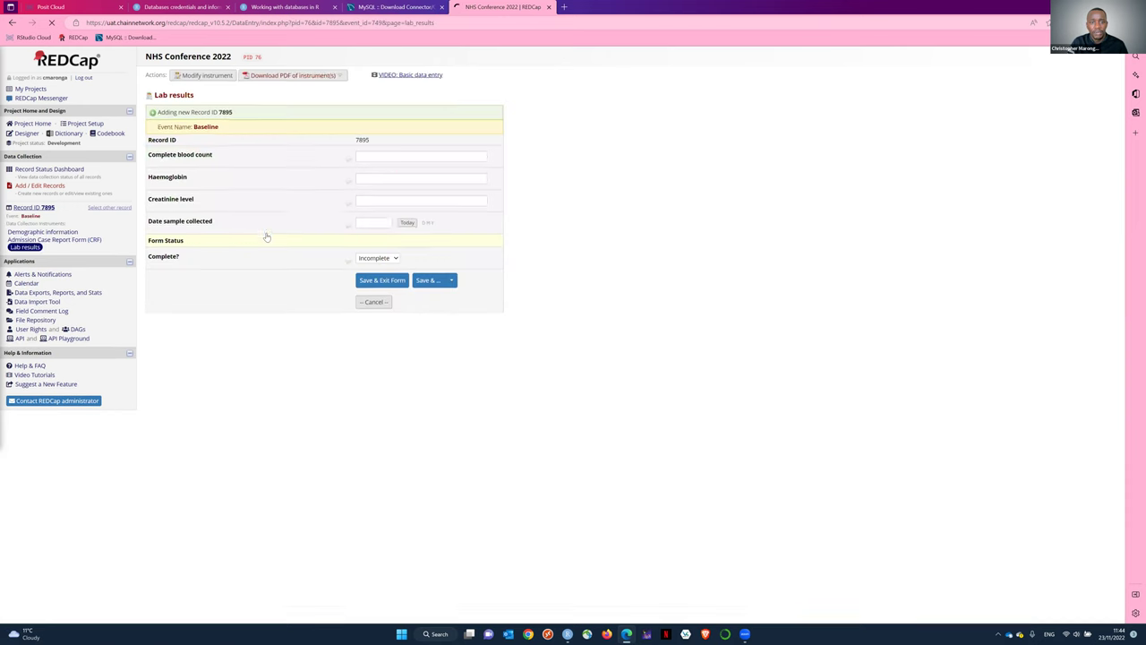
click(374, 179)
click(375, 200)
click(375, 222)
click(374, 157)
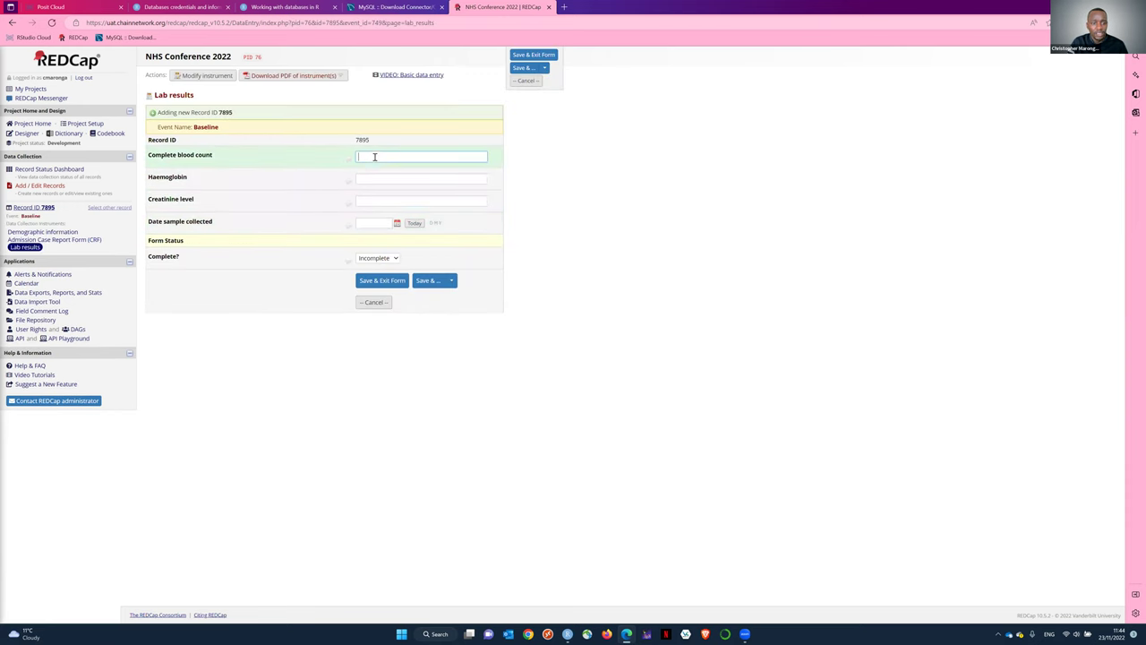
text(45)
click(377, 179)
text(45)
click(377, 201)
text(455)
click(377, 222)
click(414, 223)
click(383, 281)
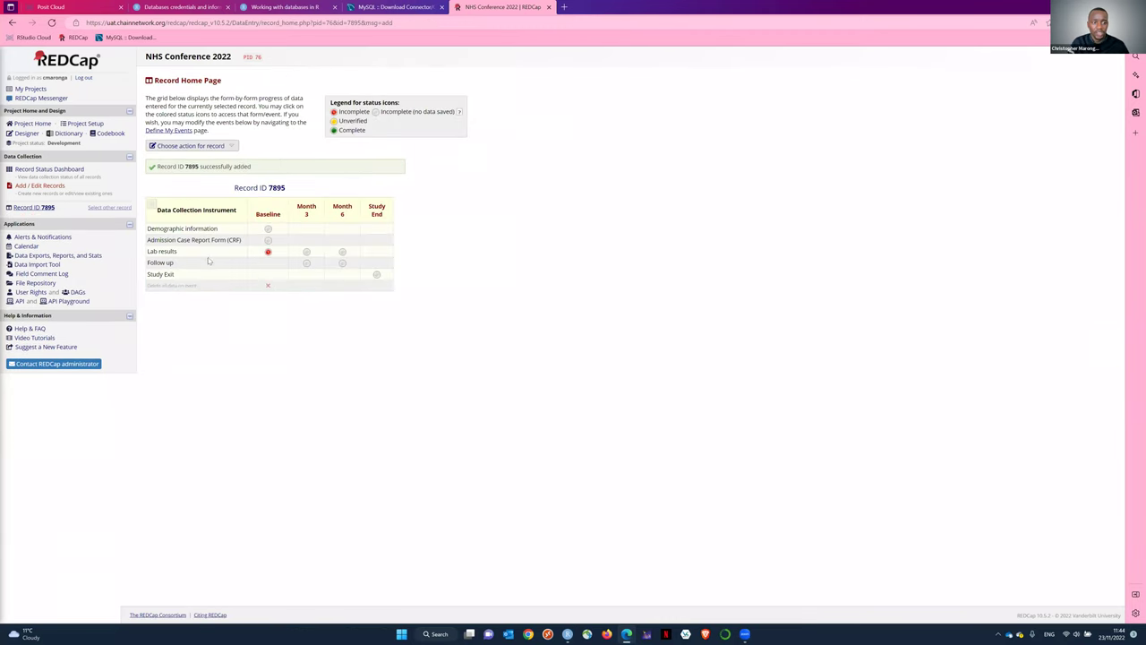
- Reopen the record's Baseline Lab results form, set its form status to Complete, and save it
drag(271, 187, 286, 189)
click(268, 253)
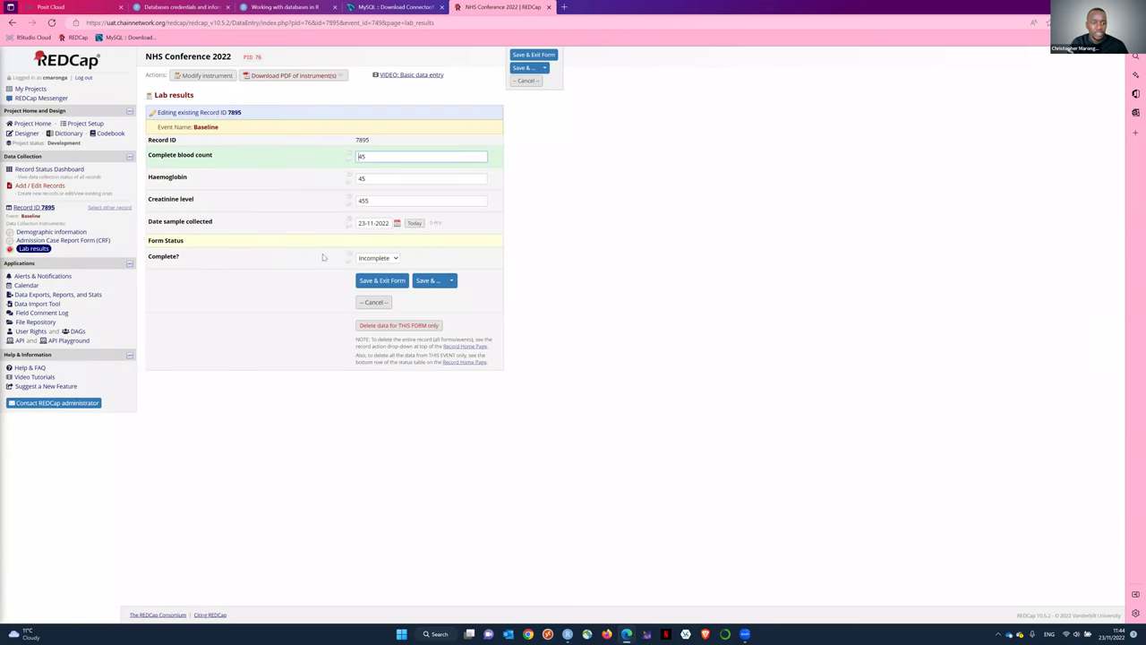
click(383, 258)
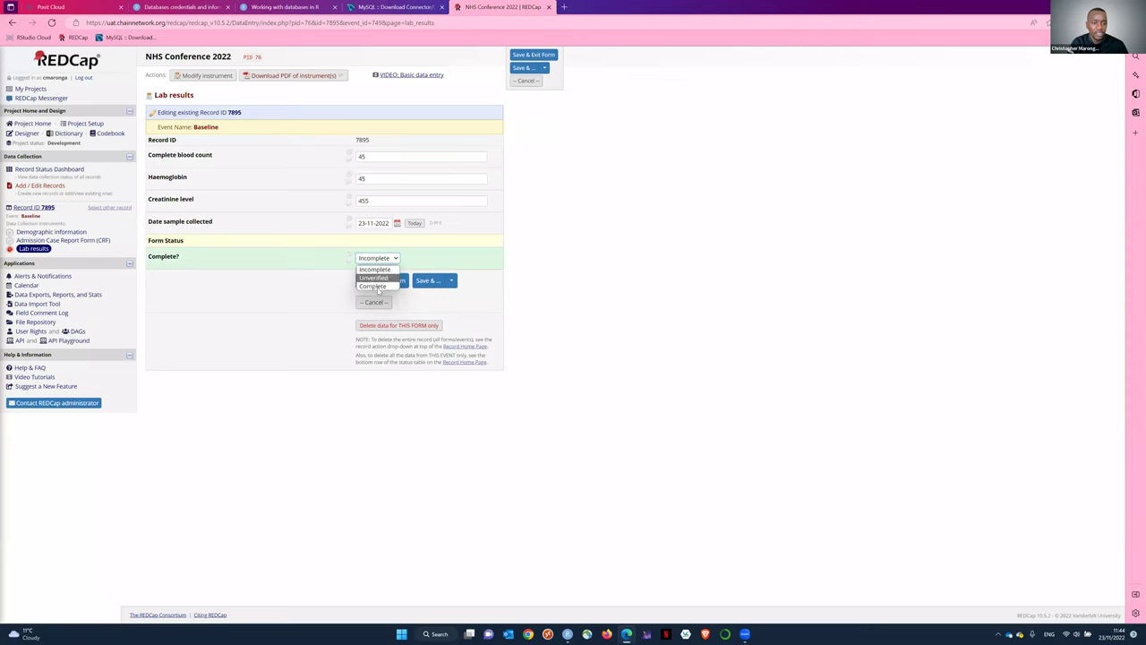
click(372, 286)
click(382, 280)
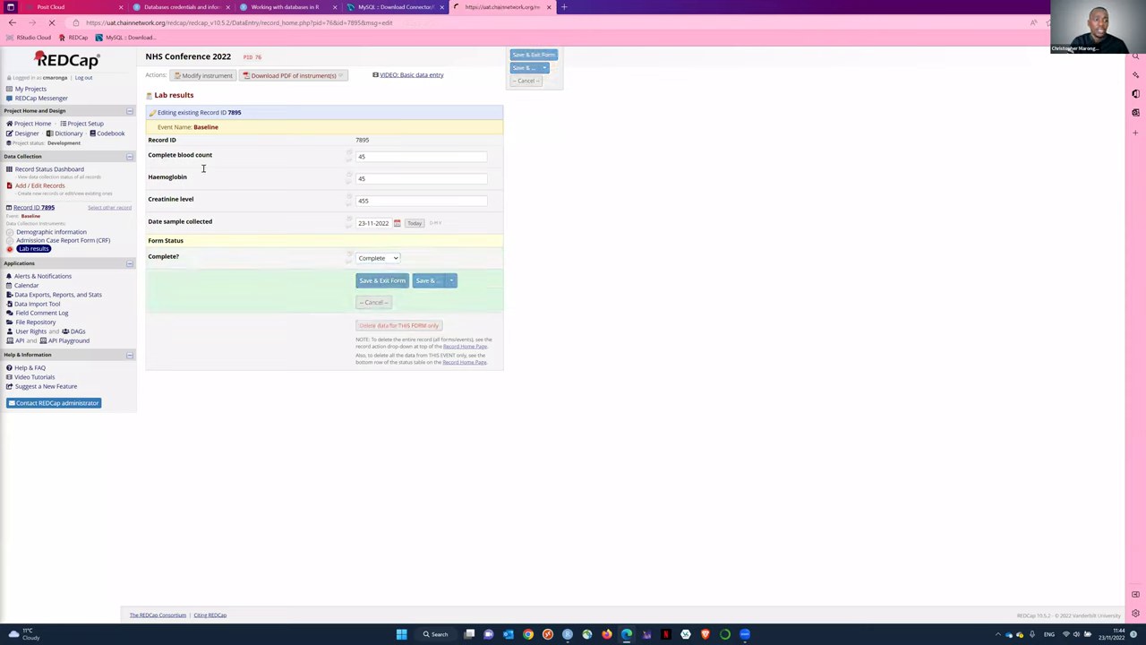
- Review the project's defined events and the instruments designated for each event from the project setup
click(80, 125)
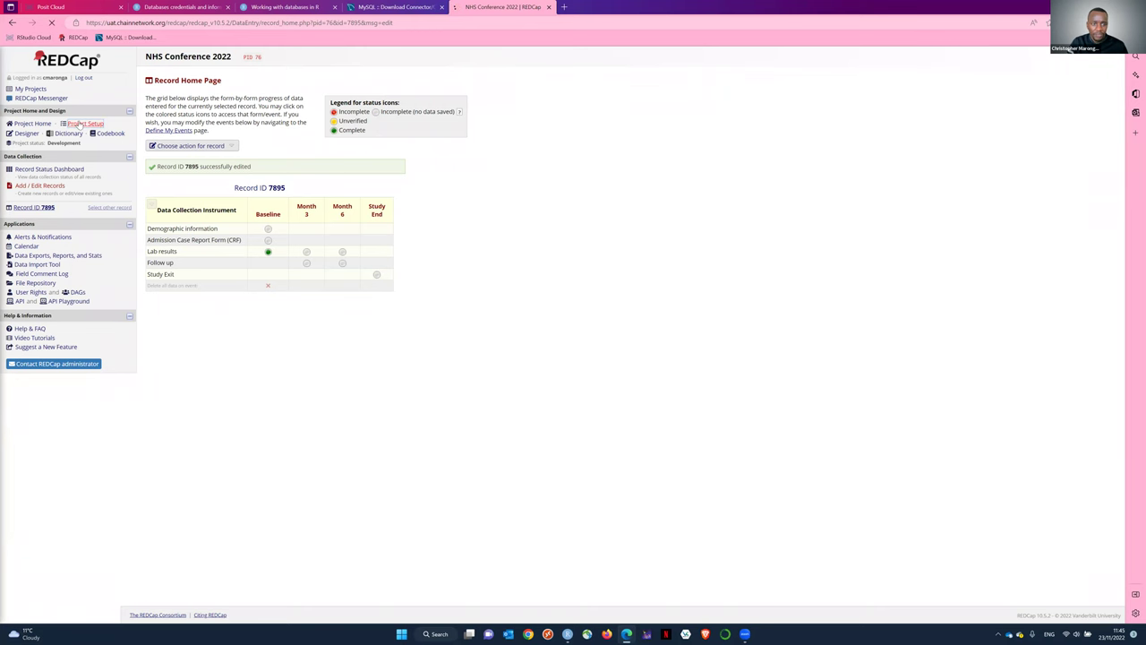
scroll(261, 280, down, 2)
scroll(261, 280, down, 3)
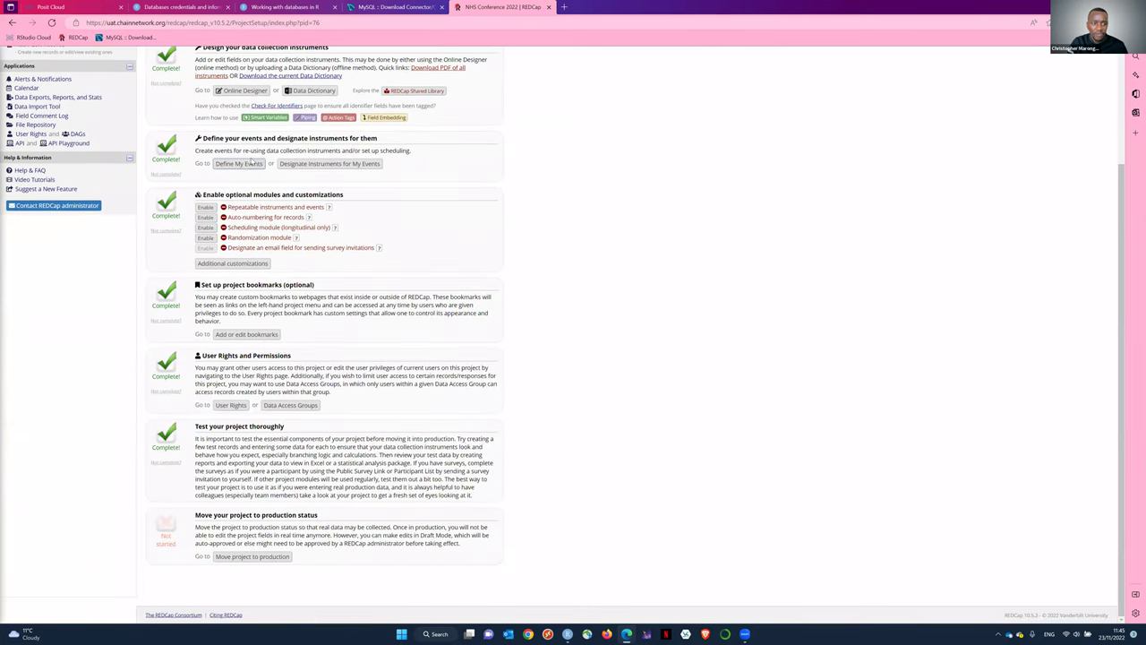
click(239, 163)
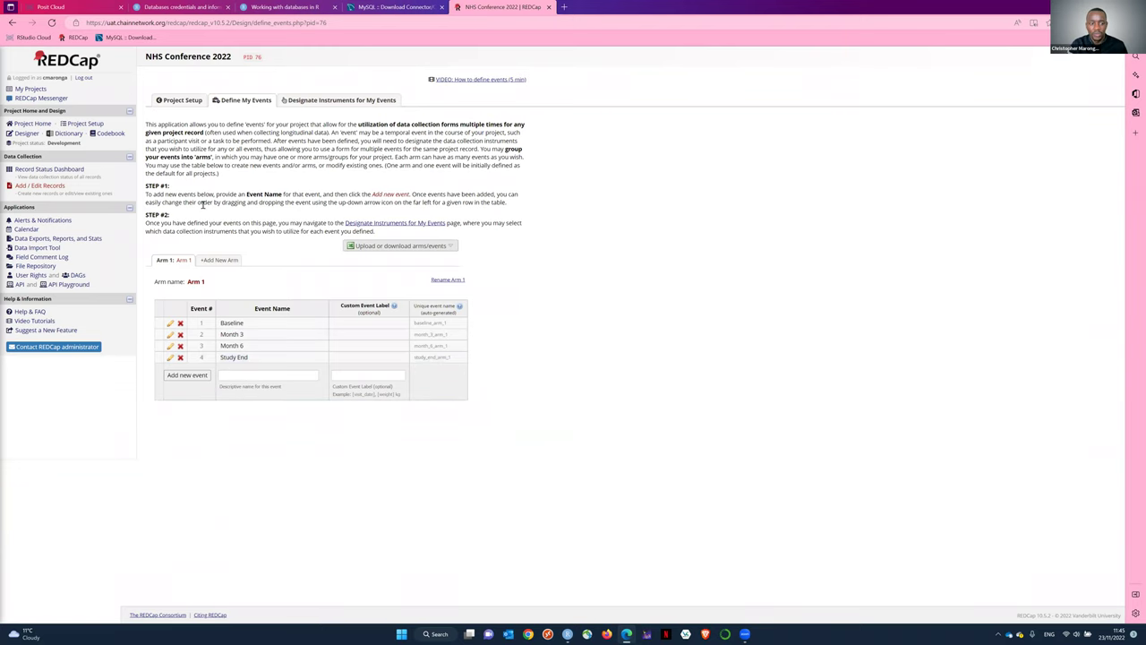
click(340, 99)
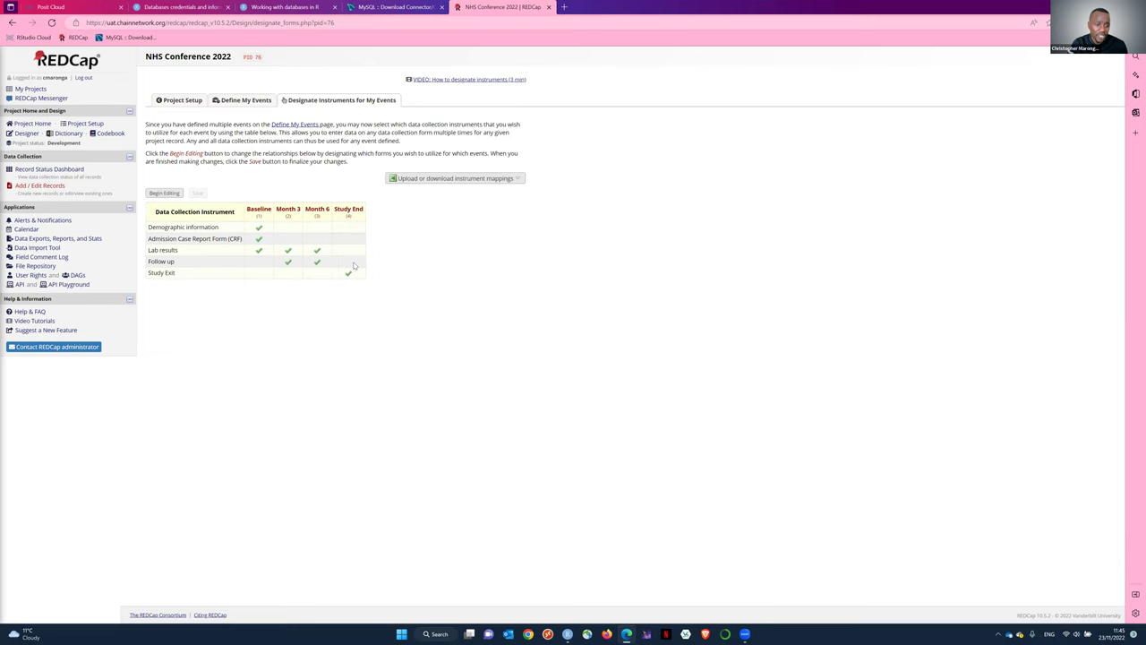
- Designate the Follow up instrument for the Study End event and save the mapping
click(164, 193)
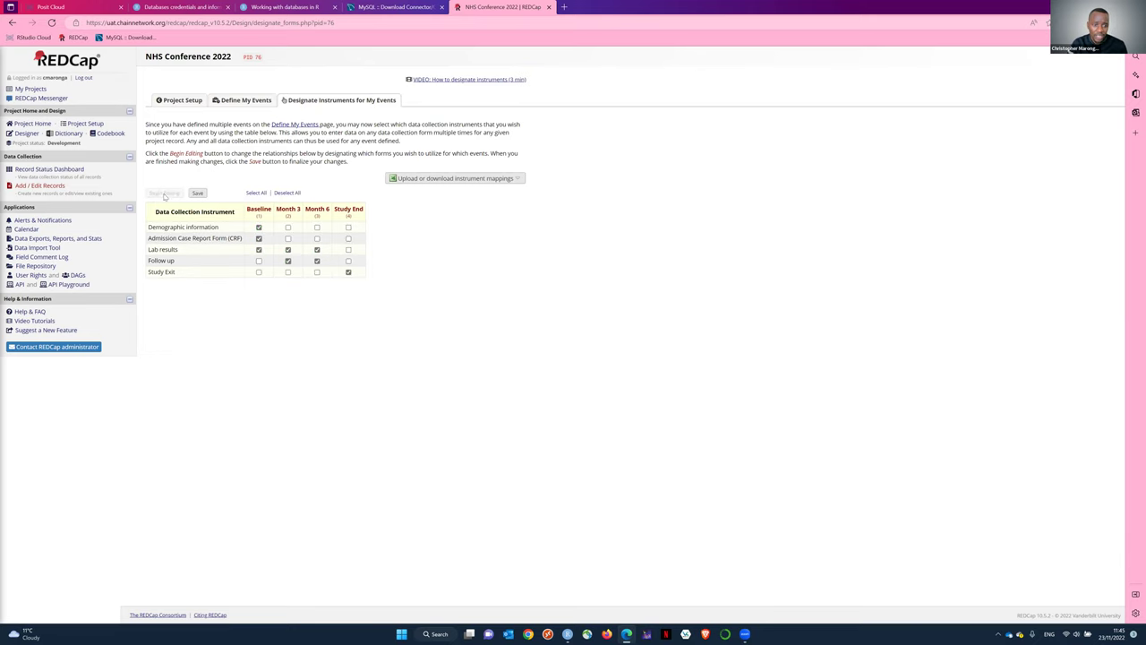
click(348, 261)
click(197, 193)
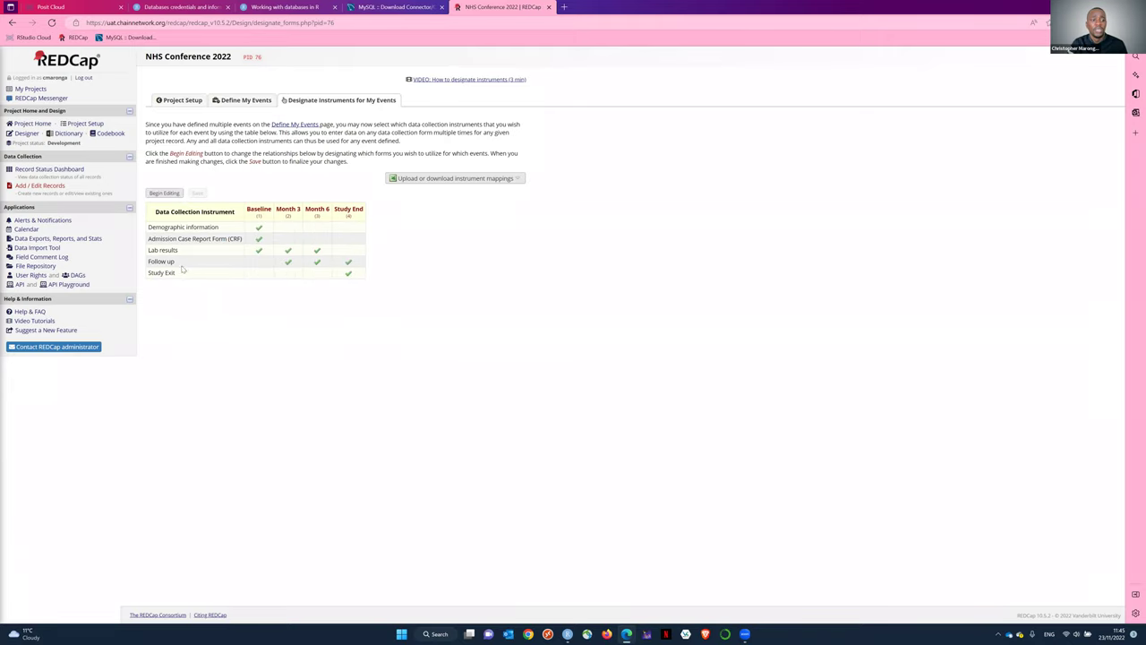
- Remove the Follow up instrument from the Study End event and save the mapping
drag(177, 262, 149, 263)
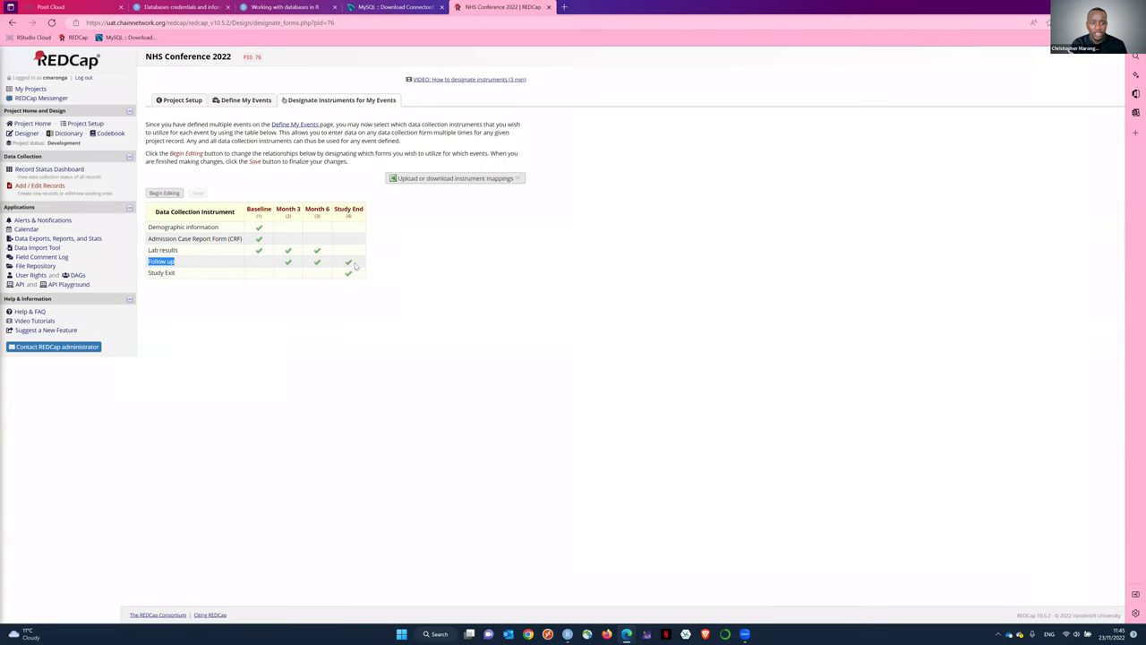
click(170, 192)
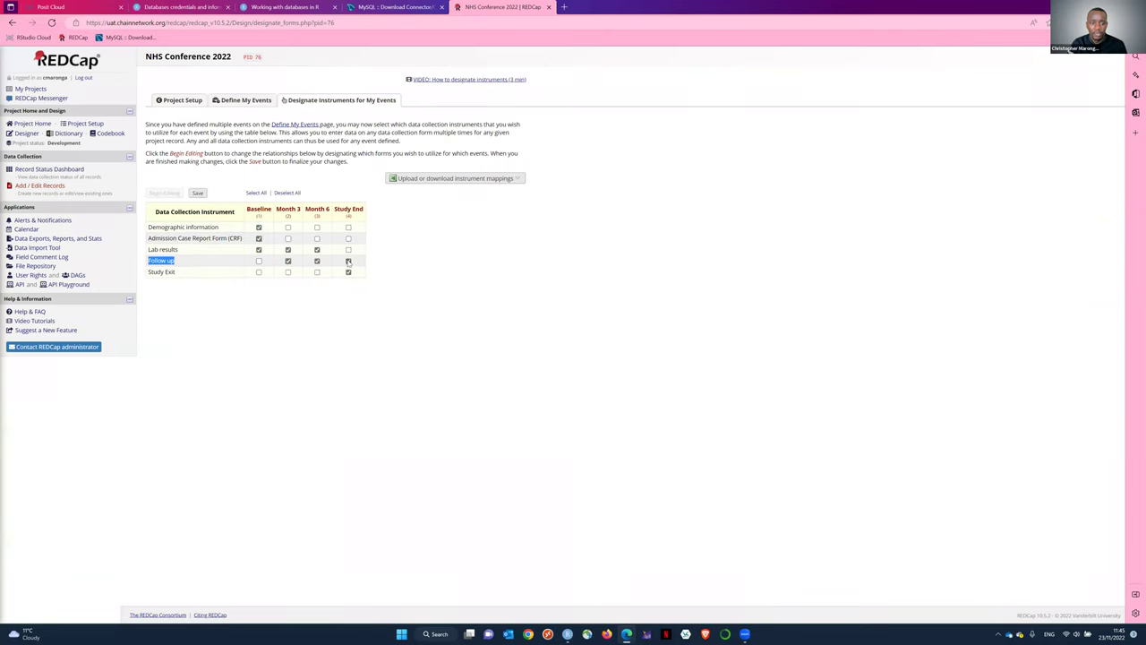
click(198, 193)
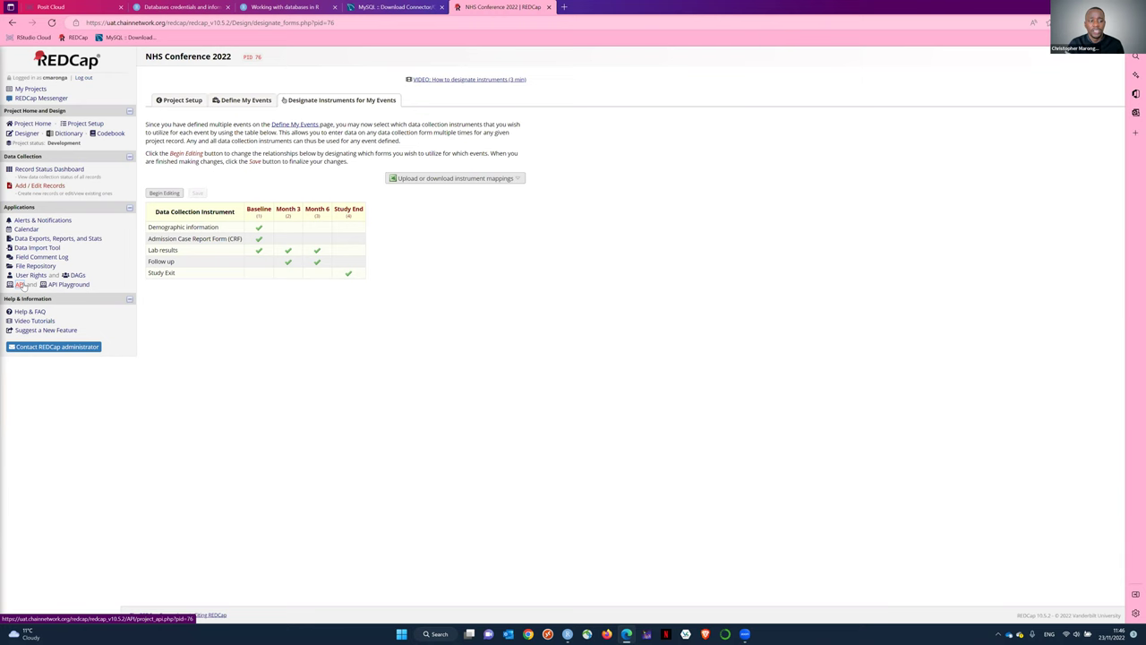
- Open the project's API page and examine the API token issued for the project
click(20, 285)
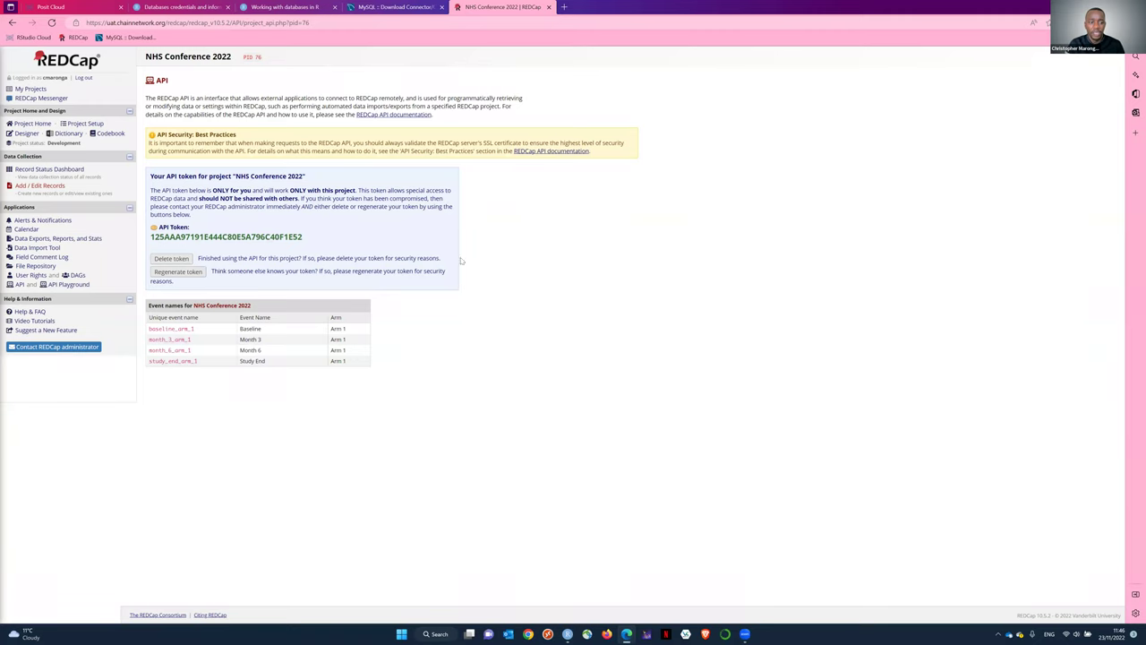
drag(150, 237, 303, 234)
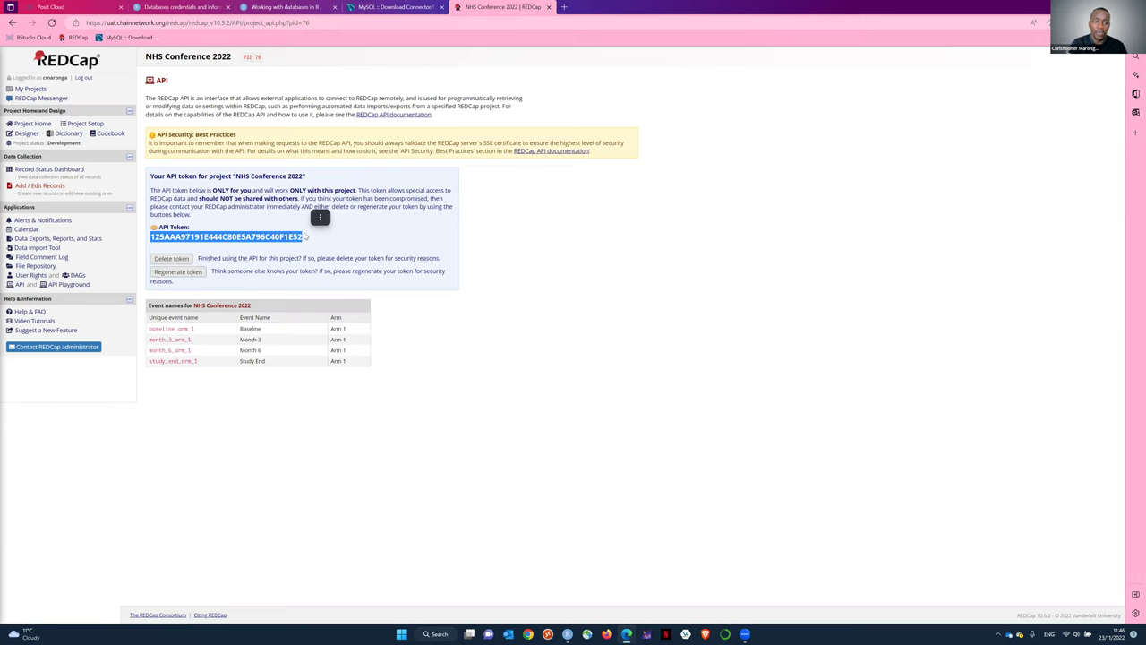
click(228, 235)
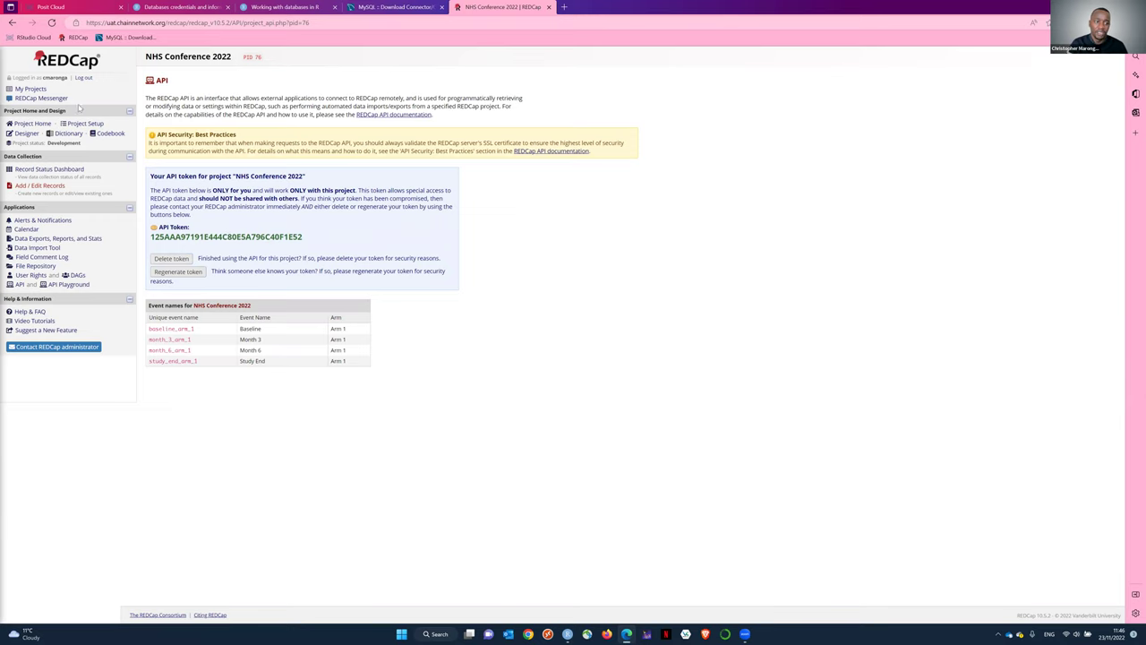
drag(152, 236, 303, 237)
click(152, 237)
drag(152, 237, 305, 237)
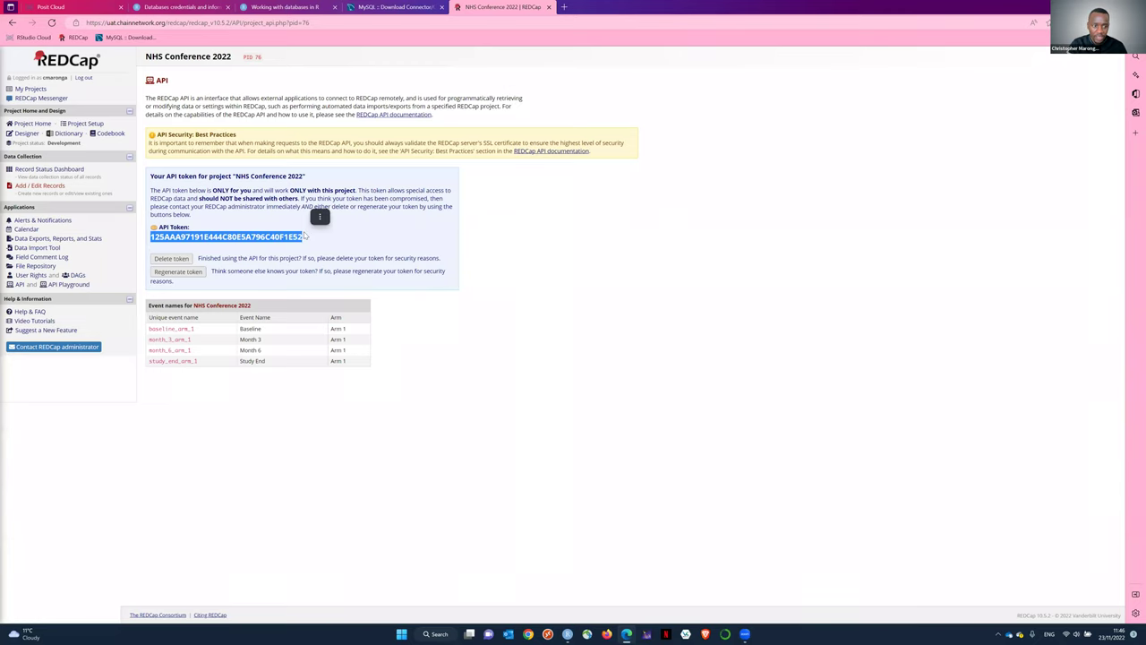
click(281, 225)
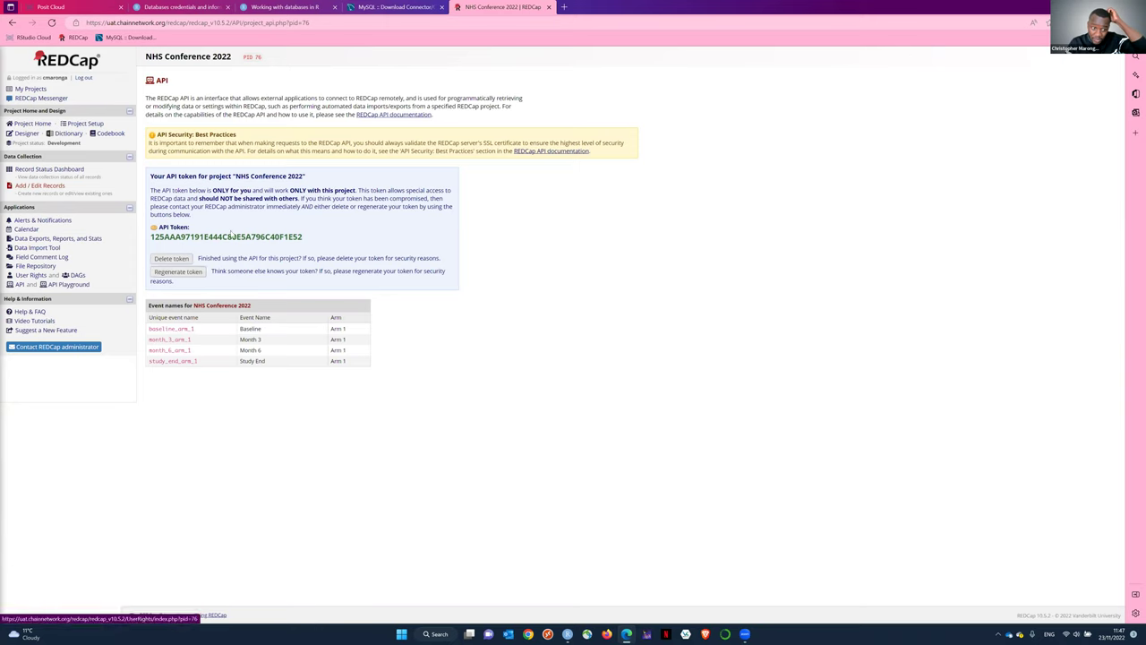
- Open the REDCap API documentation and view the Export Records method
click(554, 154)
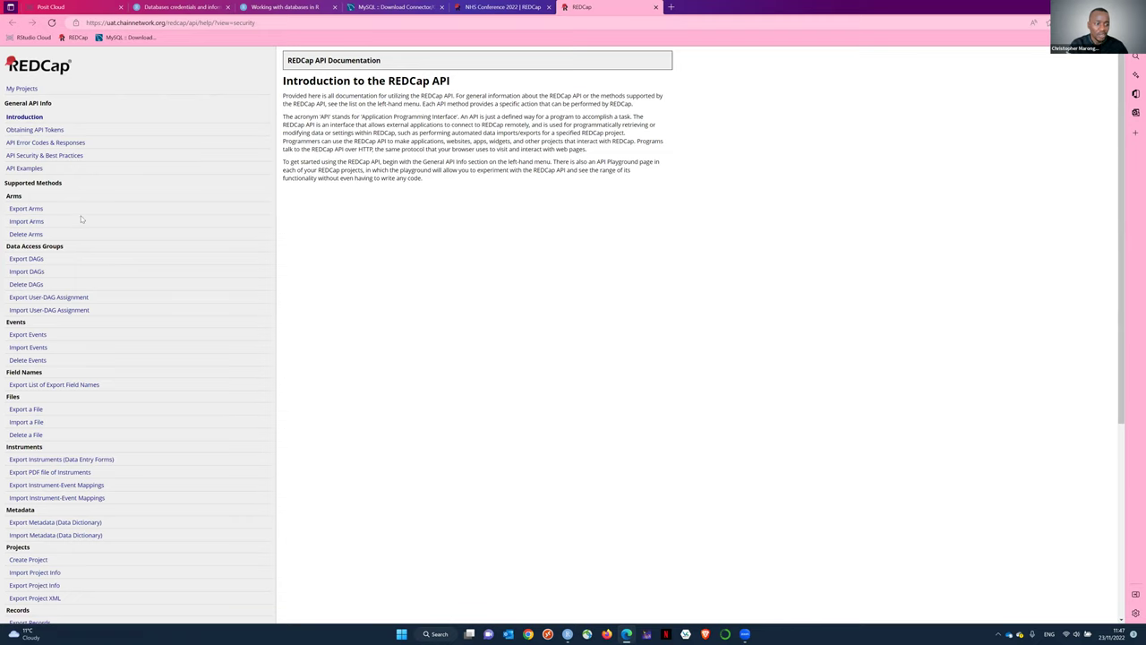
scroll(83, 222, down, 3)
click(36, 420)
click(39, 324)
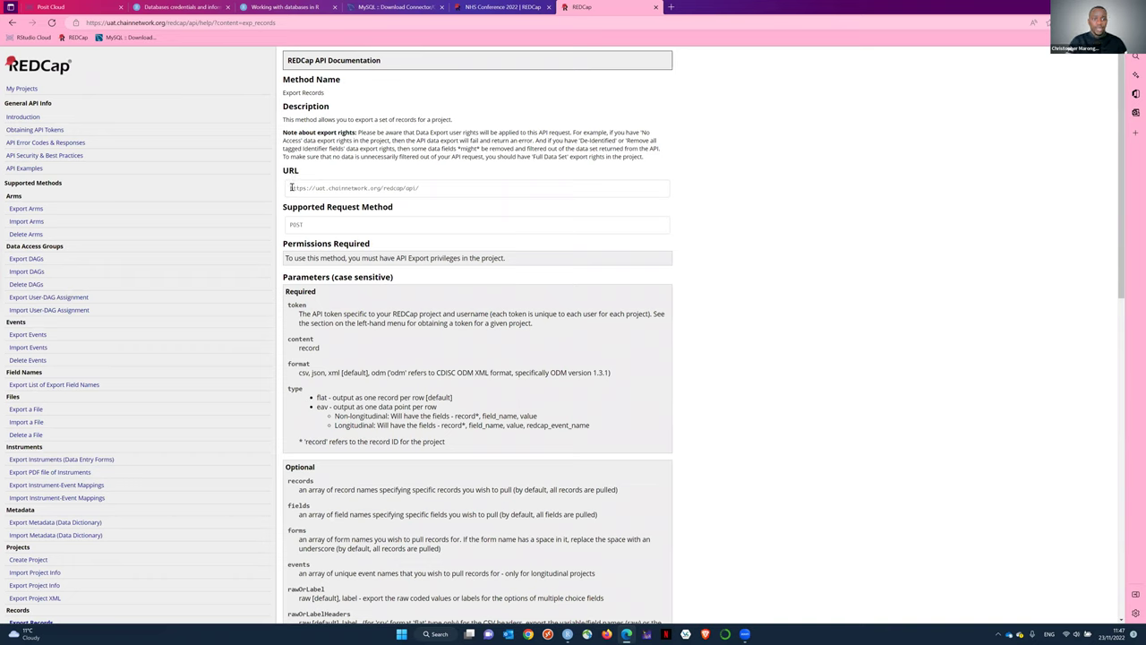
- Check the API URL in the Export Records documentation, then examine the REDCap connection details on the database credentials page
drag(290, 190, 312, 189)
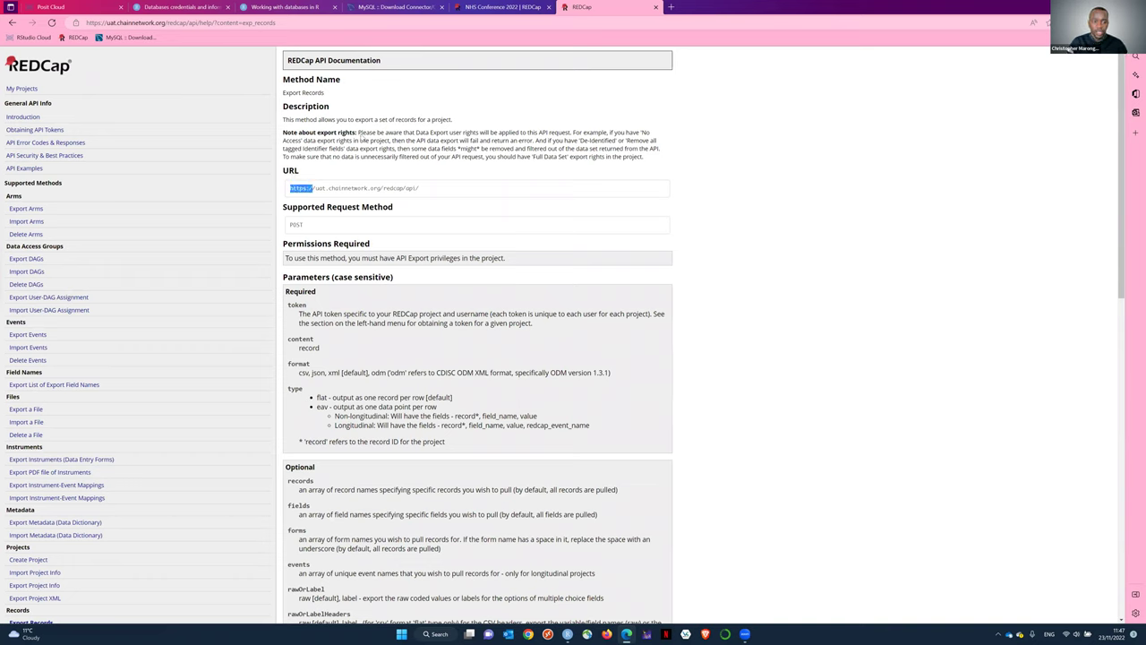
click(179, 7)
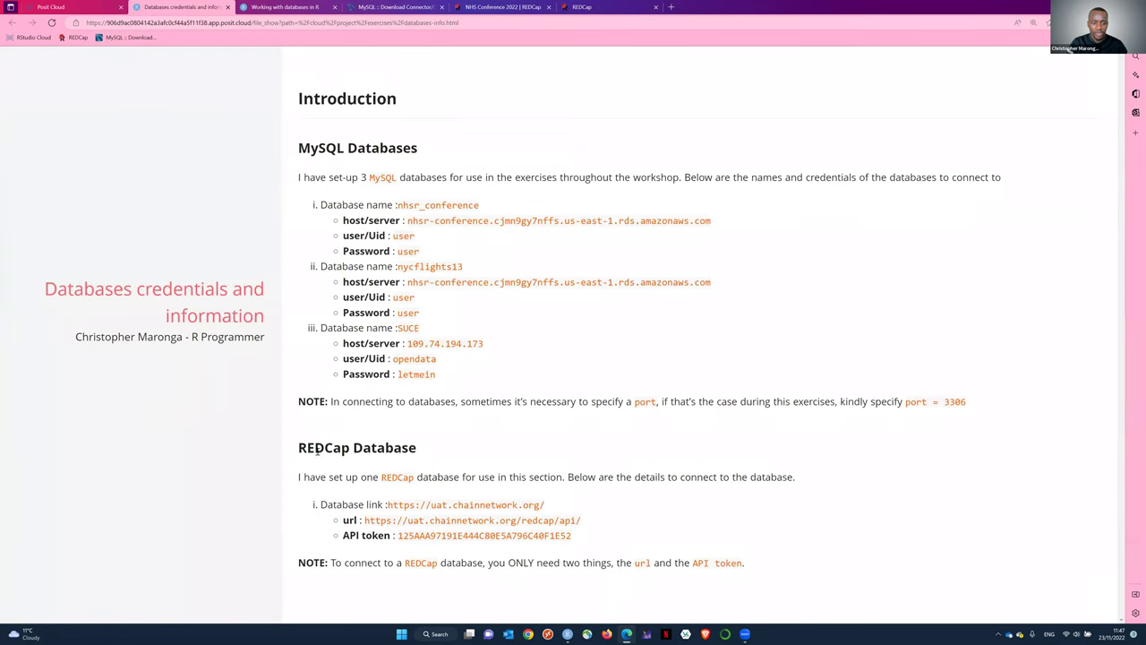
drag(299, 450, 410, 445)
click(397, 507)
drag(389, 505, 535, 505)
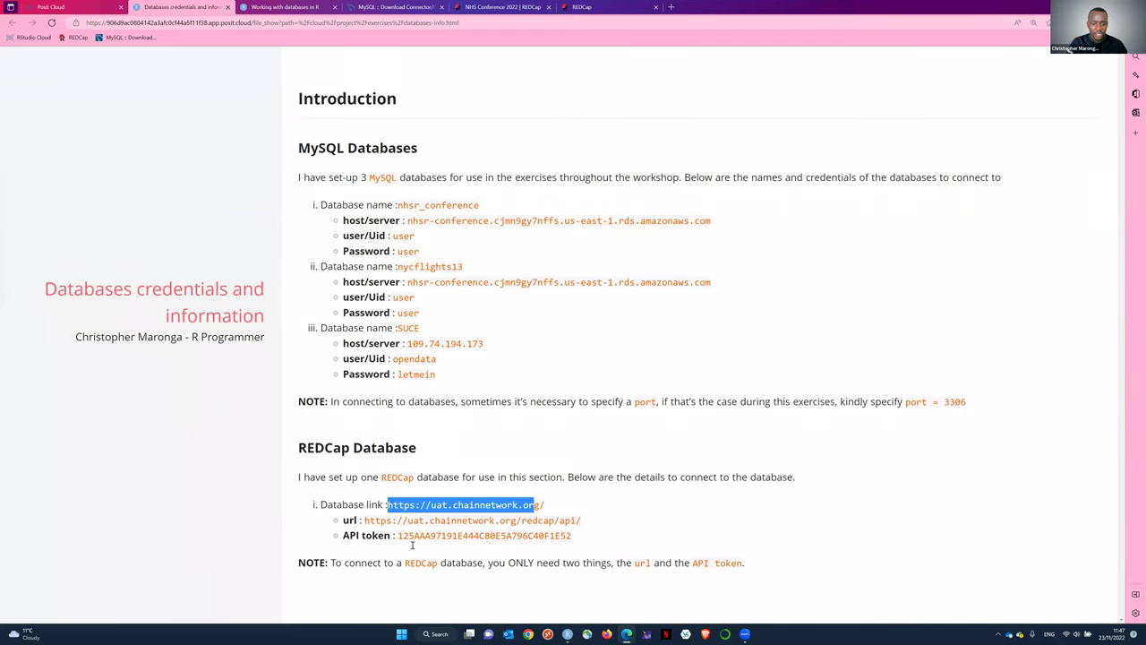
click(498, 516)
drag(320, 504, 416, 505)
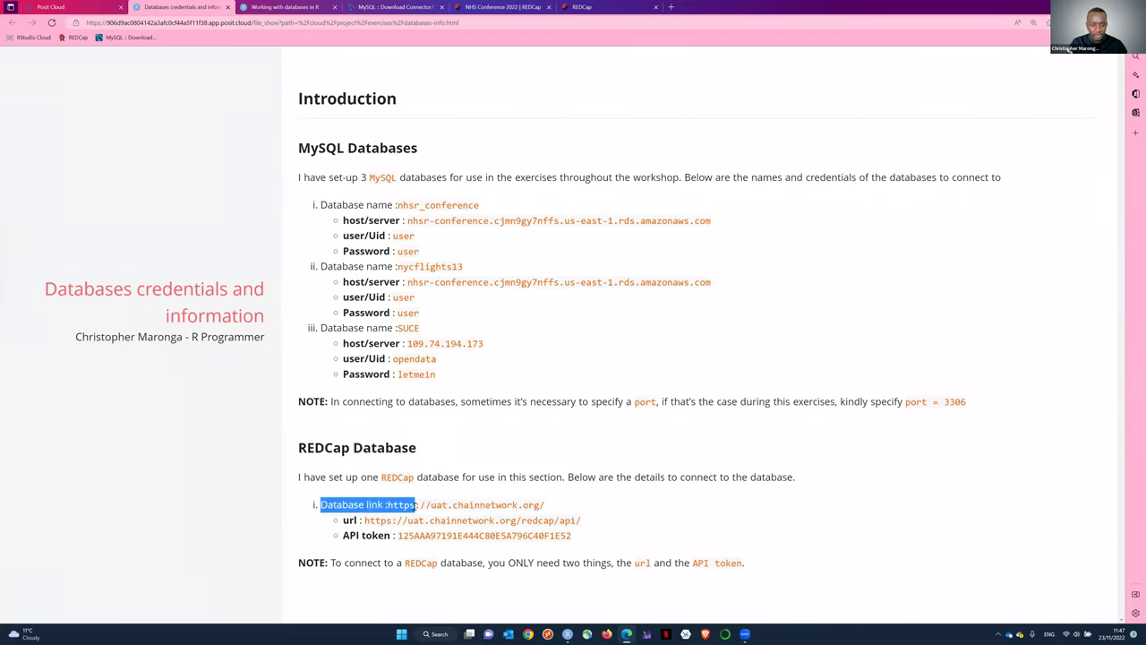
click(647, 473)
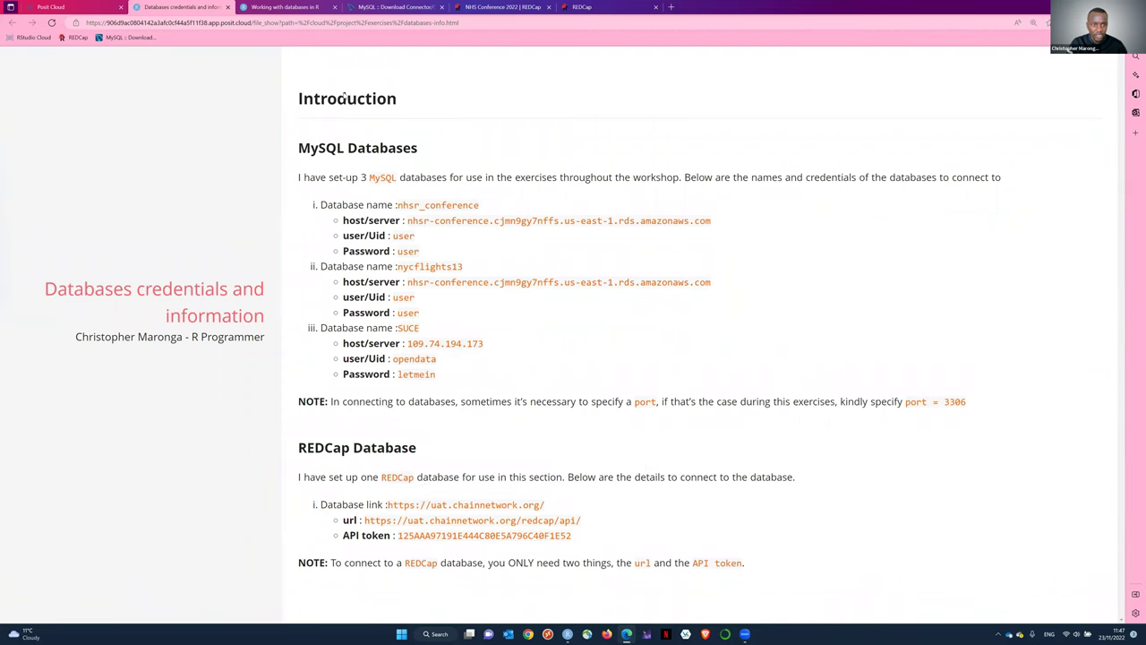
- Revisit the API URL in the REDCap documentation and return to the NHS Conference 2022 project's API page
click(527, 8)
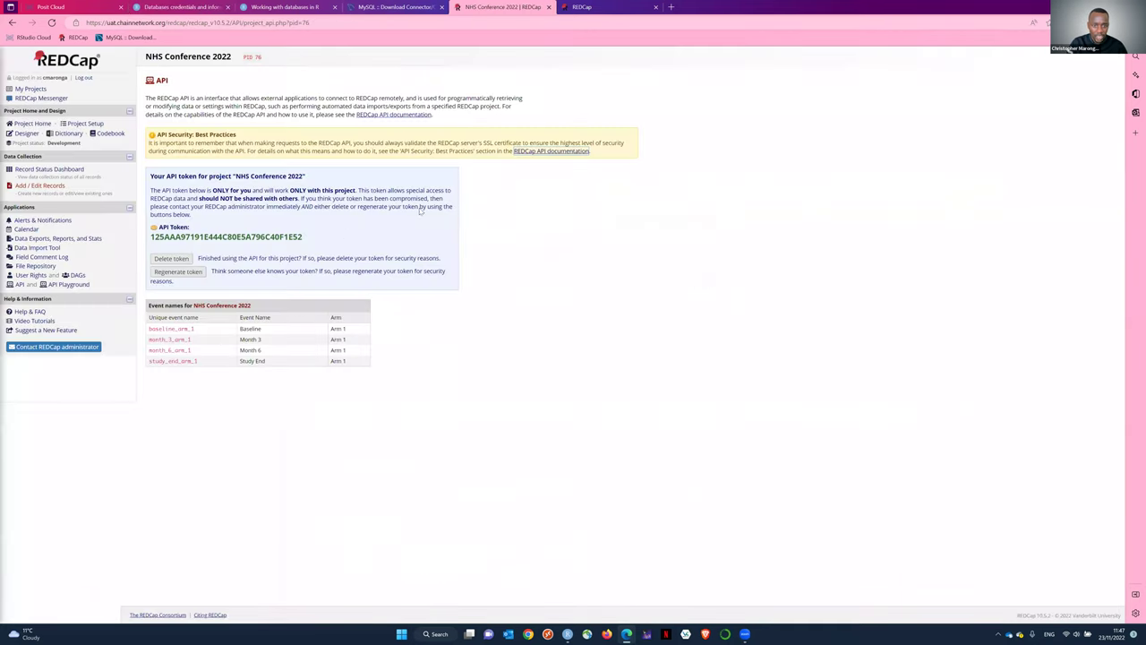
click(584, 7)
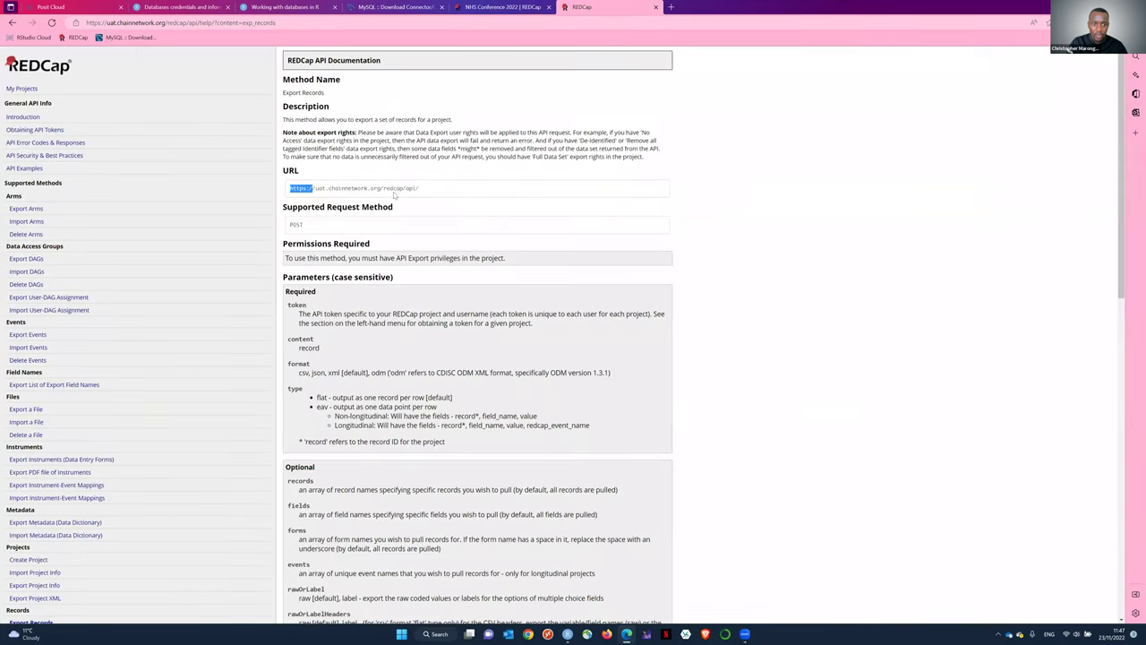
drag(422, 188, 290, 188)
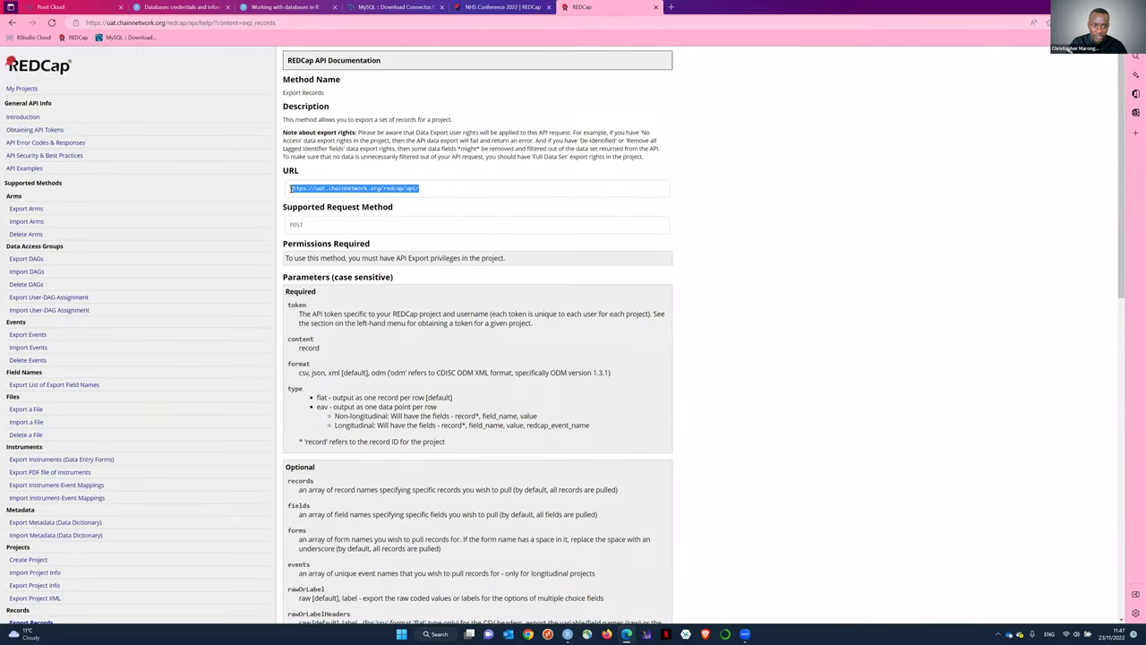
click(375, 190)
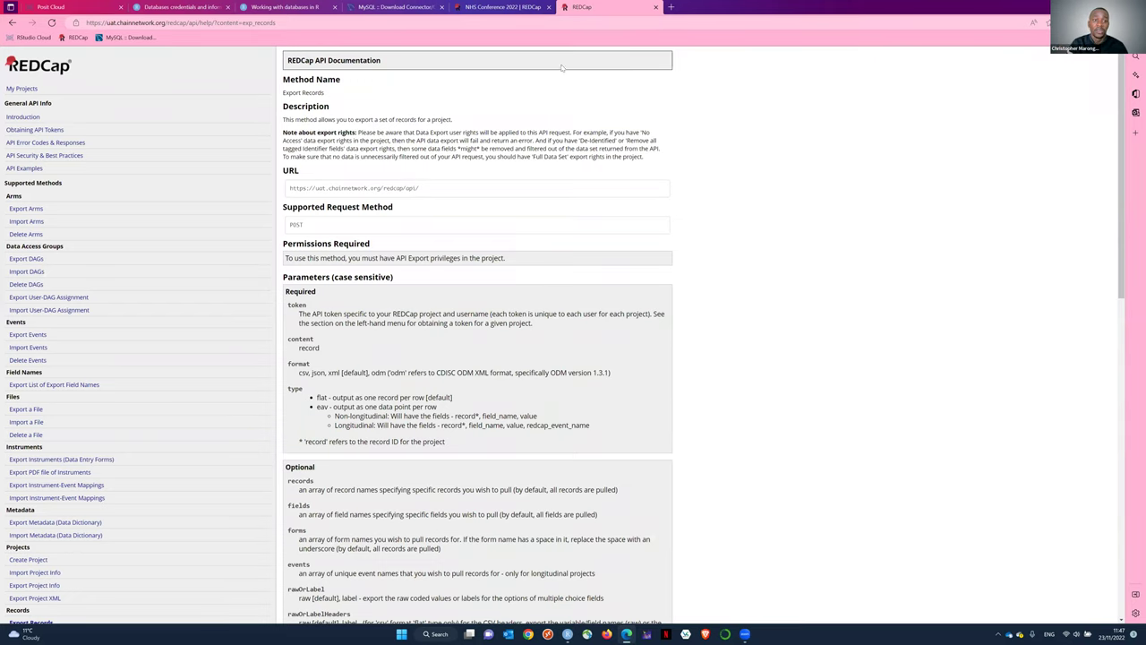
click(506, 6)
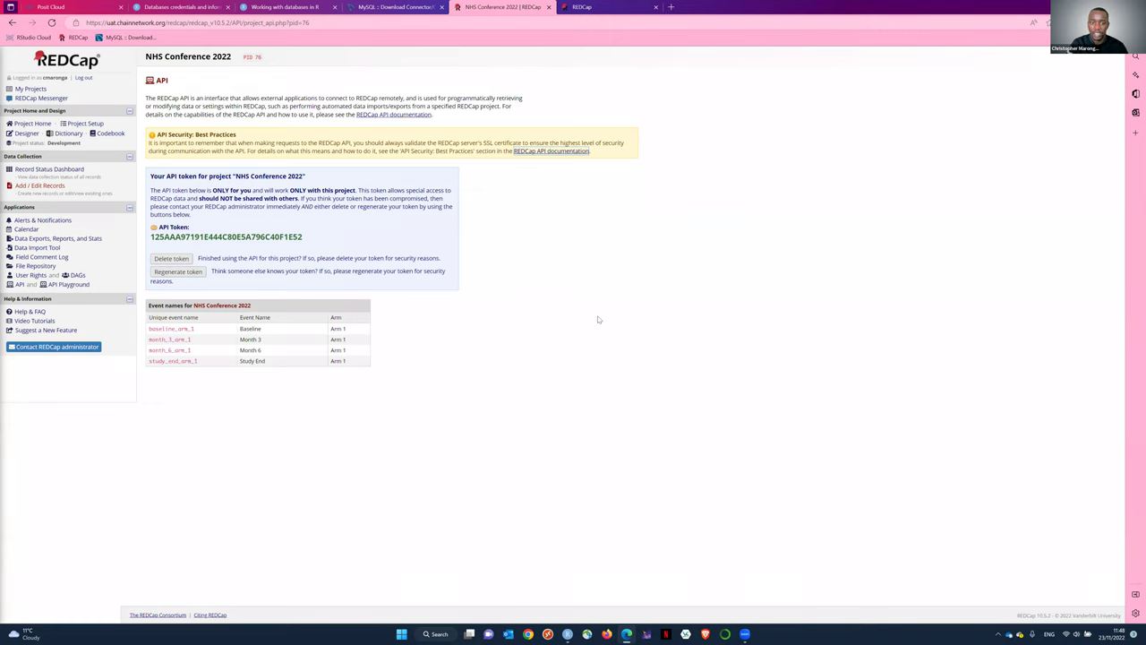
- Switch to the "Working with databases in R" slides and present them in full screen
key(alt+Tab)
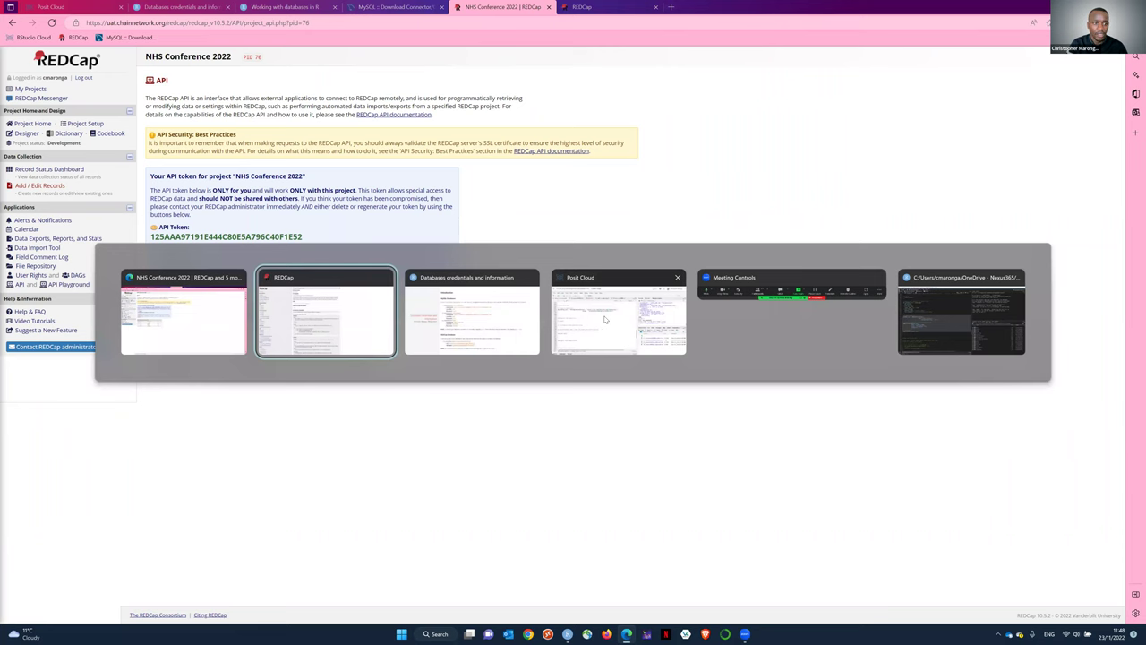
key(alt+Tab)
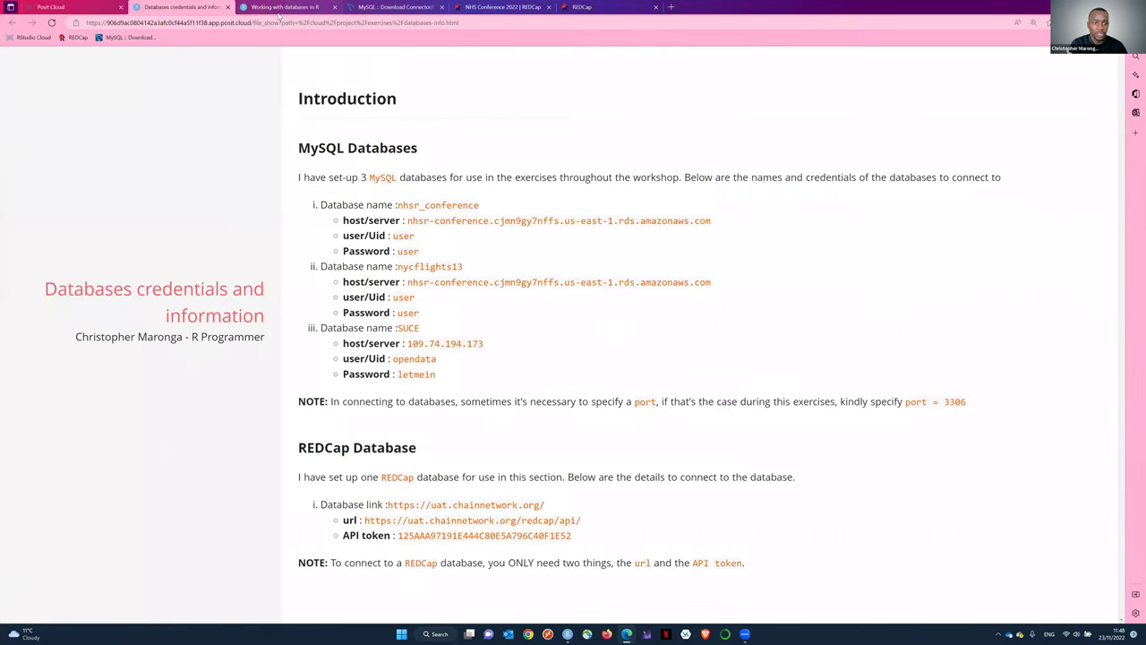
click(279, 9)
key(f)
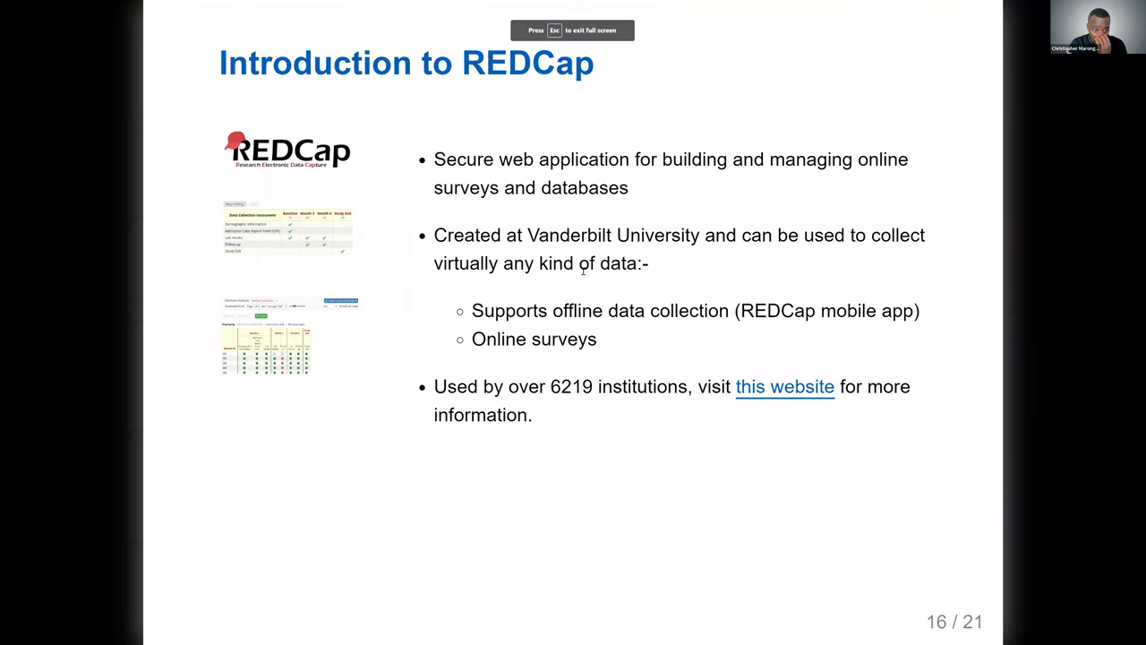
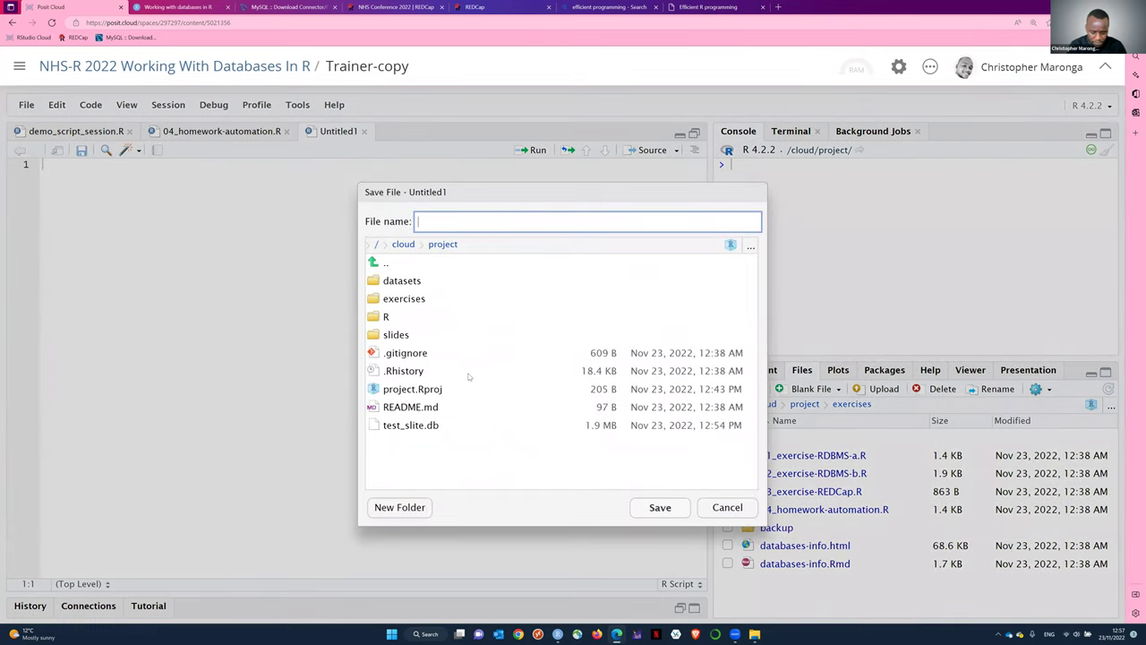
- Dismiss the save dialog for the untitled script and create a data-cleaning folder in the project's root directory
click(727, 507)
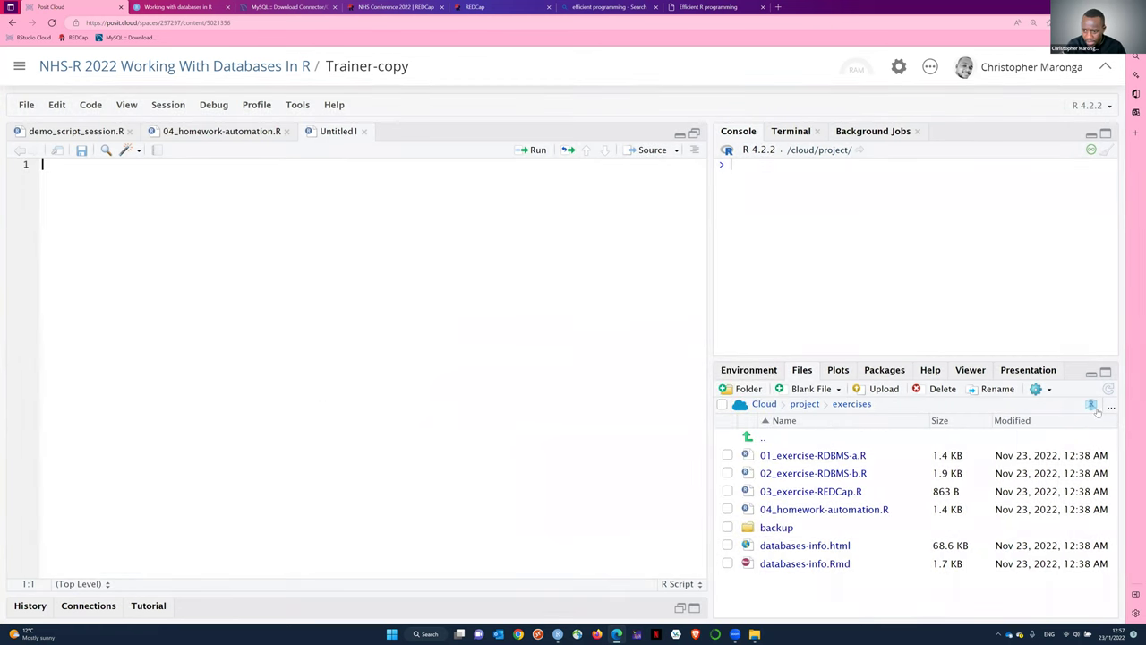
click(804, 404)
click(750, 390)
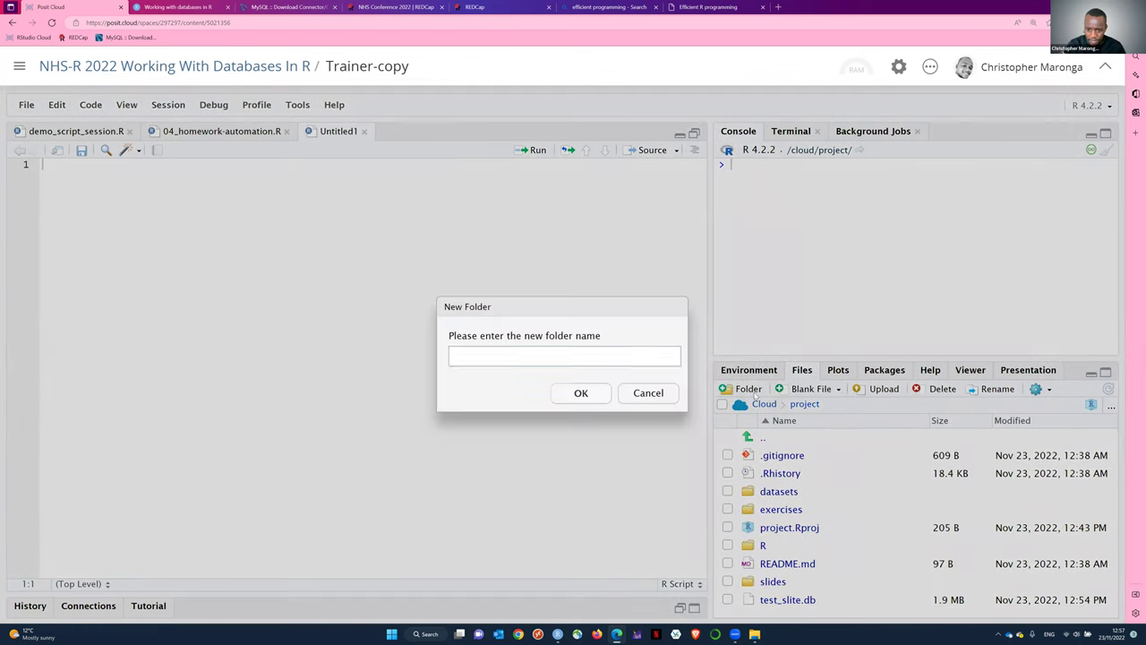
text(data-cle)
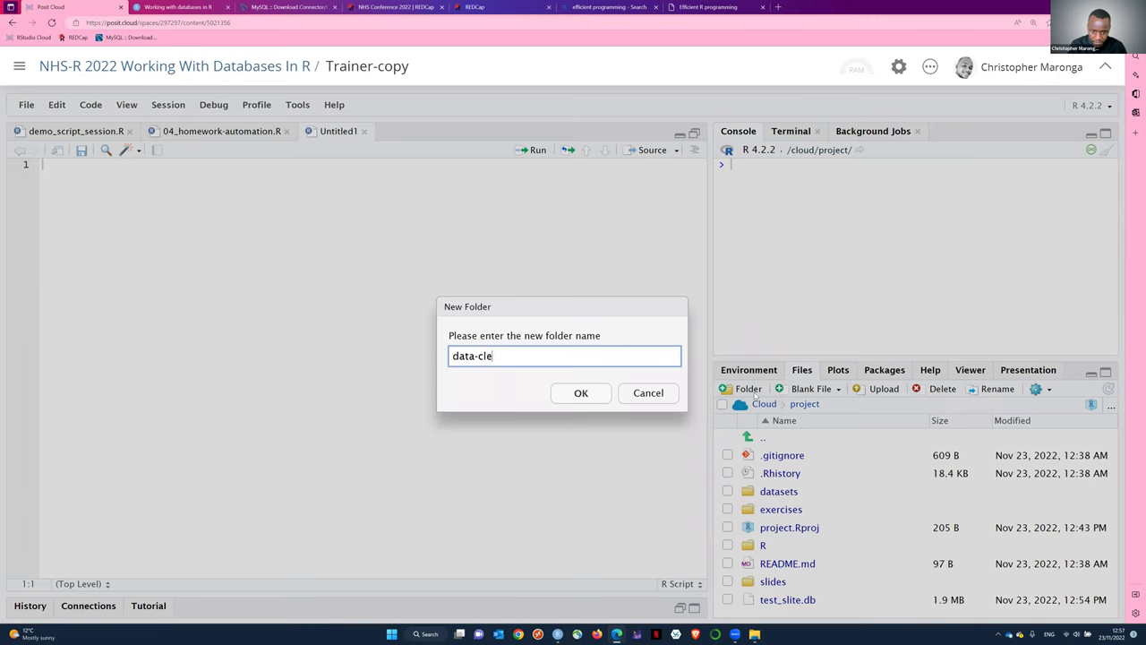
text(aning)
click(583, 393)
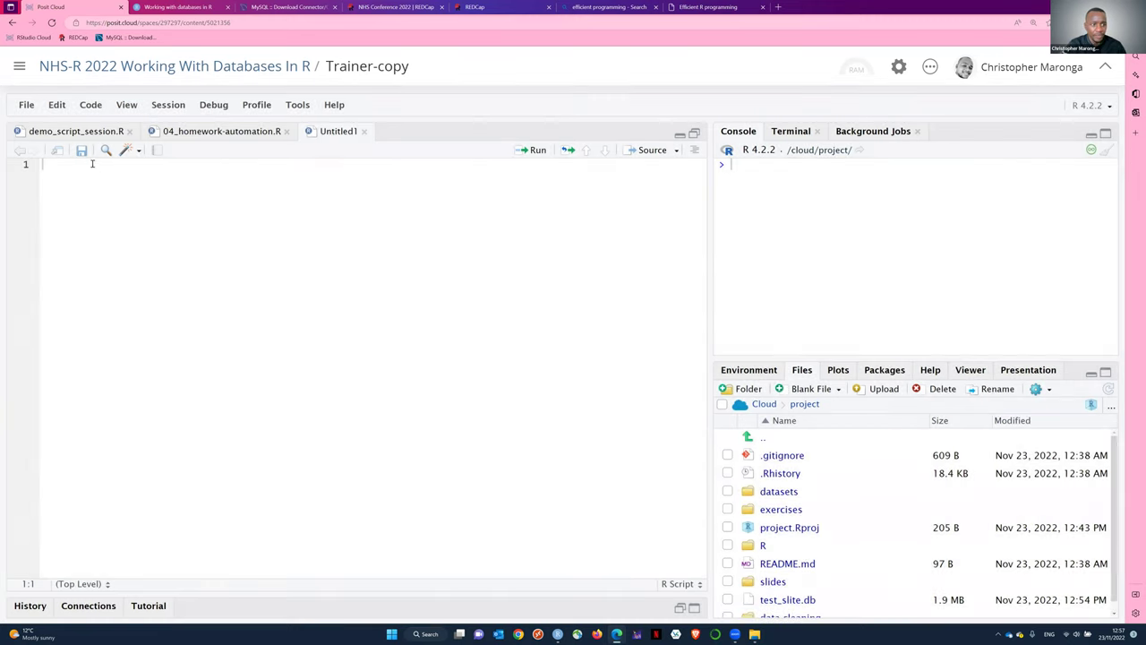
- Save the untitled R script as data_cleaning in the data-cleaning folder
click(81, 151)
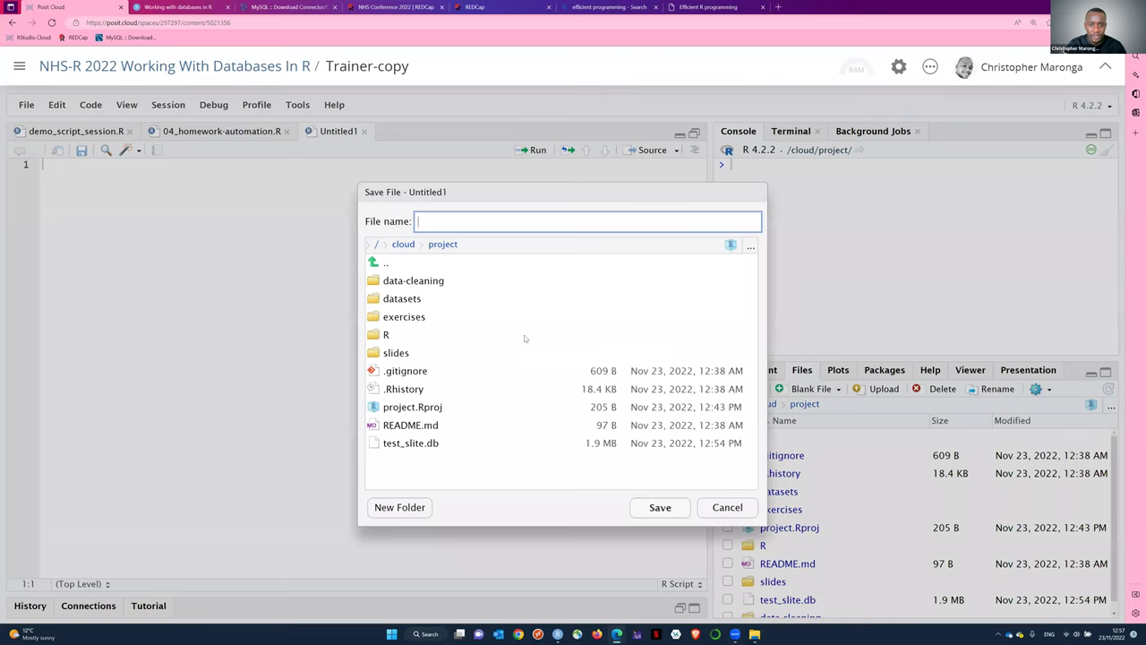
double_click(412, 282)
click(450, 215)
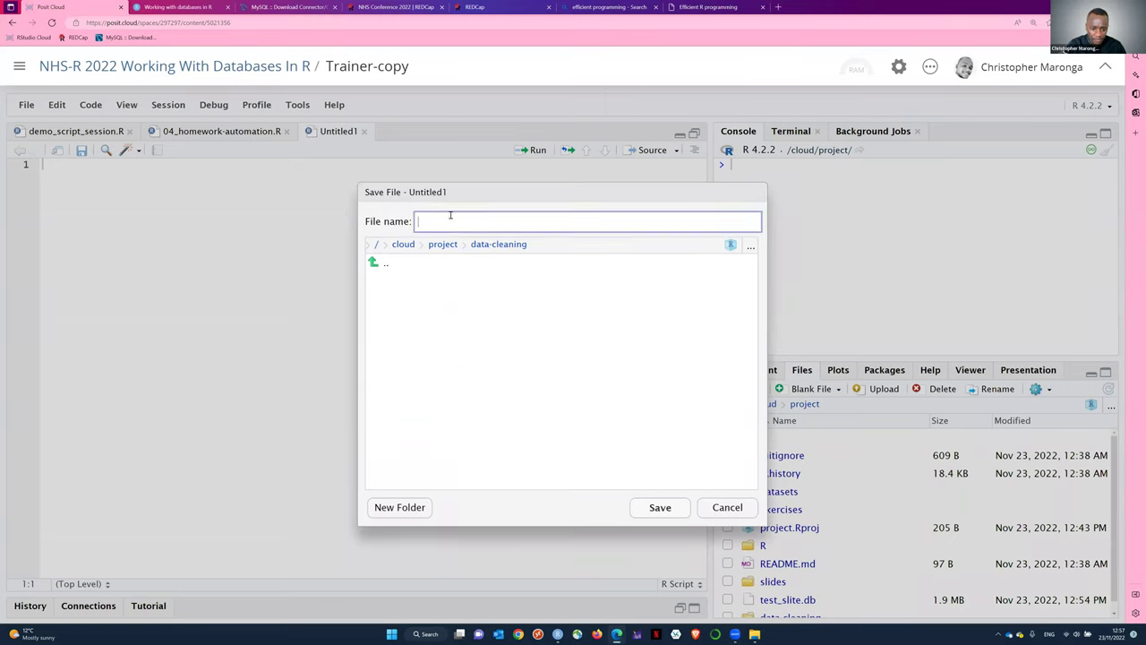
text(data_cleaning)
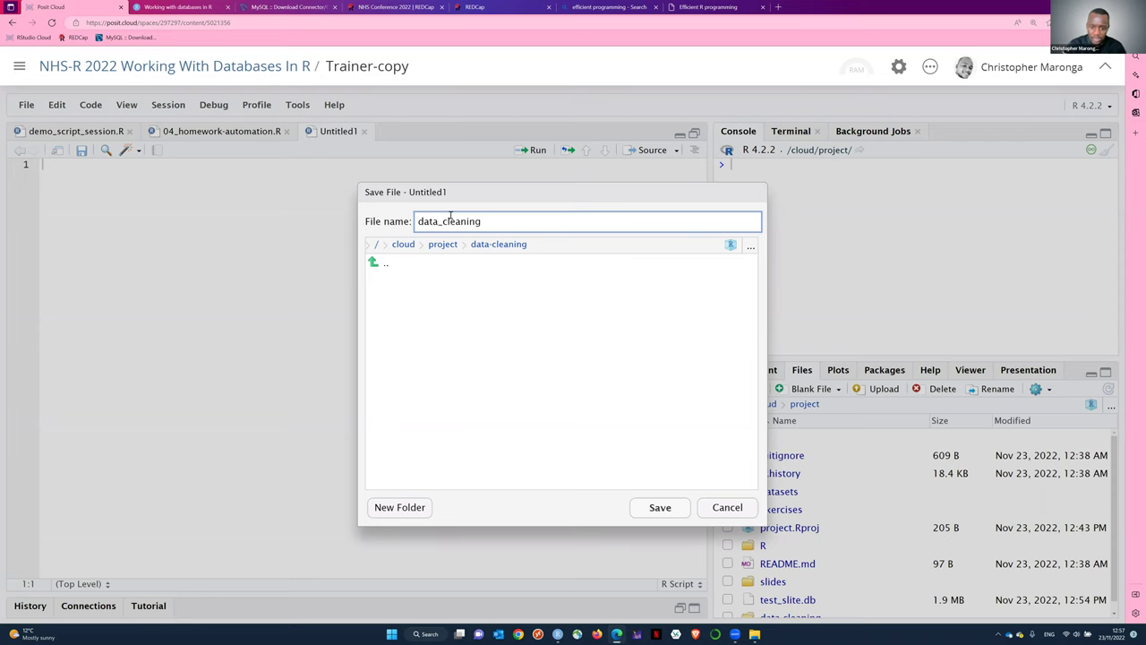
click(655, 507)
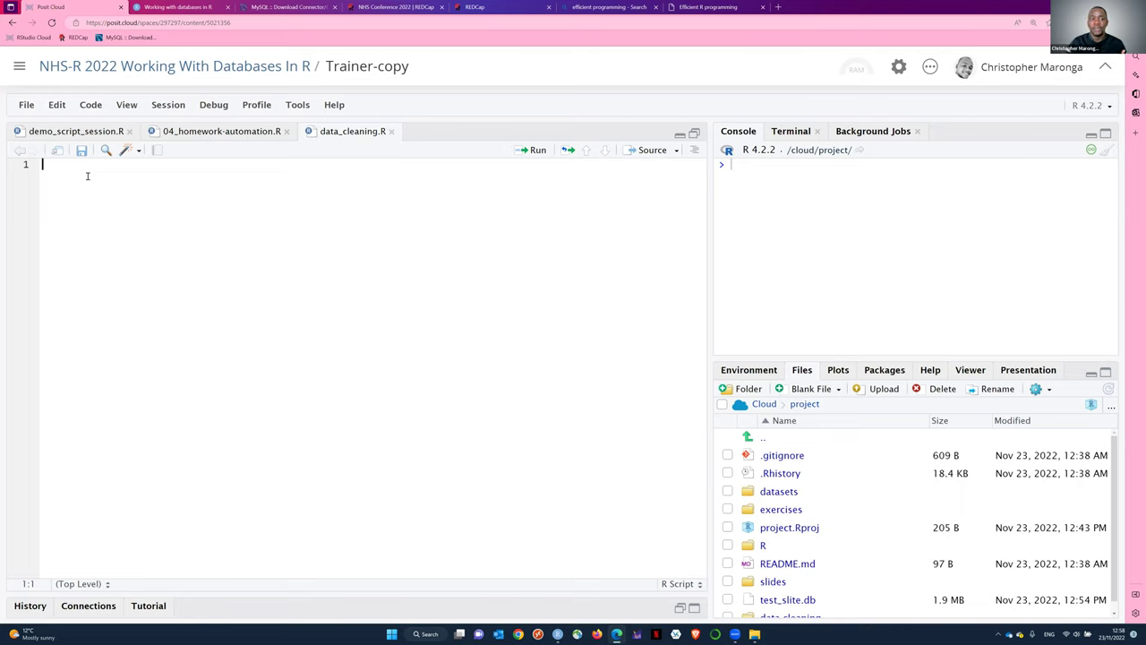
- Close 04_homework-automation.R, review the Session 3 demo code in demo_script_session.R and return to data_cleaning.R
click(287, 132)
key(ctrl+F11)
scroll(224, 268, up, 15)
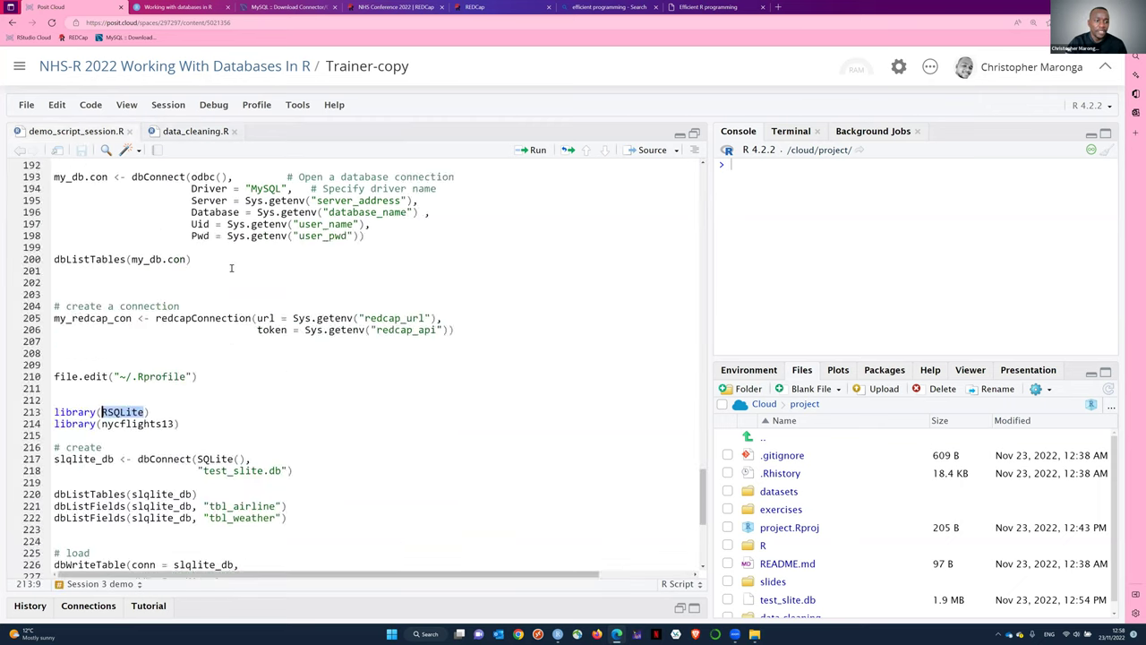
scroll(240, 294, down, 6)
scroll(240, 294, down, 4)
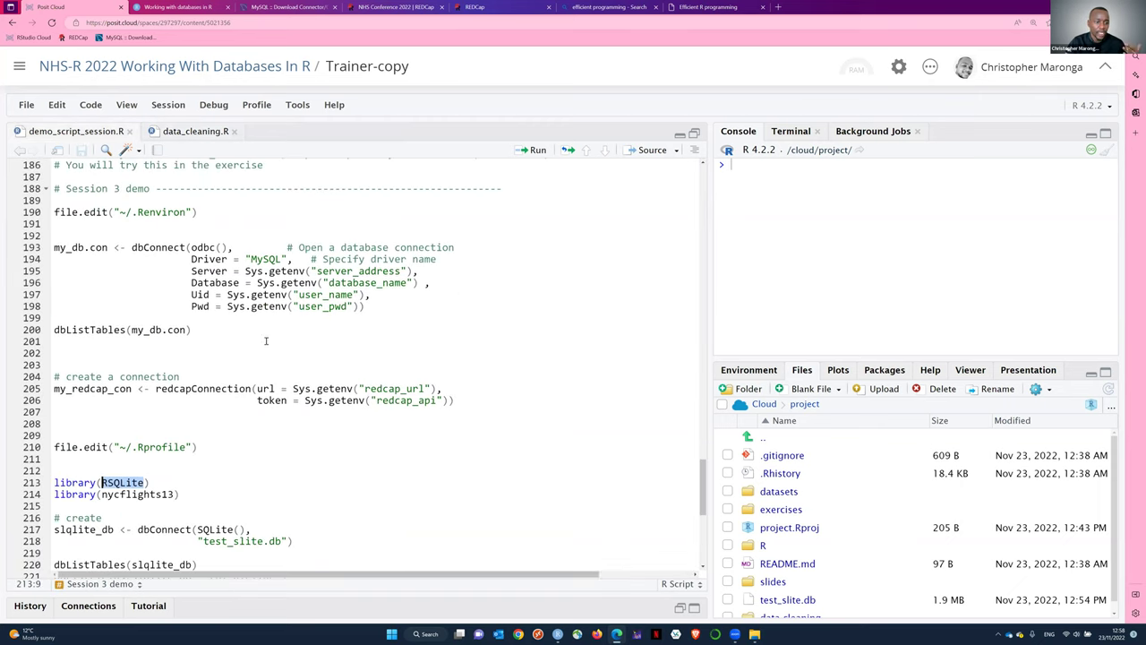
key(ctrl+F12)
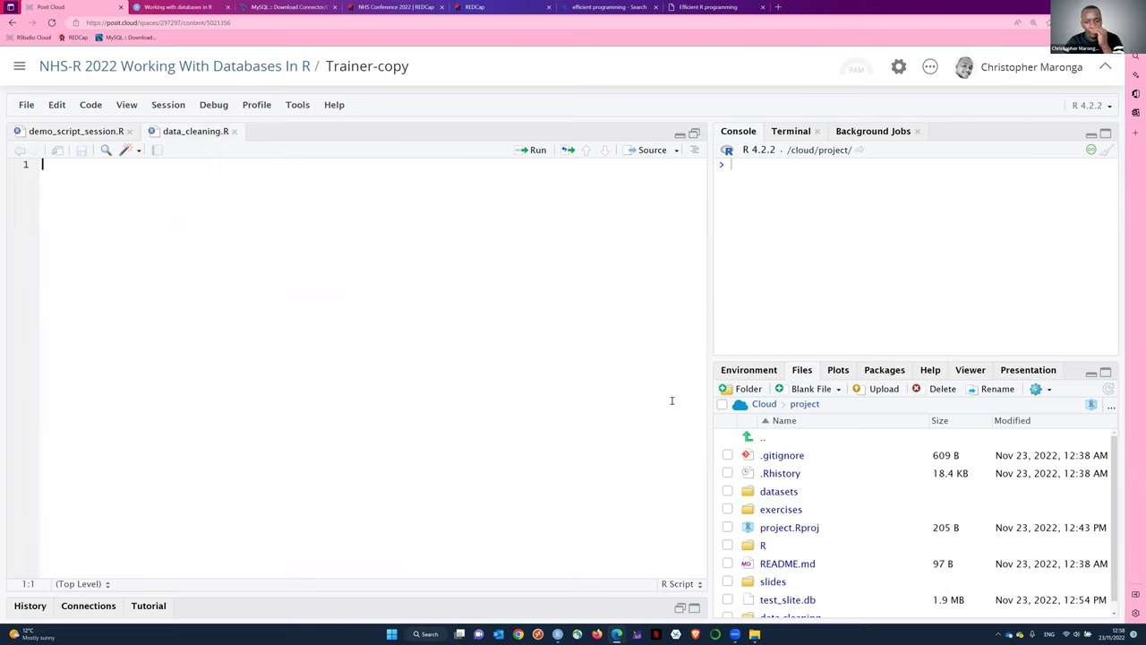
- Open 03_exercise-REDCap.R from the exercises folder and 03_exercise-REDCap_solution.Rmd from its backup subfolder
scroll(797, 582, down, 1)
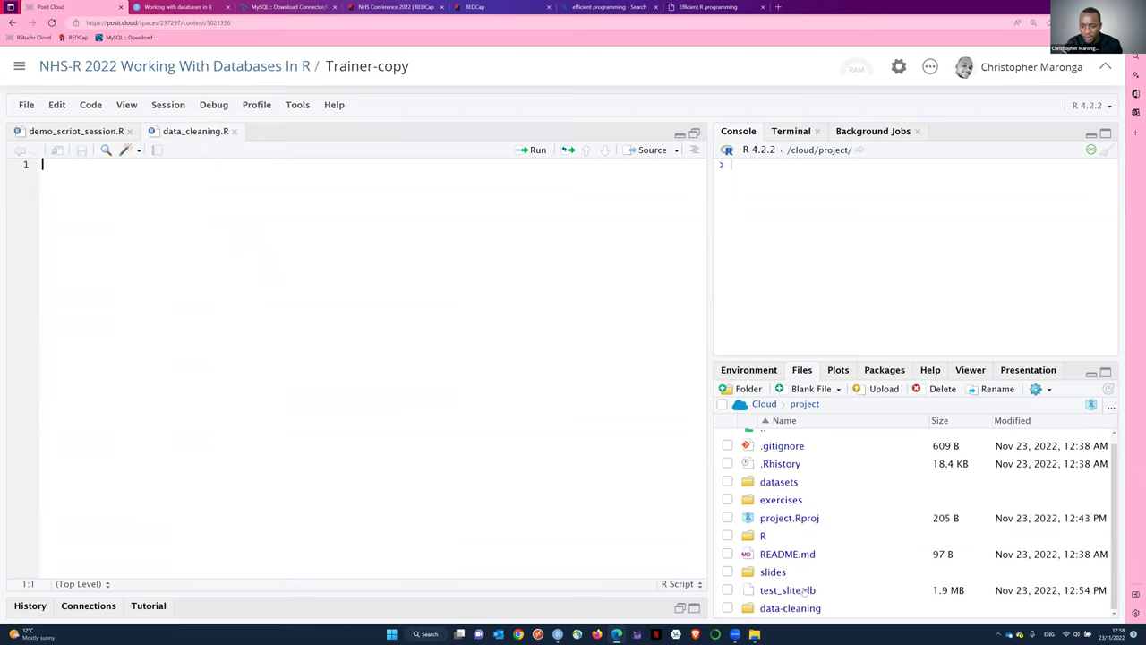
click(765, 535)
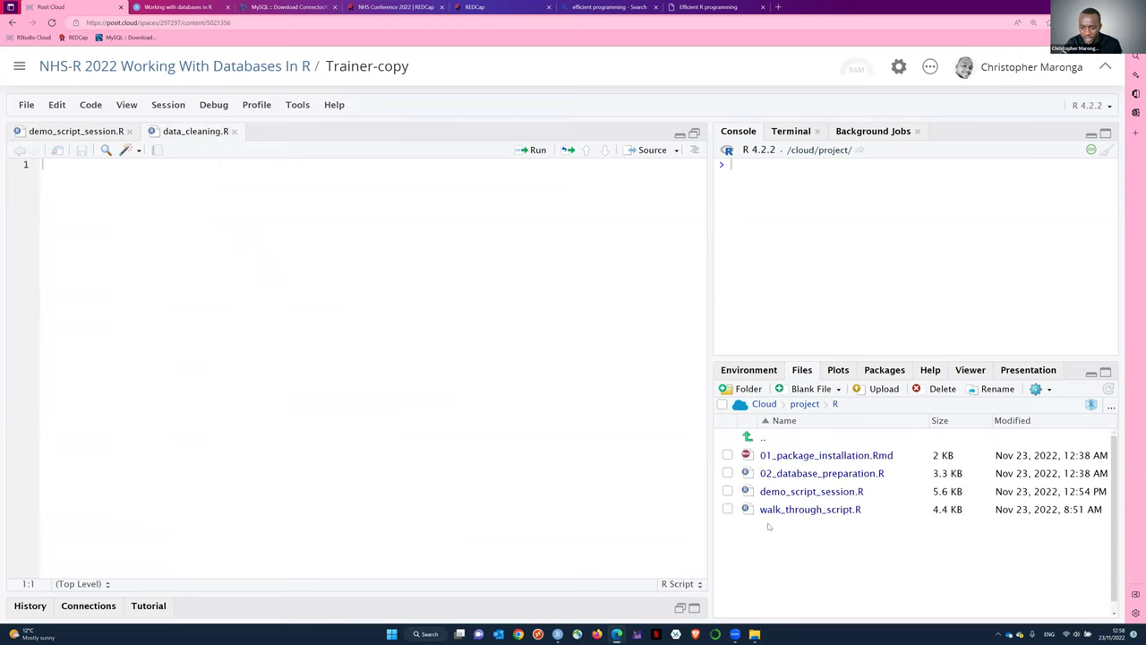
click(806, 403)
scroll(794, 535, down, 1)
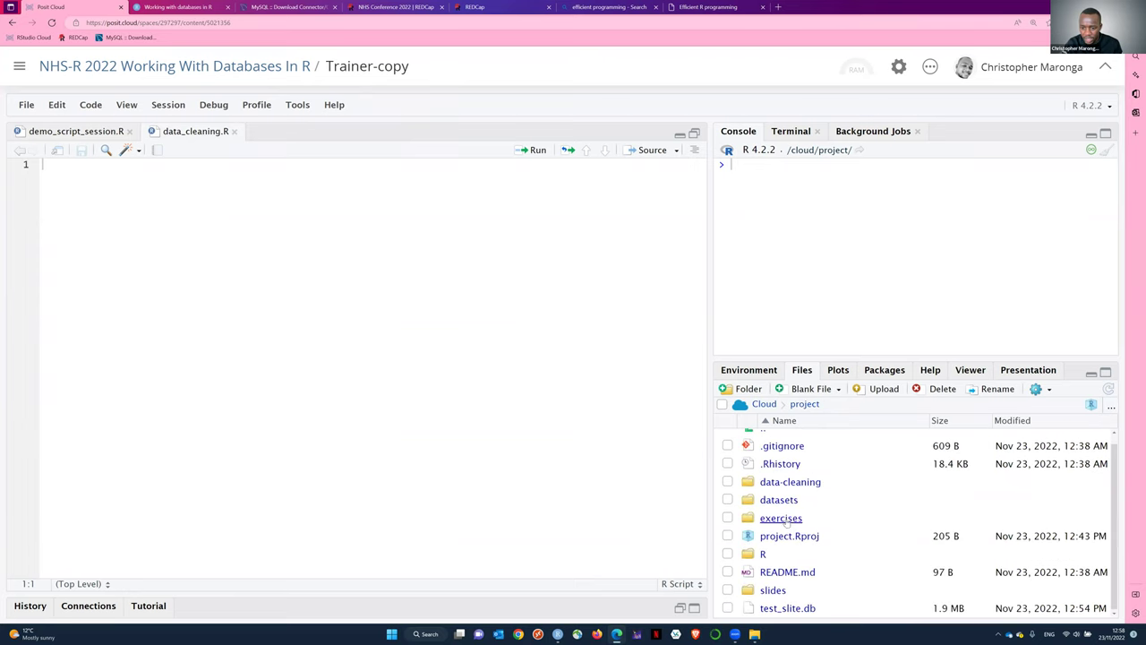
click(784, 520)
click(795, 491)
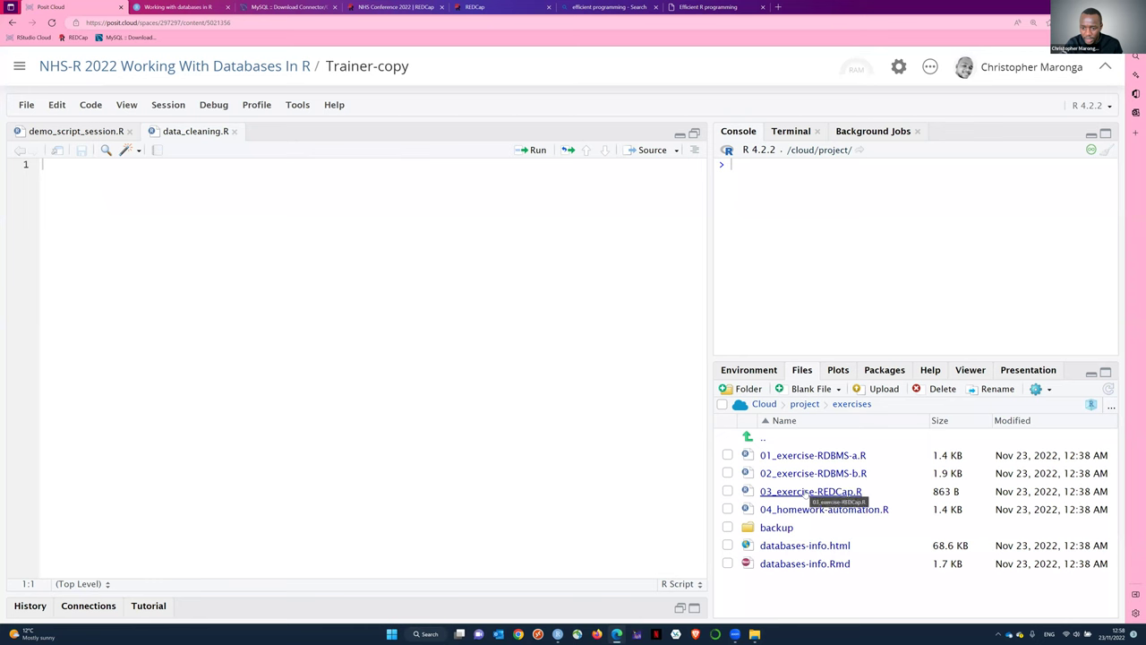
click(777, 528)
click(820, 509)
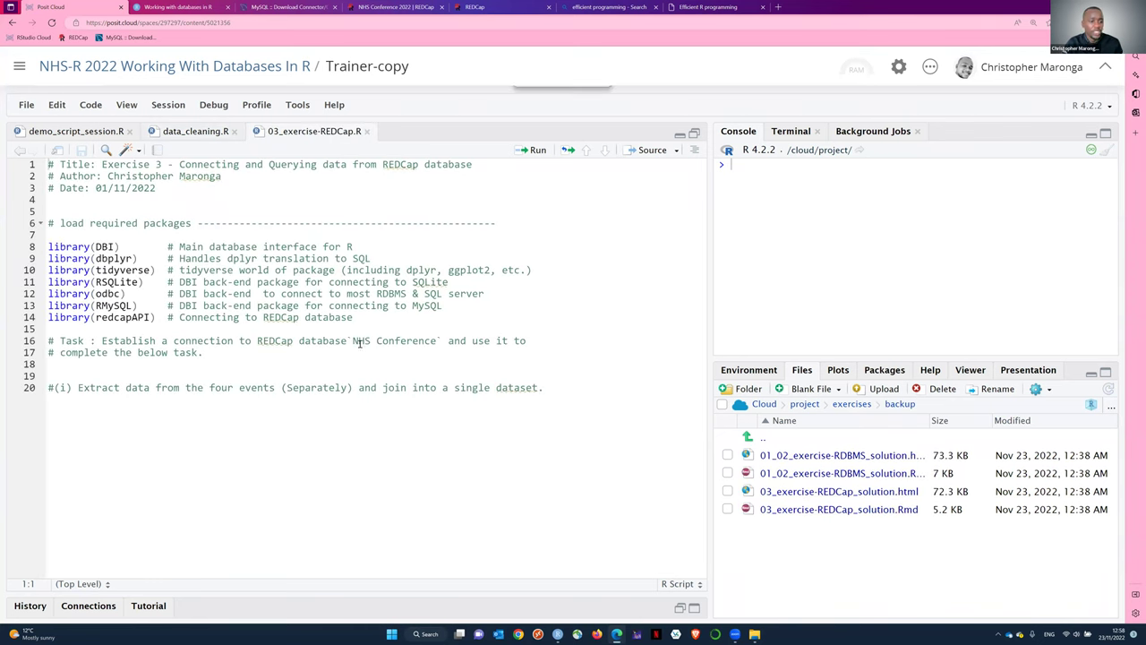
- Examine the solution's code for exporting REDCap records by event, cleaning the columns and joining the datasets by record_id
scroll(286, 335, down, 5)
scroll(286, 335, down, 15)
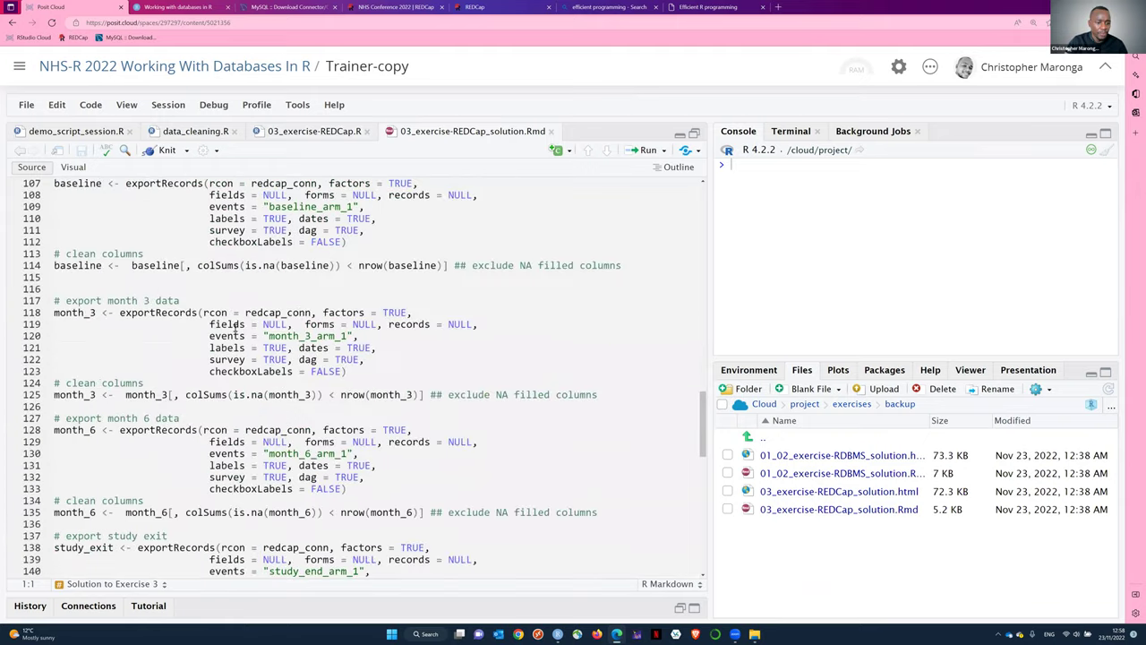
scroll(72, 227, up, 10)
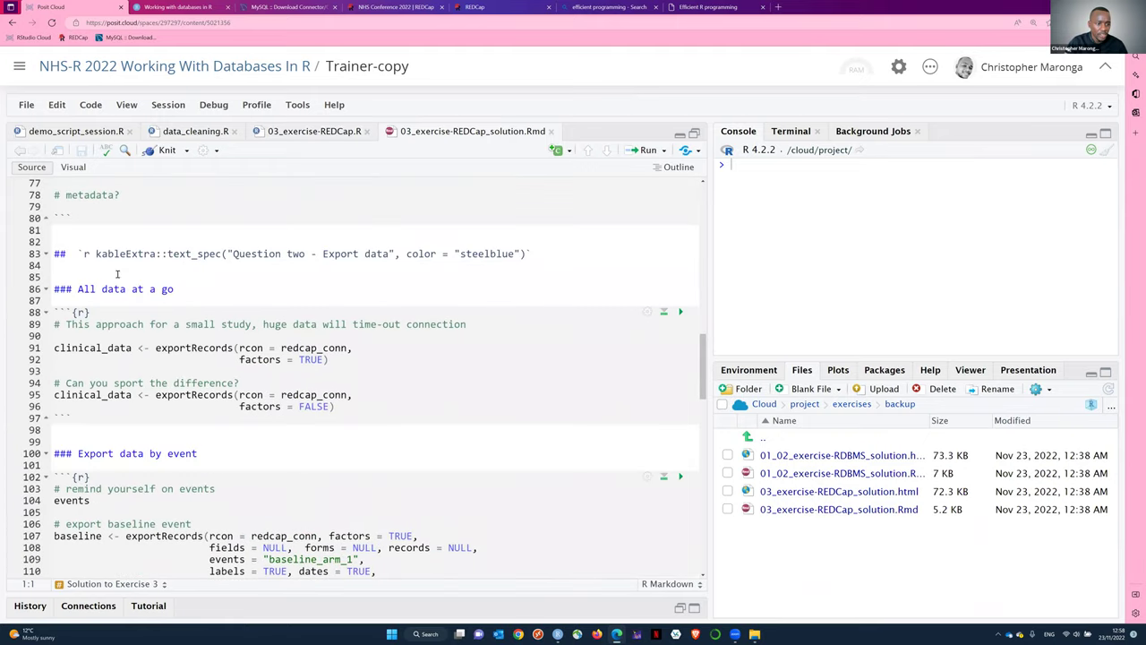
scroll(120, 349, down, 7)
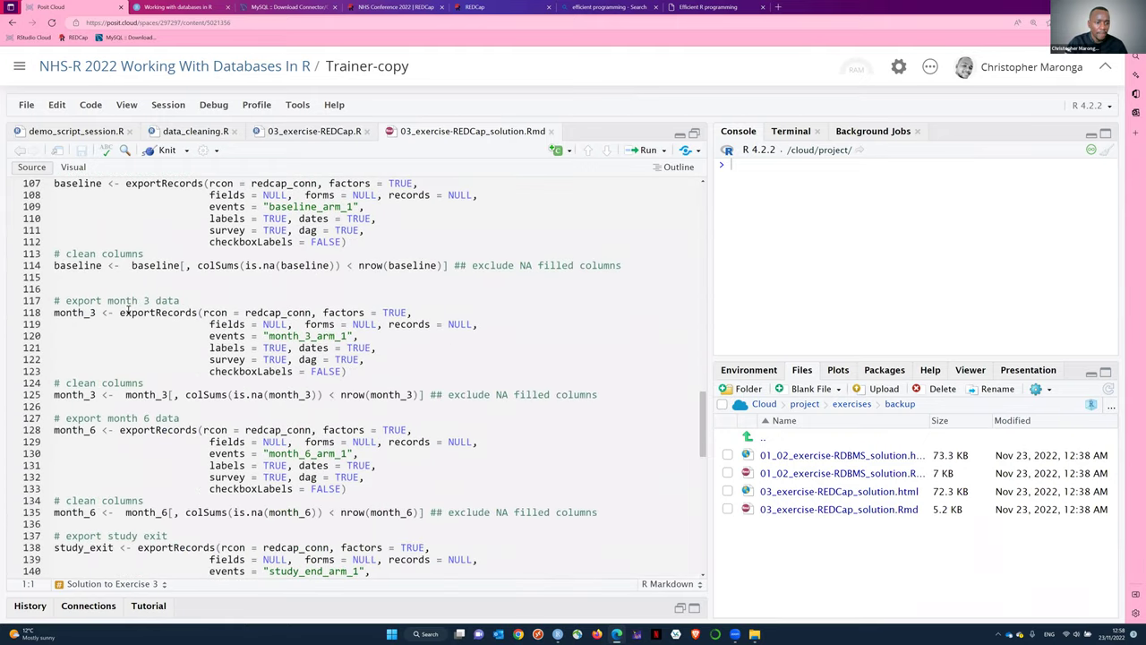
scroll(103, 264, down, 3)
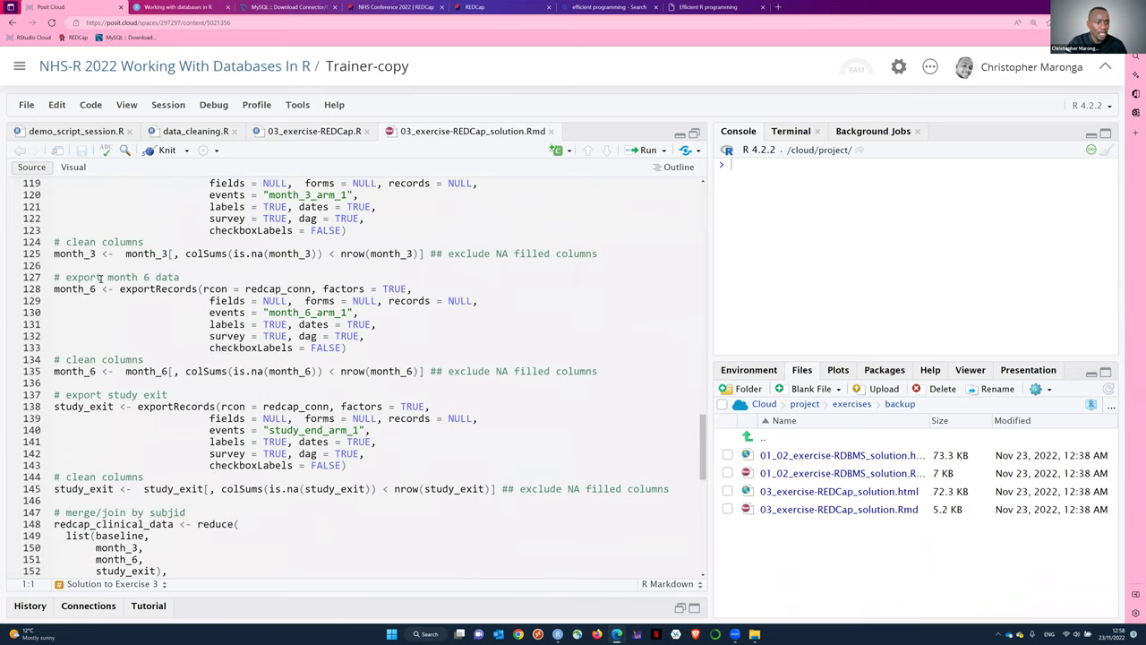
scroll(100, 278, down, 5)
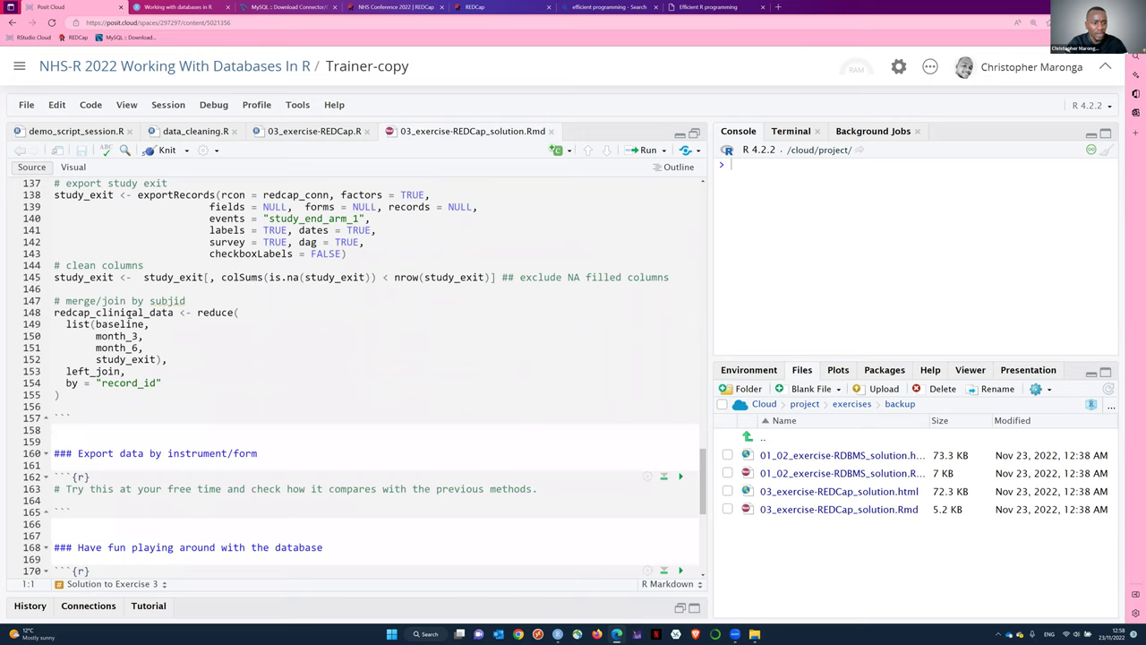
- Examine the solution's redcap_clinical_data join and the code exporting the baseline event
double_click(128, 312)
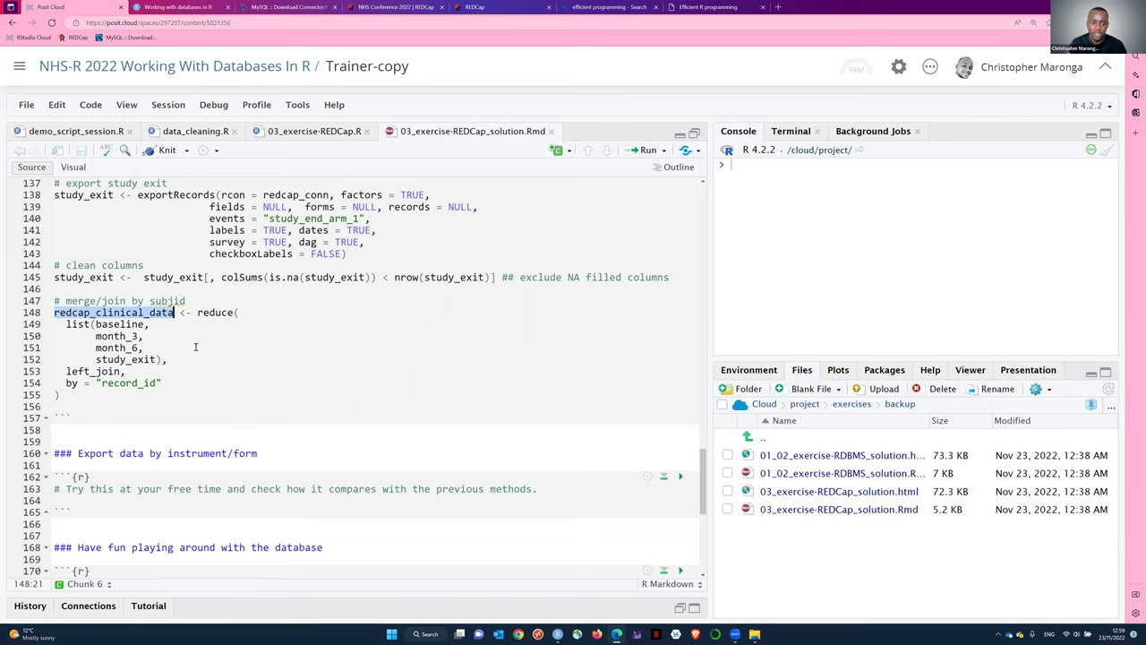
scroll(195, 347, up, 10)
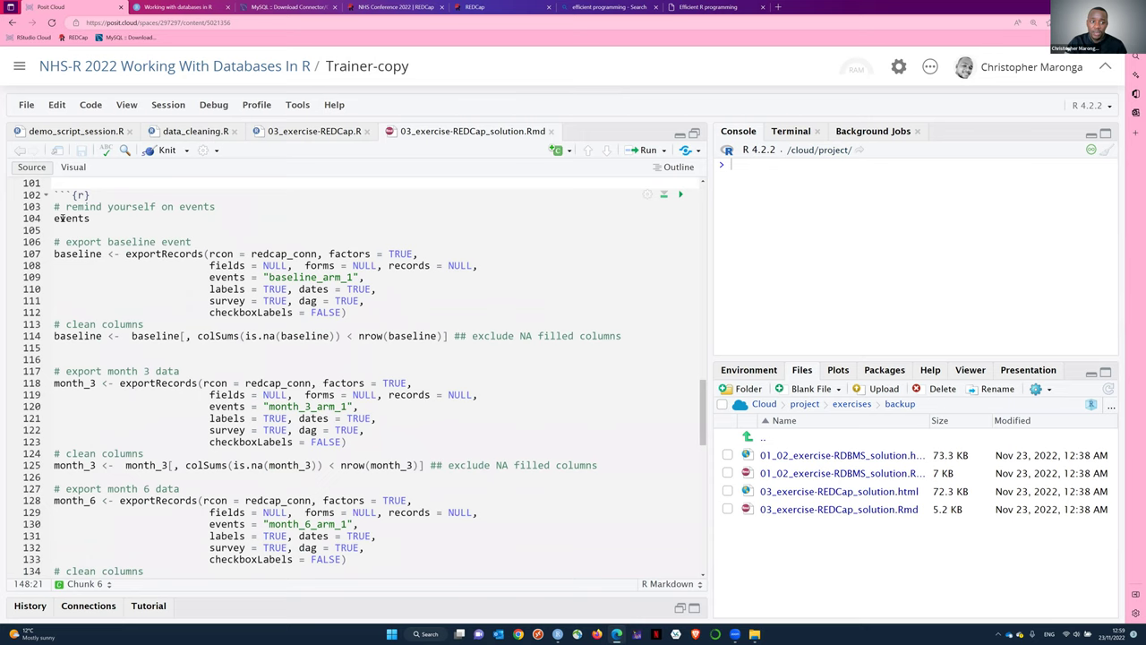
drag(56, 207, 131, 314)
click(132, 312)
double_click(84, 253)
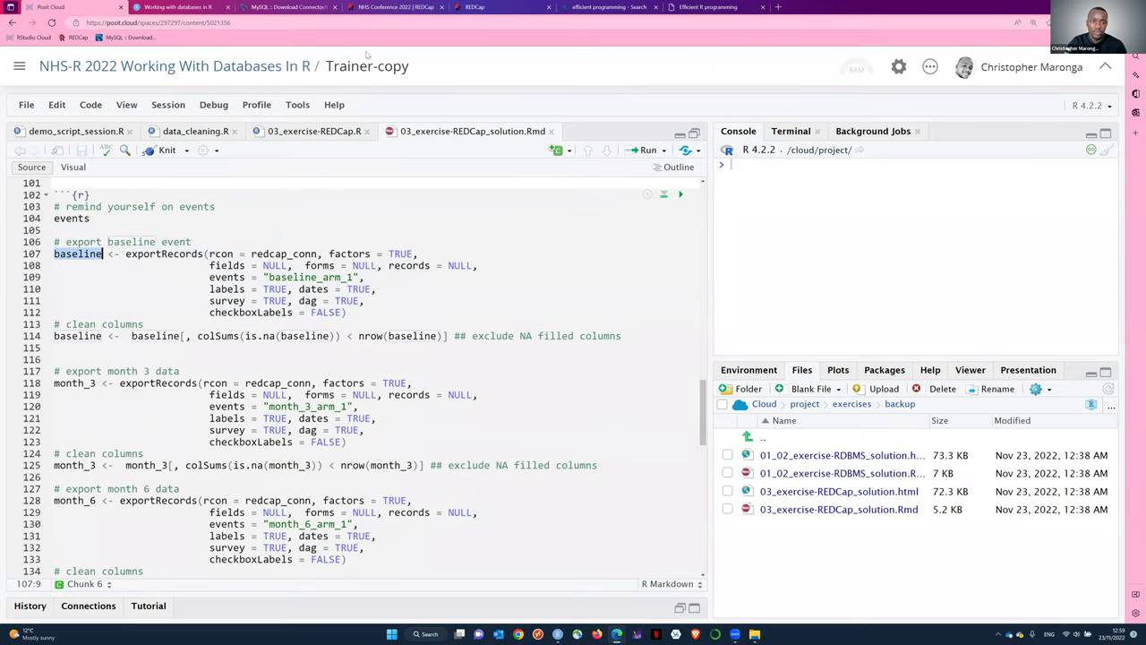
- Switch to the NHS Conference 2022 project in REDCap, check which instruments are designated for each event, and return to the solution code
click(394, 8)
click(637, 389)
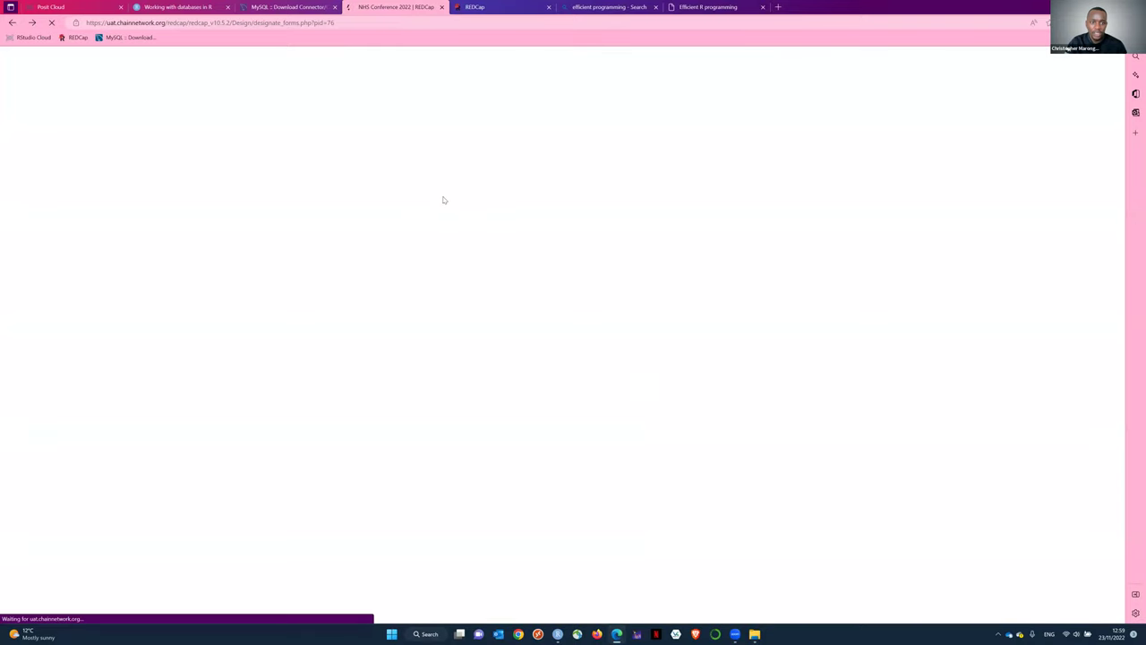
click(554, 175)
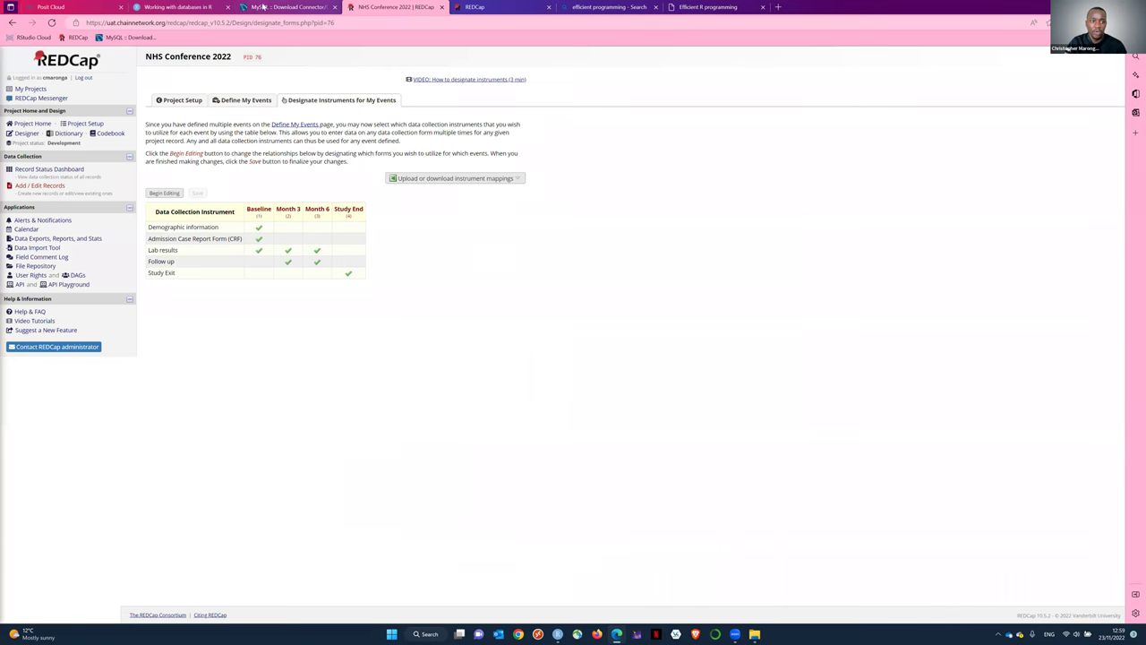
click(163, 7)
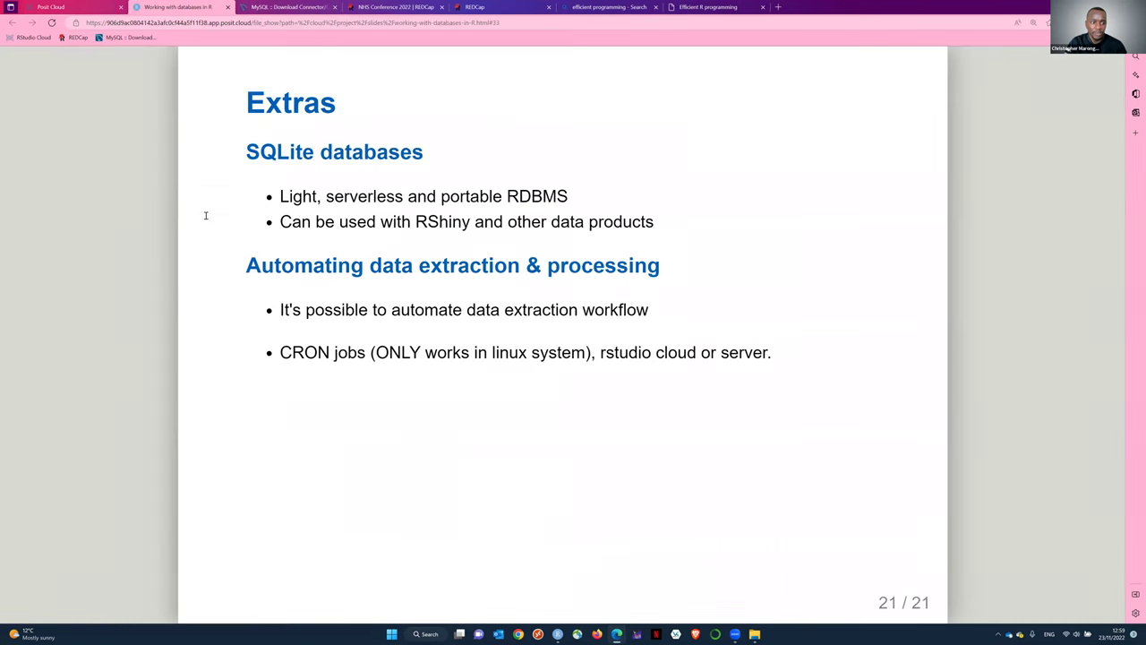
key(ctrl+shift+Tab)
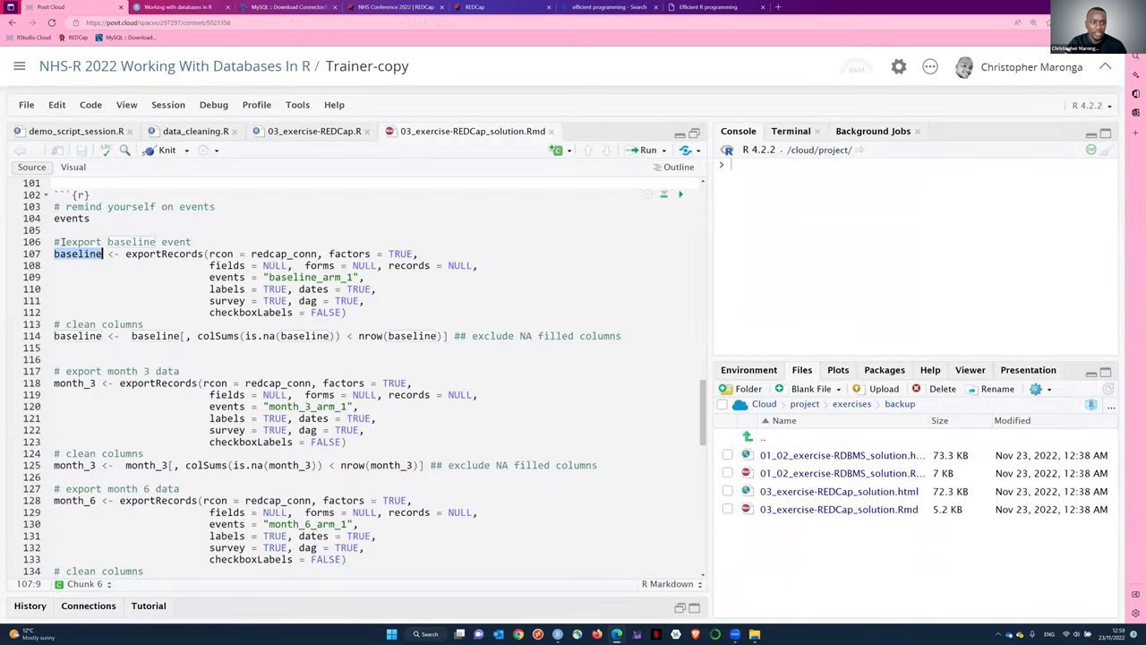
- In REDCap's data exports, make a custom selection of the Demographic information instrument and the Baseline event
click(390, 7)
click(56, 239)
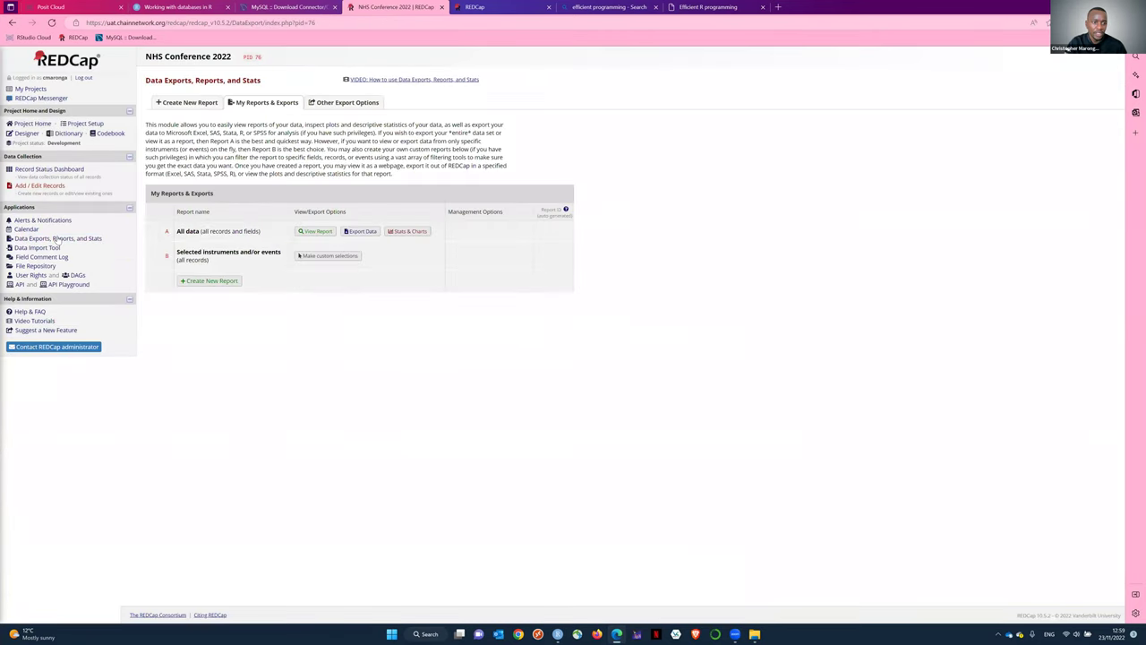
click(339, 259)
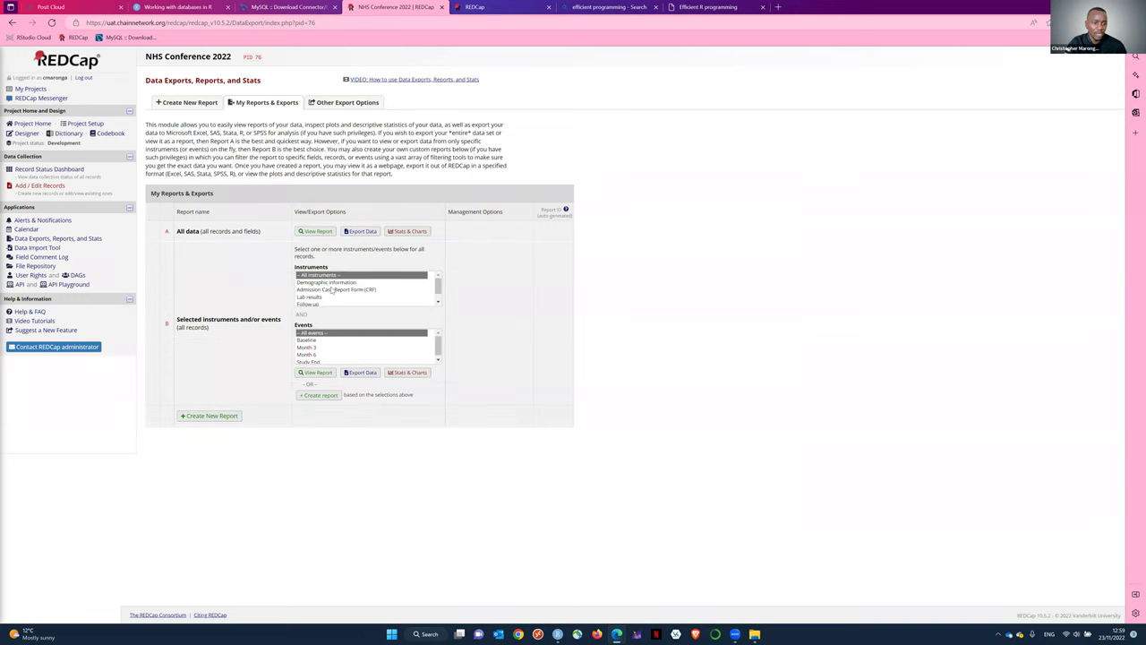
click(335, 283)
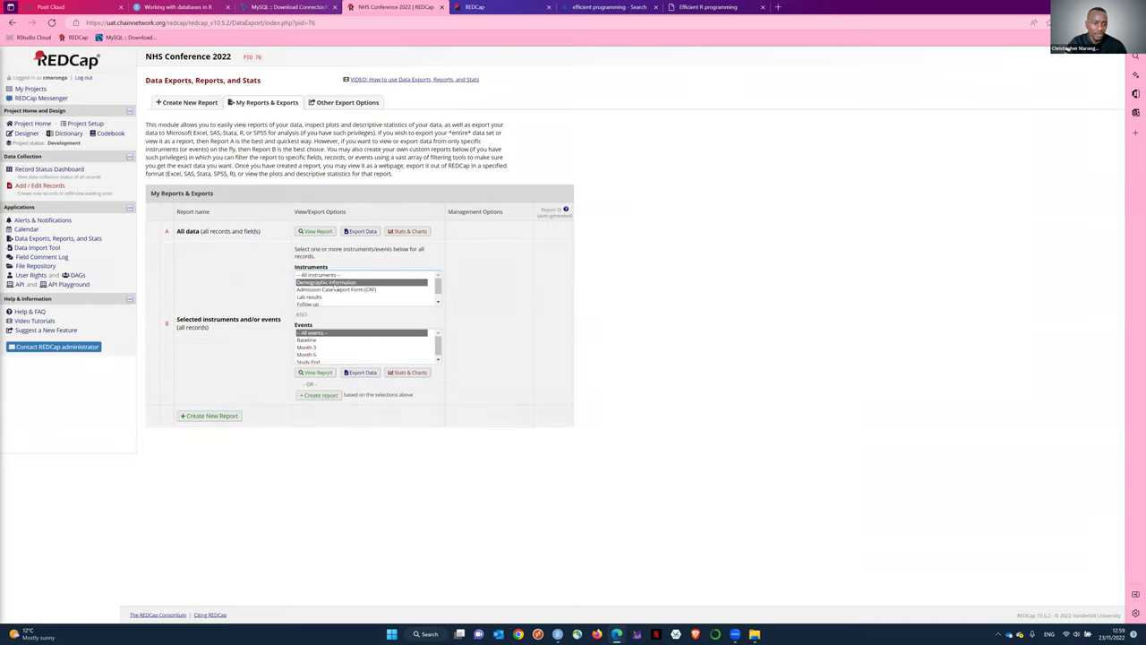
click(312, 341)
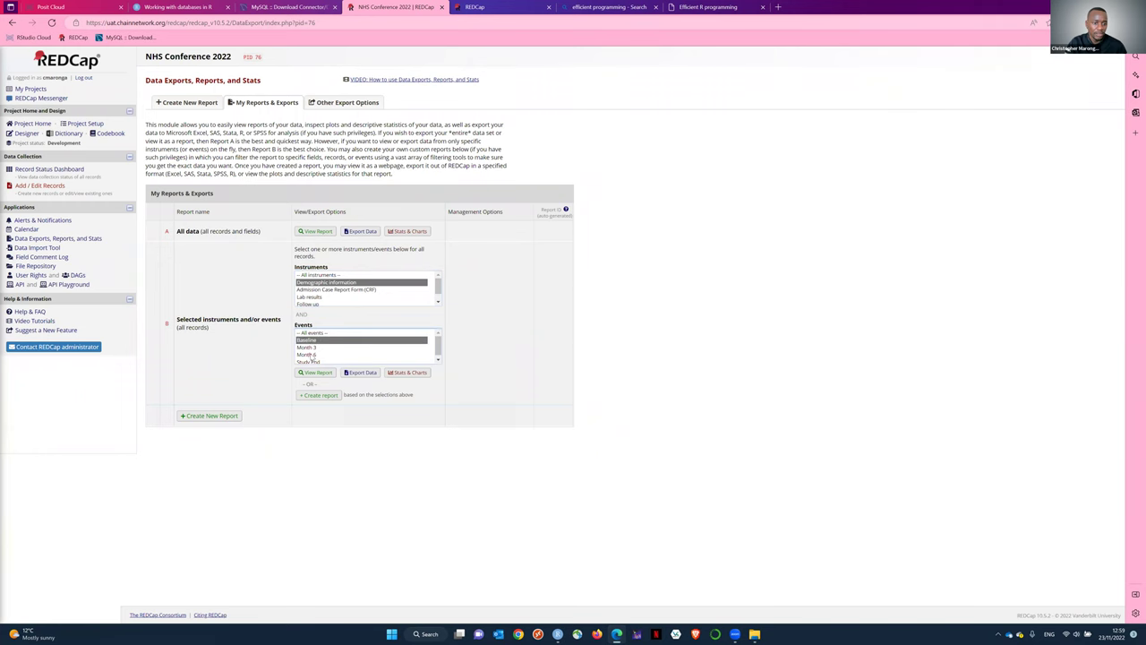
- Export the selected data as CSV / Microsoft Excel (labels) and dismiss the export result
click(363, 373)
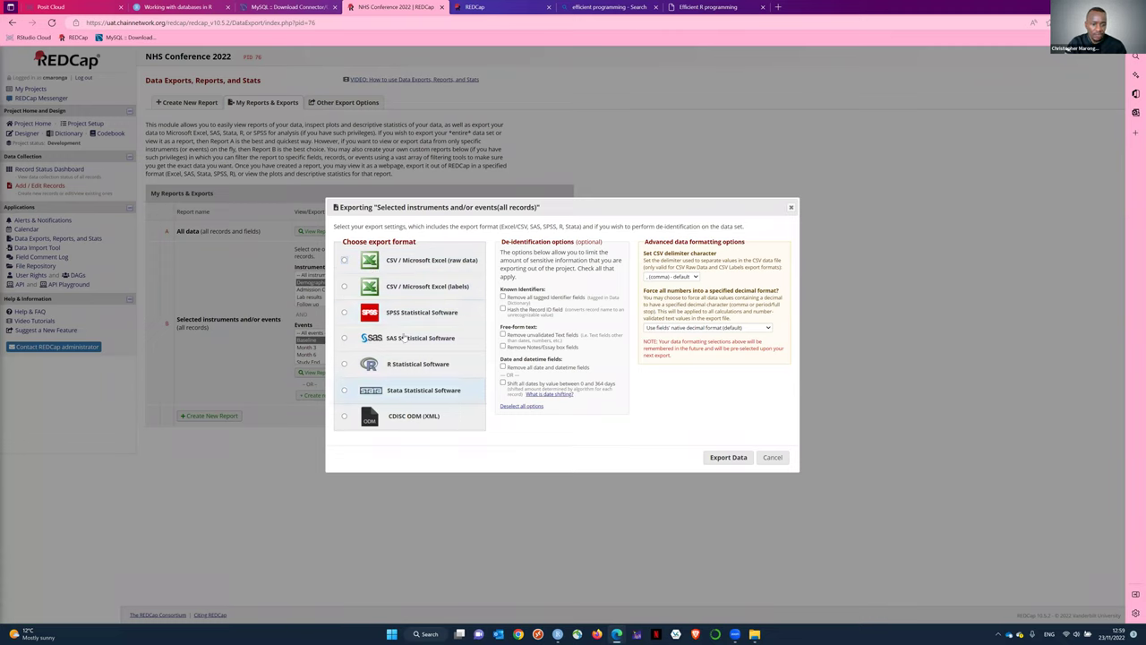
click(408, 296)
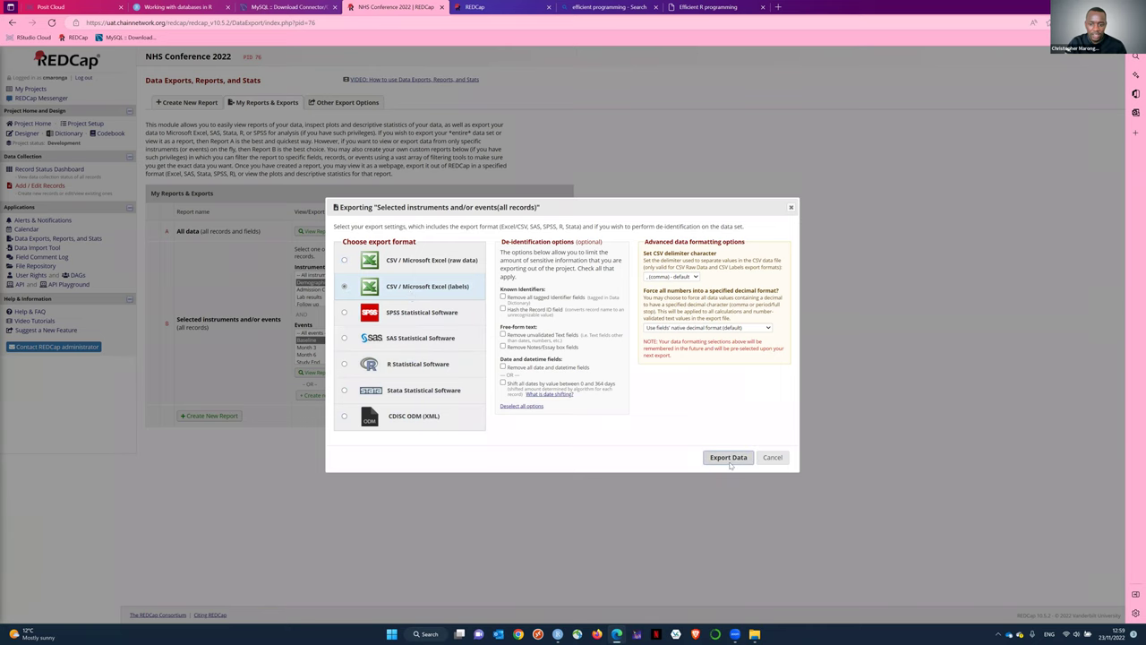
click(728, 458)
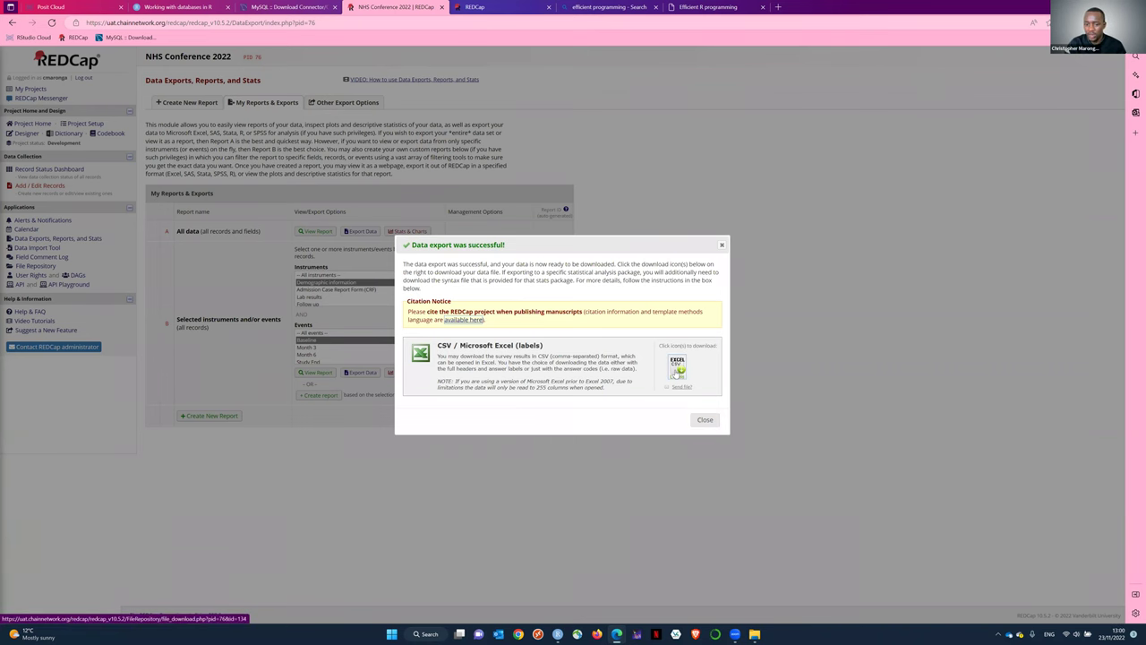
click(705, 419)
- Switch back to the Posit Cloud project and bring up the data_cleaning.R script
click(90, 7)
click(178, 7)
click(63, 7)
click(71, 257)
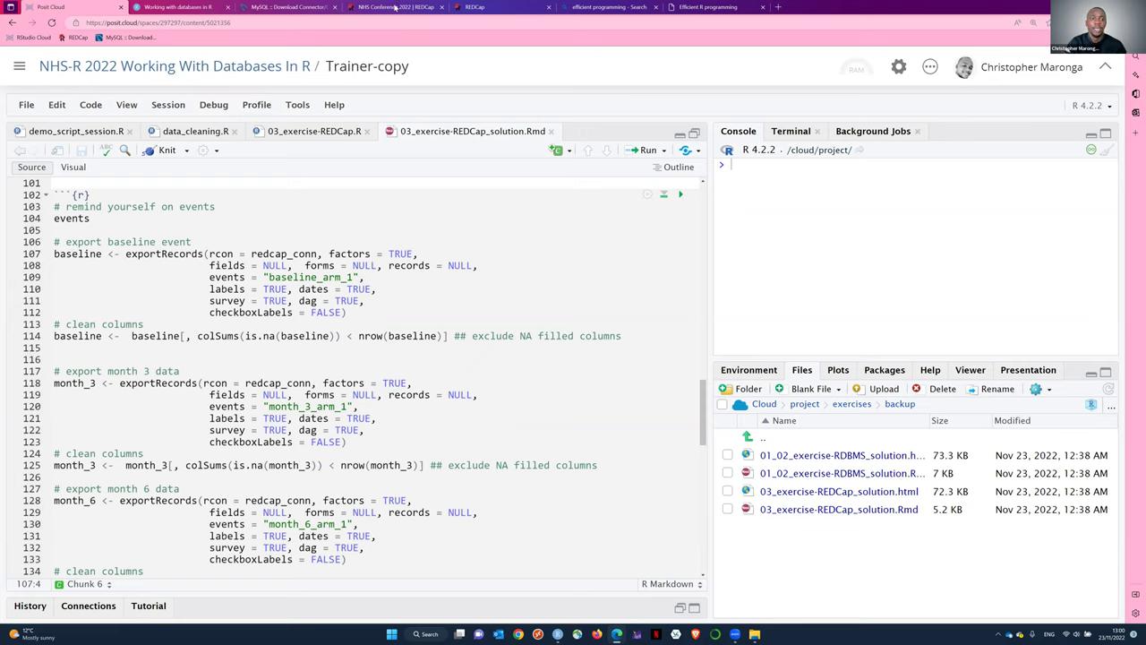
click(195, 133)
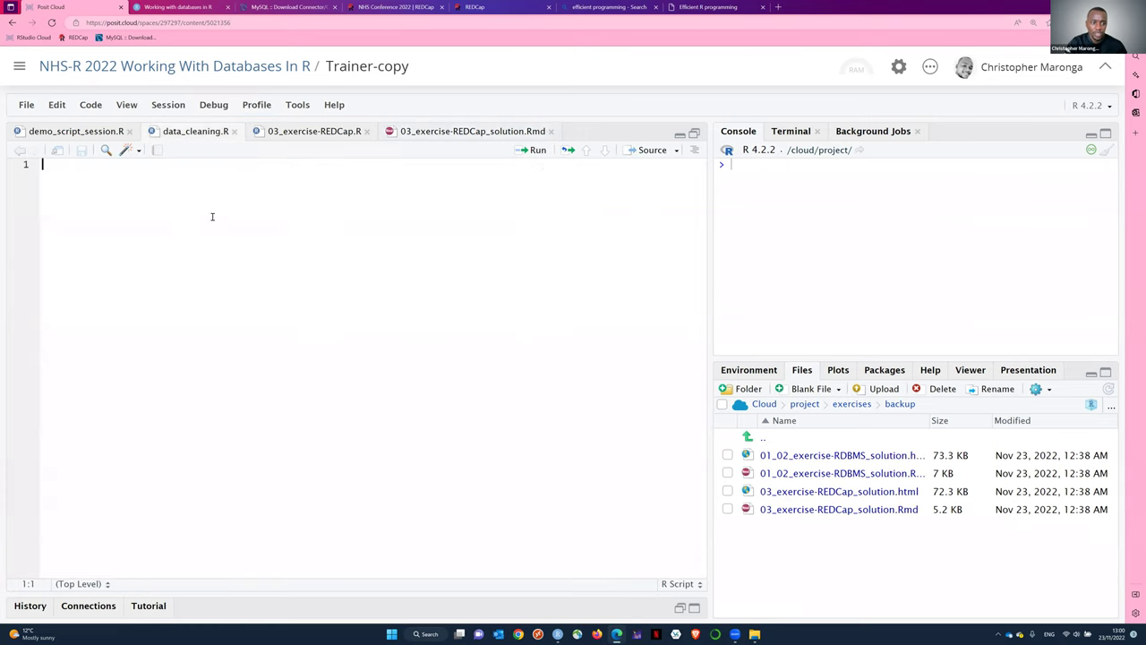
text(#)
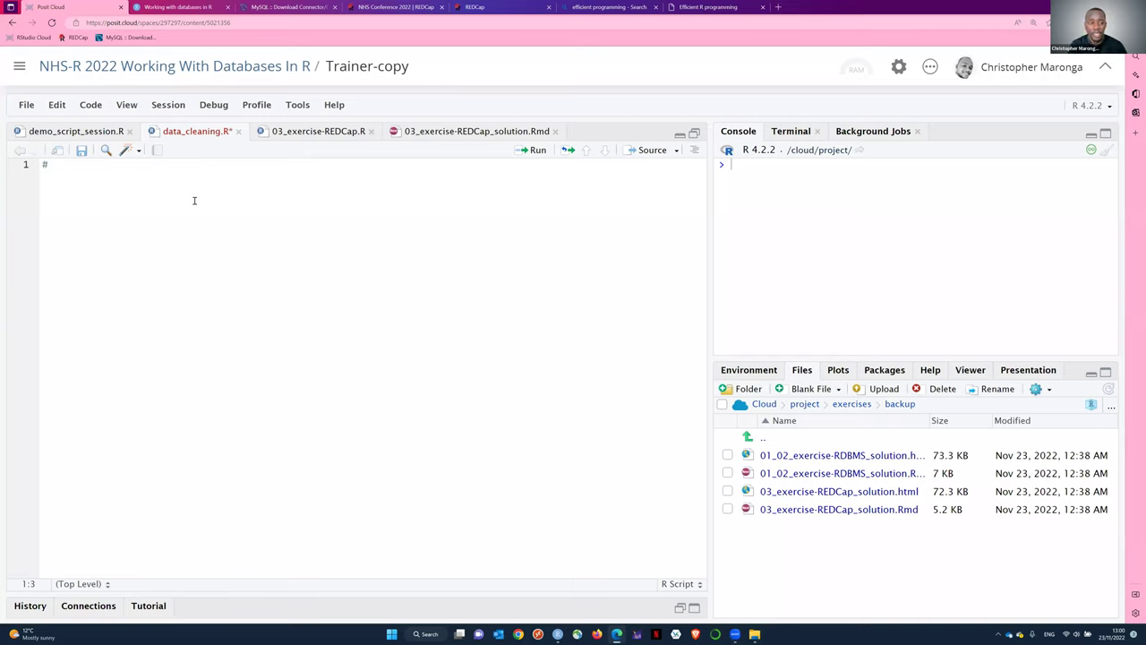
text(cron)
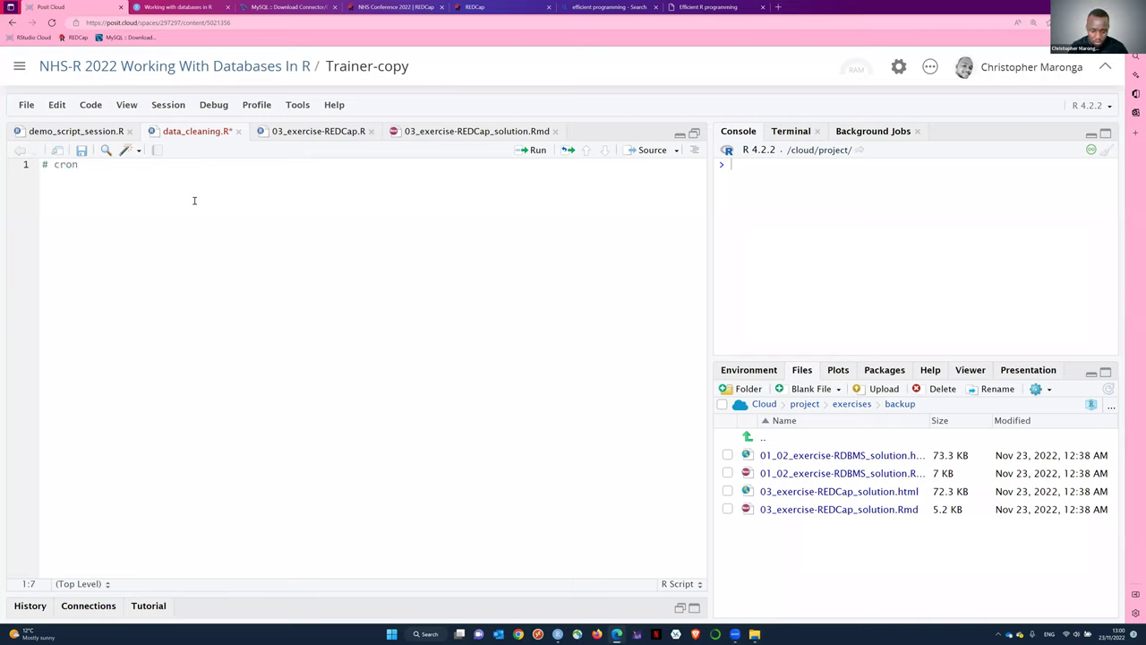
text( jobs)
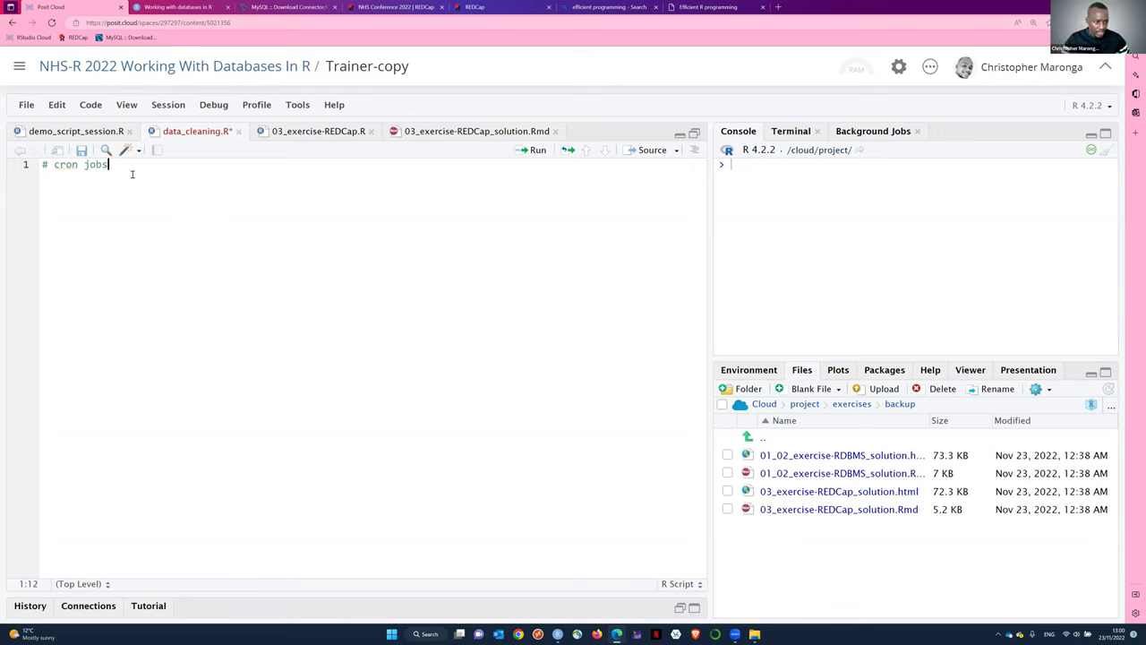
key(ctrl+a)
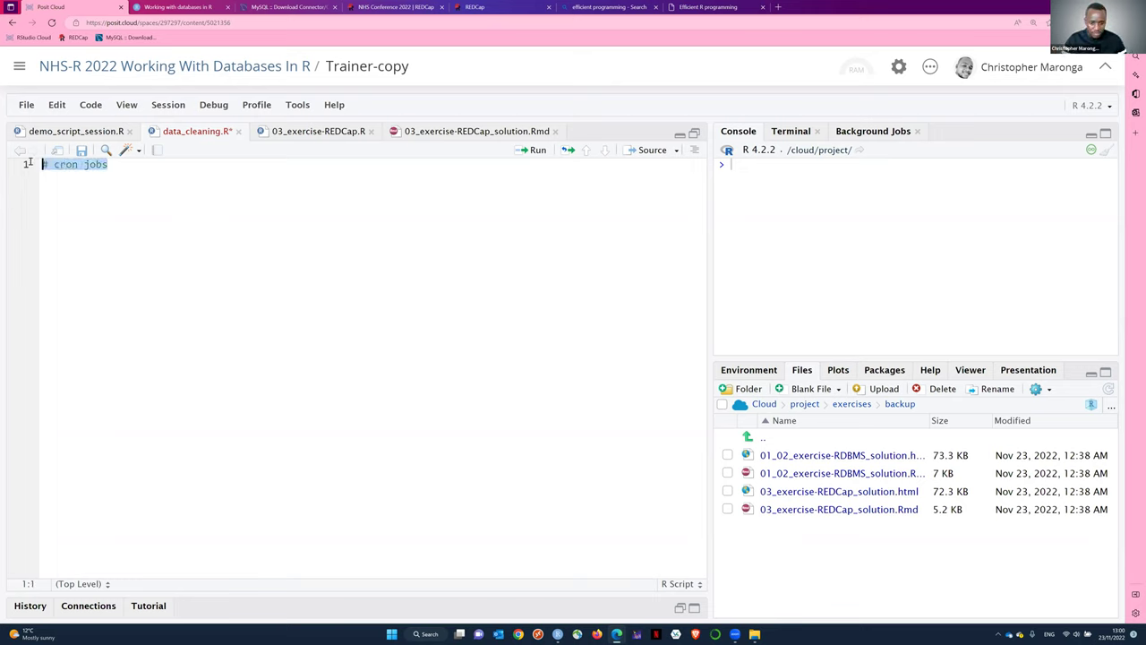
key(BackSpace)
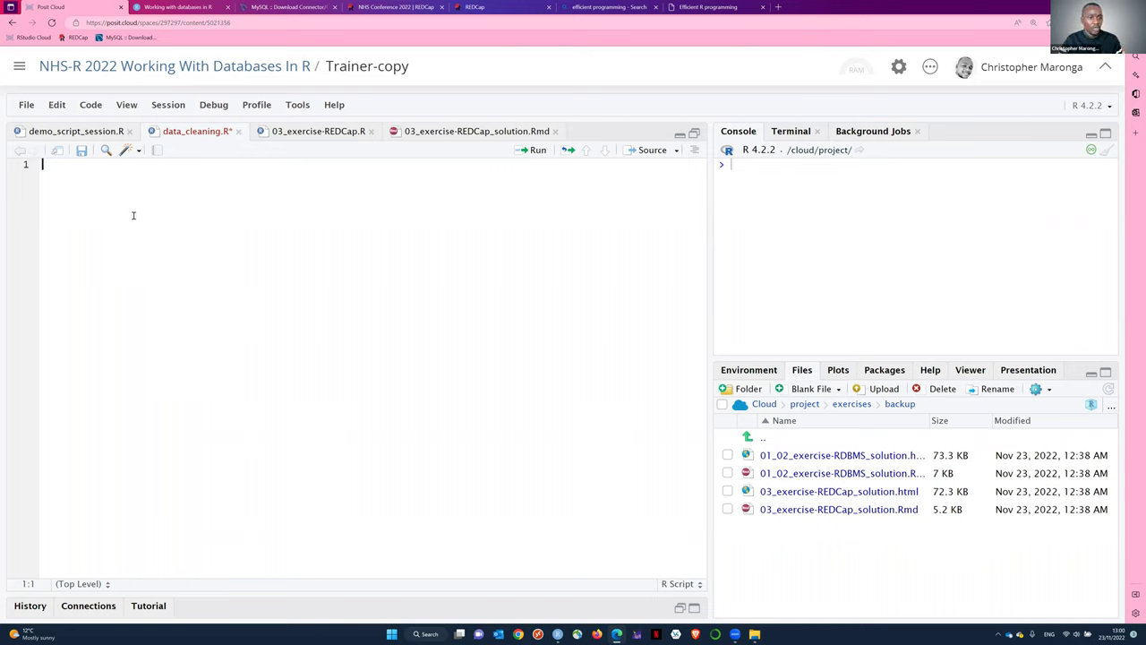
- Run the cronR addin for scheduling R scripts on Linux/Unix and approve its access to the cron schedule
click(290, 107)
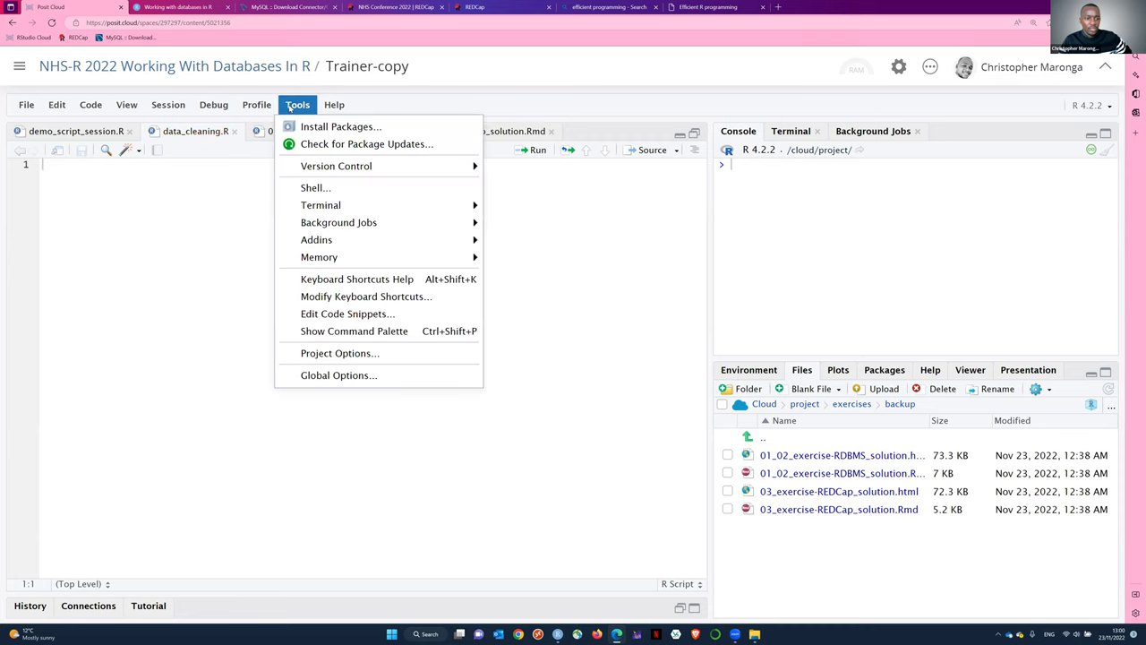
mouse_move(388, 242)
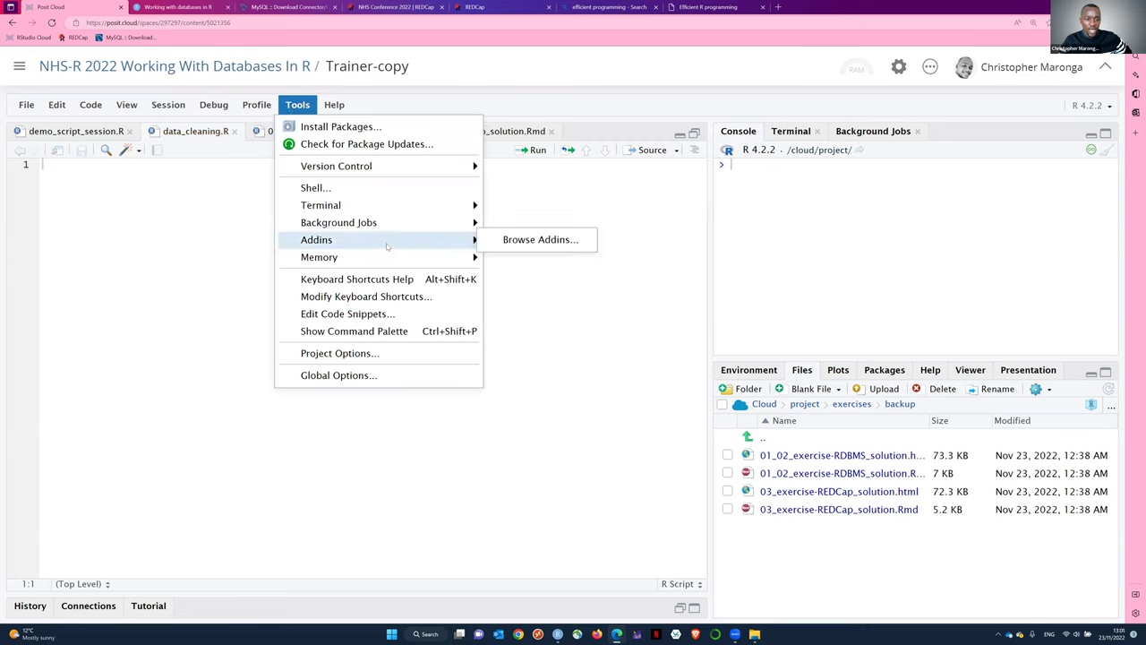
click(504, 240)
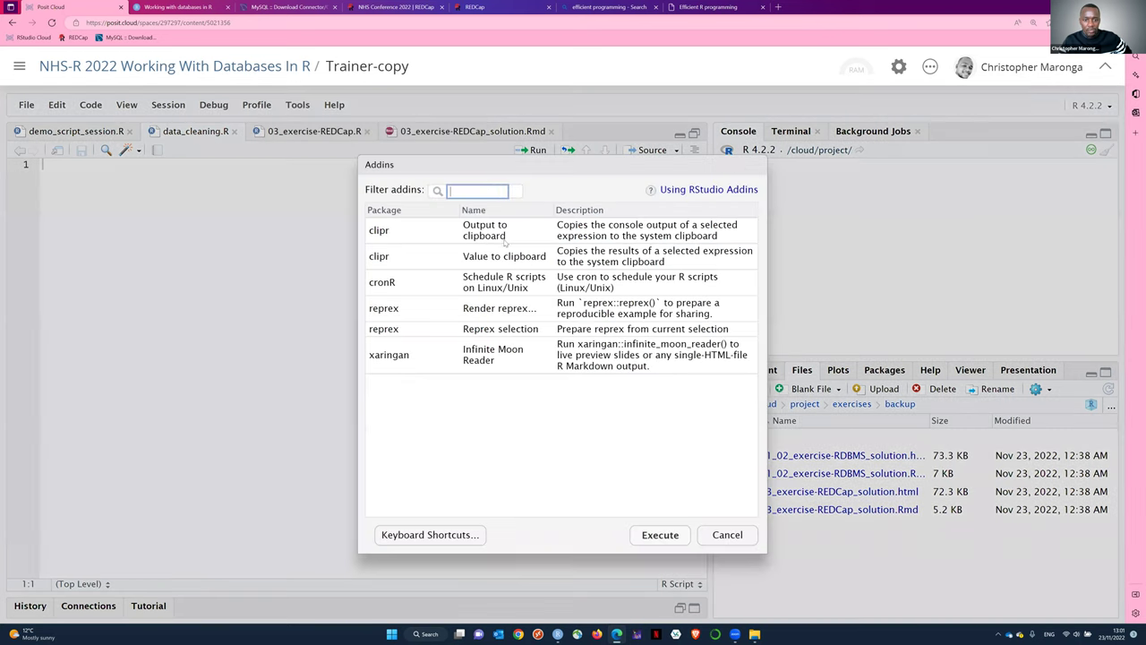
drag(548, 169, 651, 169)
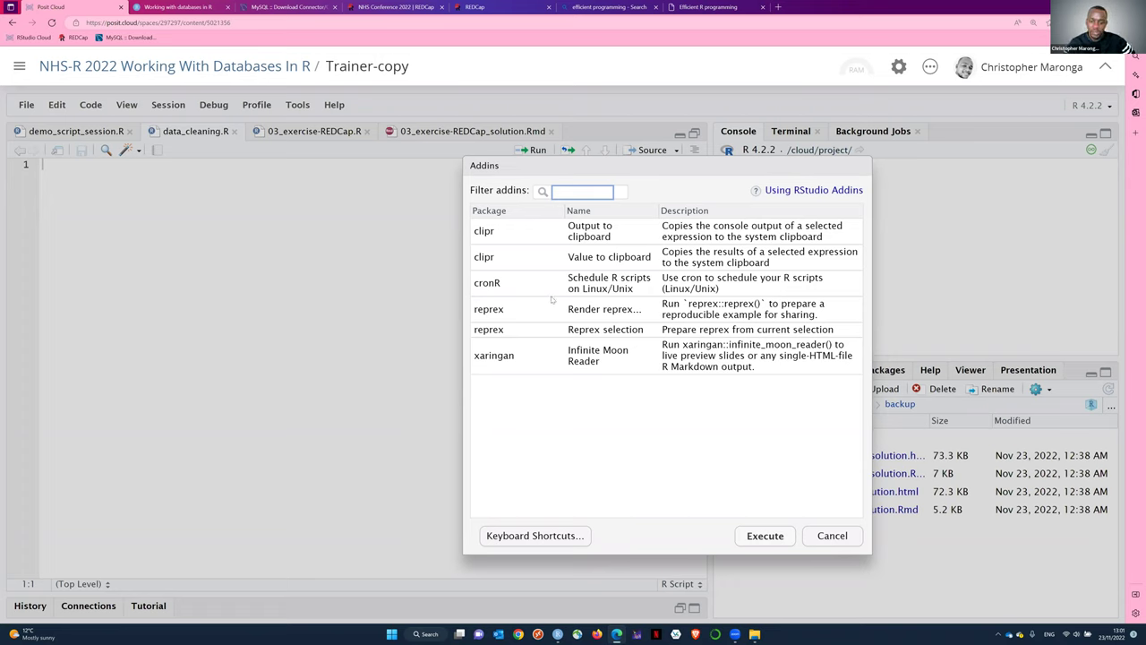
click(604, 282)
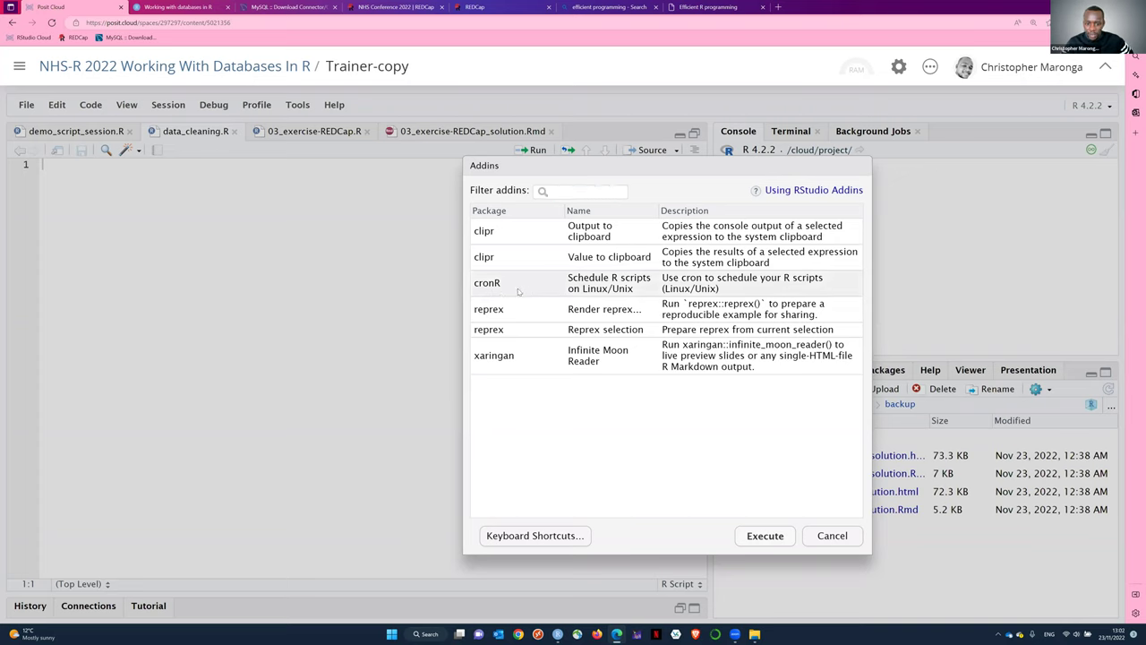
click(764, 538)
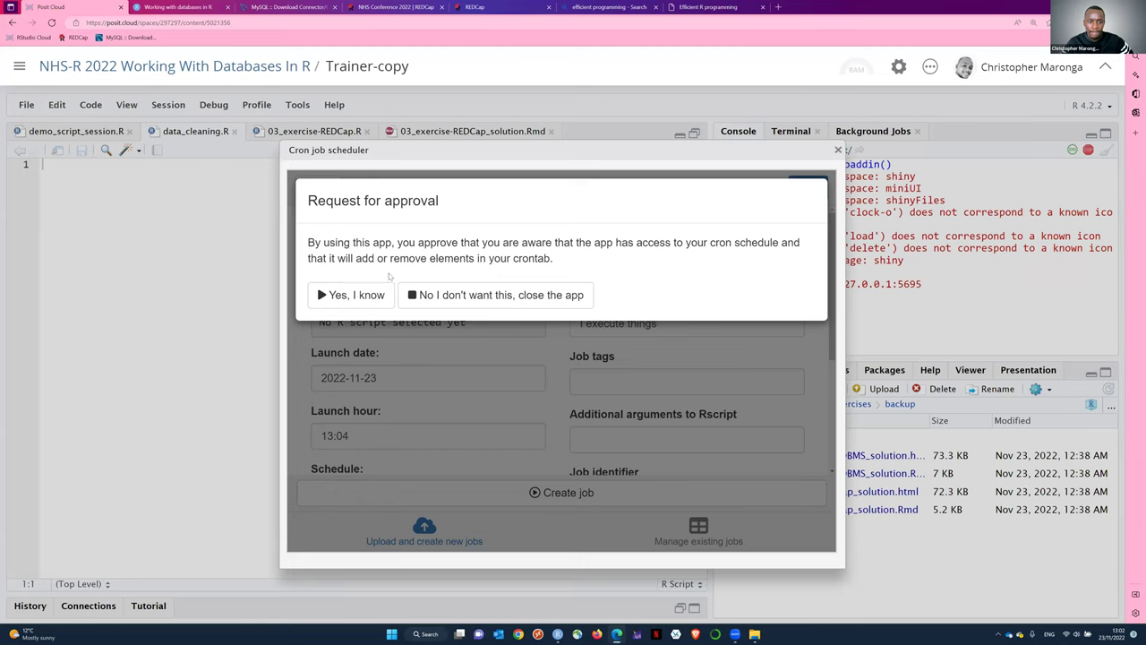
click(367, 297)
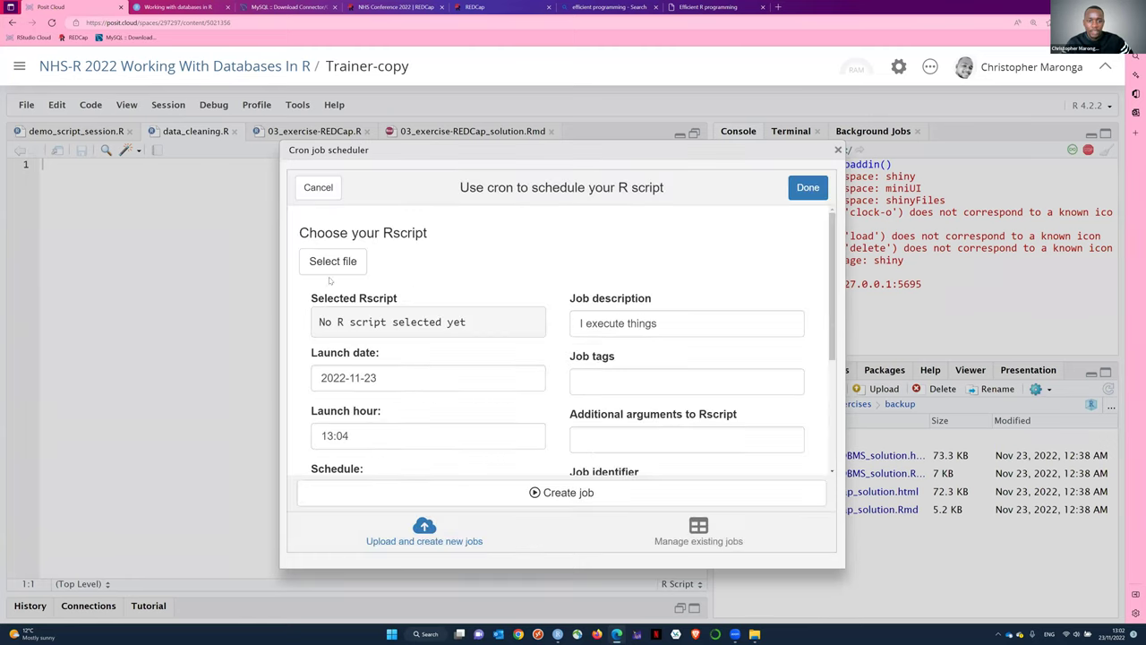
- Review the cron job settings, set the schedule to ASIS and leave the ASIS cron schedule expression empty
drag(554, 145, 563, 121)
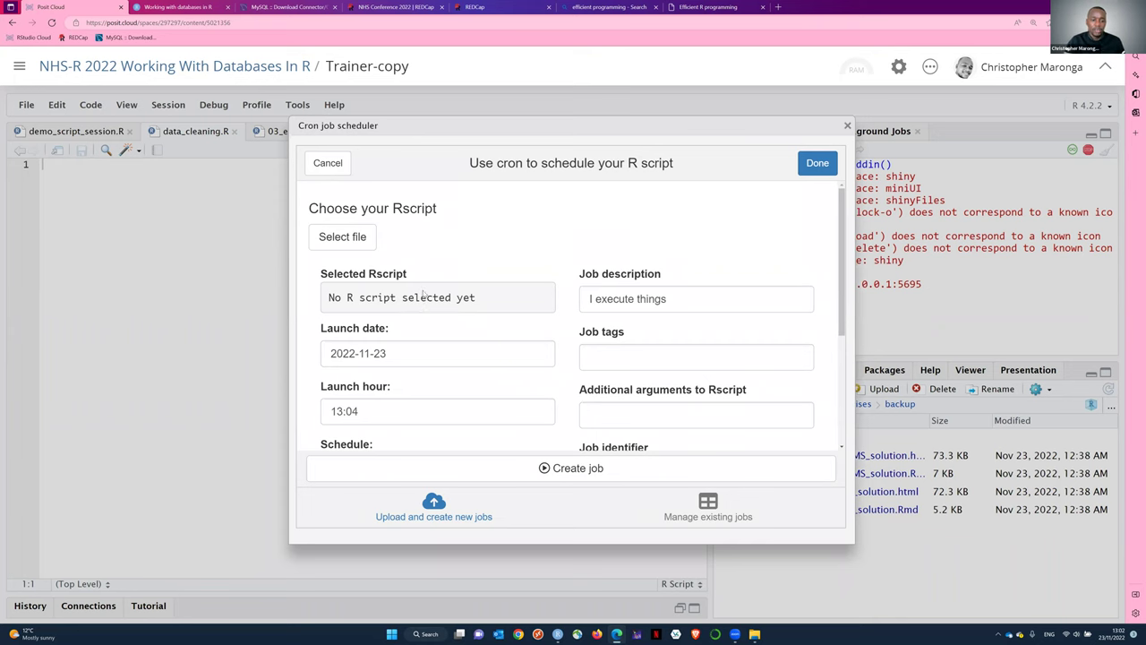
scroll(428, 298, down, 2)
scroll(435, 306, up, 1)
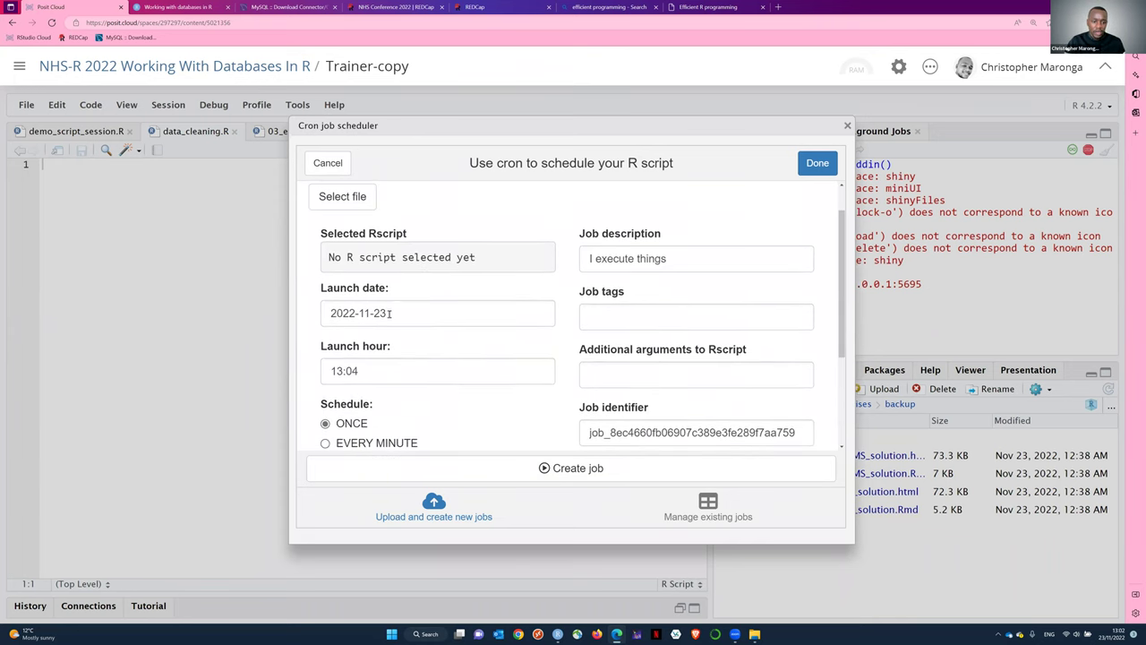
scroll(390, 314, down, 1)
scroll(374, 313, down, 2)
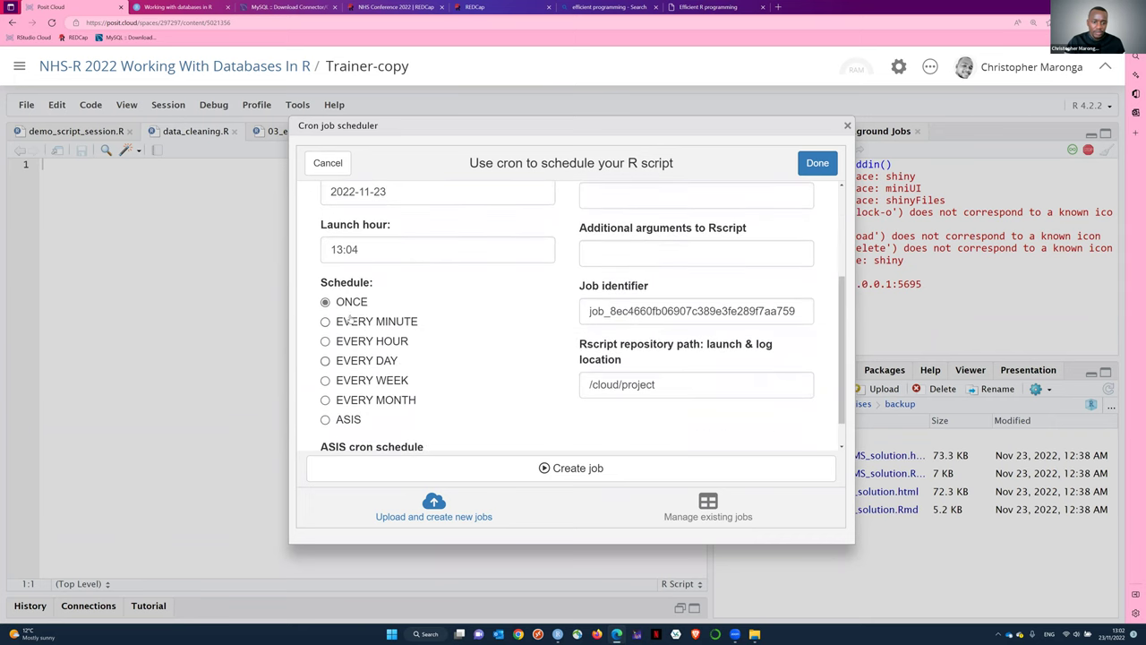
scroll(367, 315, down, 1)
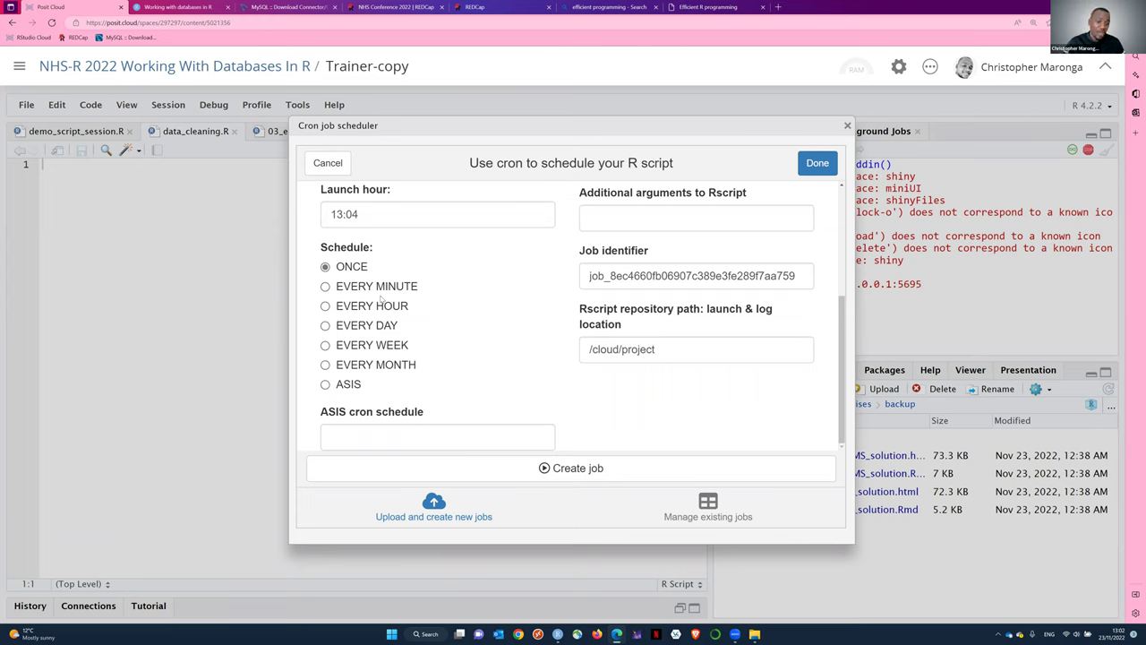
click(326, 386)
click(348, 435)
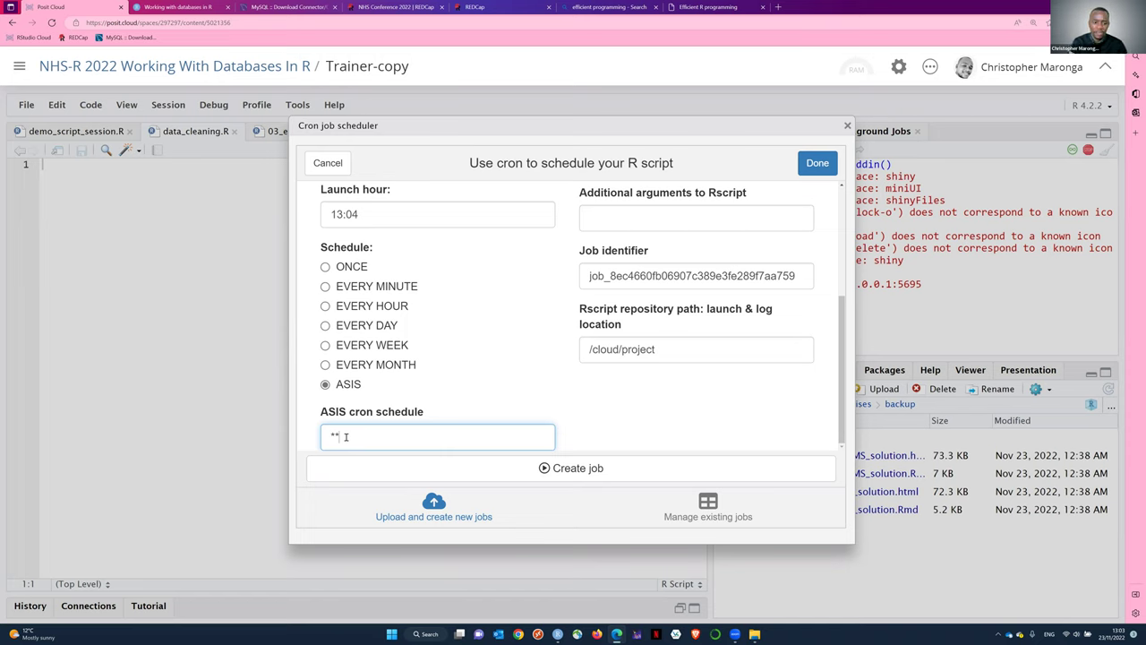
key(BackSpace)
key(BackSpace)
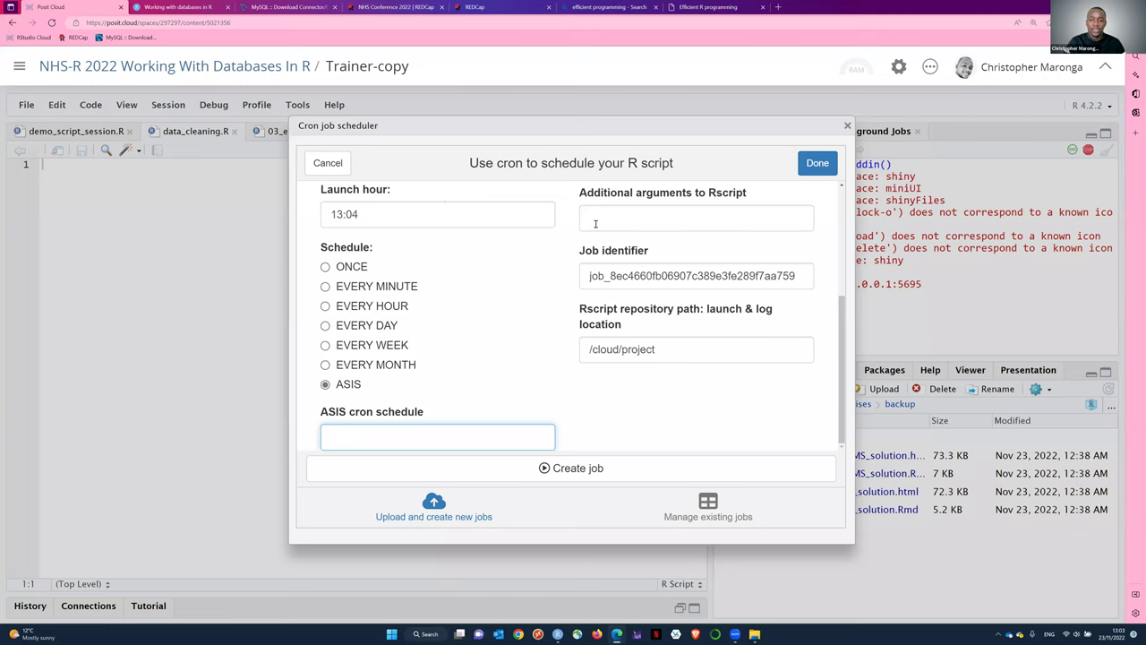
scroll(487, 382, up, 3)
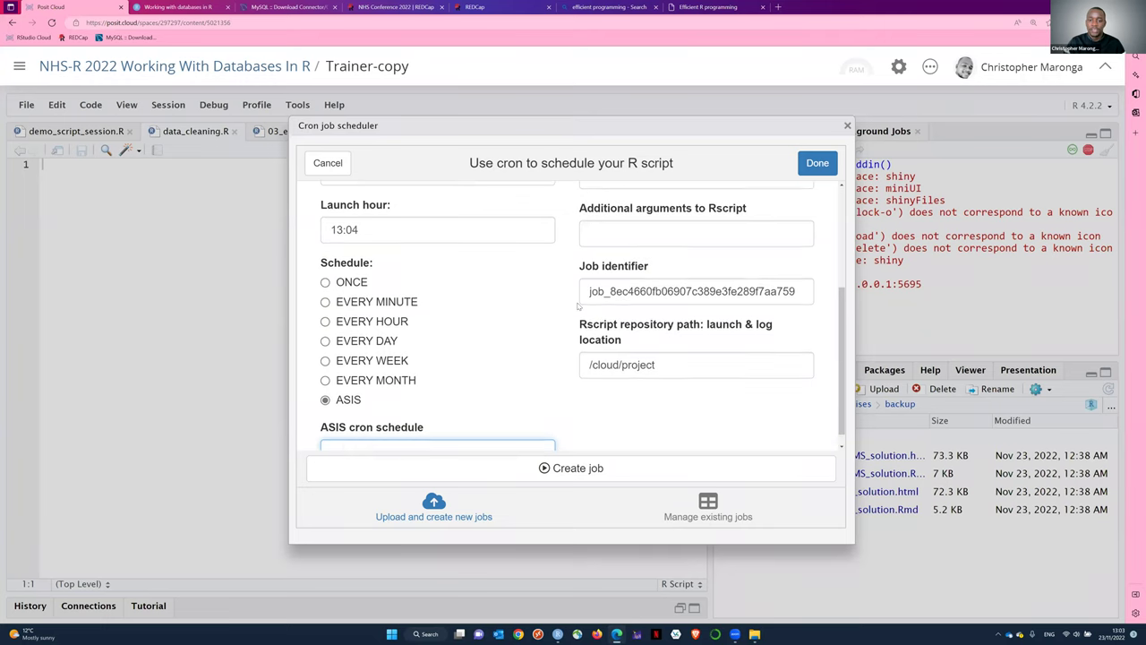
- Choose data_cleaning.R from the data-cleaning folder as the R script for the cron job
scroll(560, 257, up, 1)
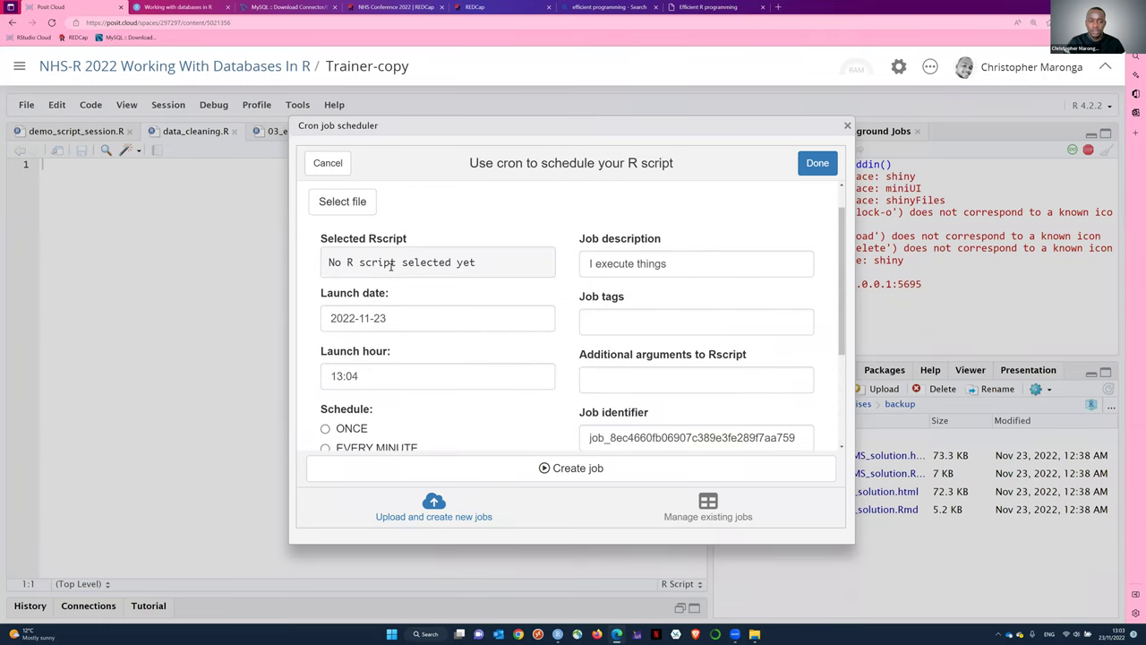
scroll(363, 244, up, 1)
click(343, 240)
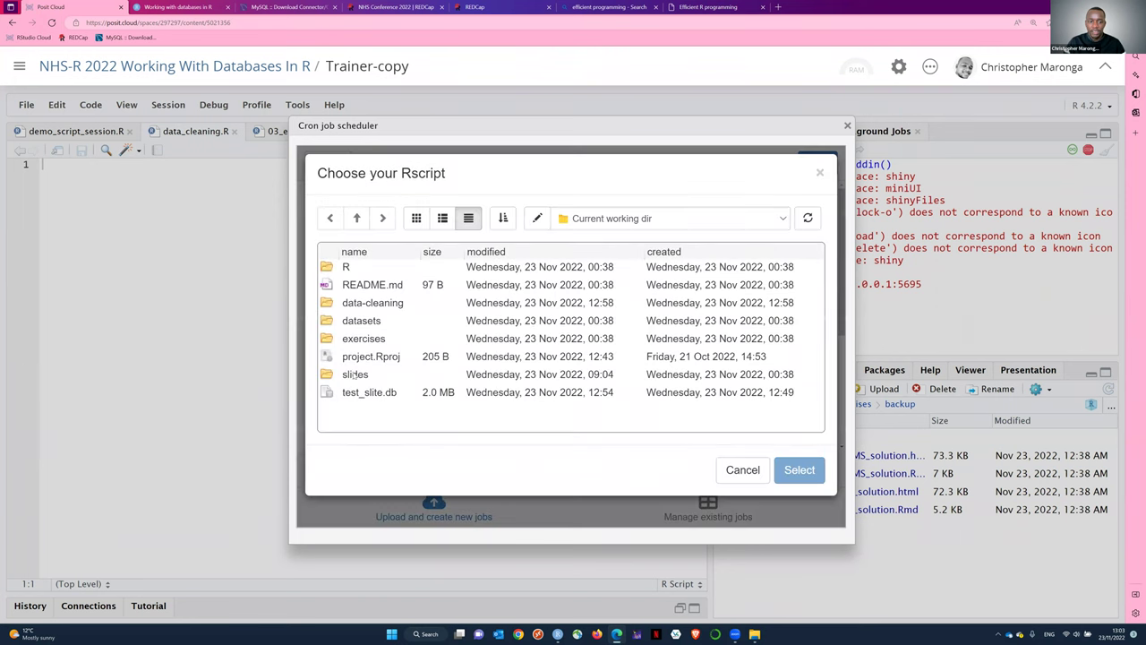
double_click(370, 304)
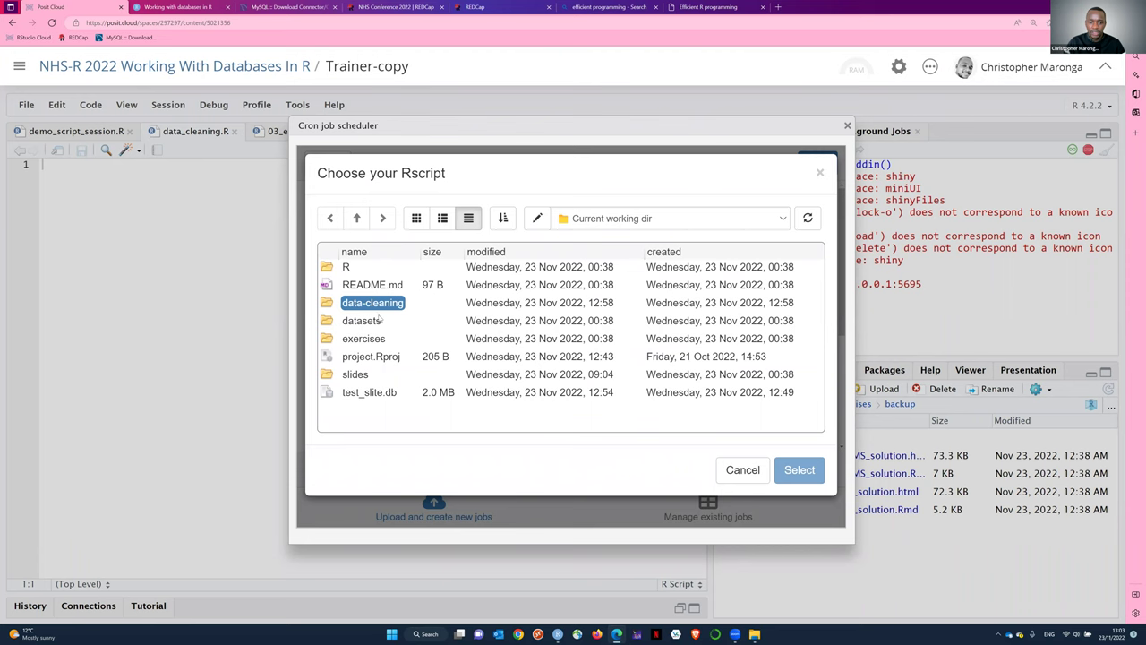
double_click(370, 267)
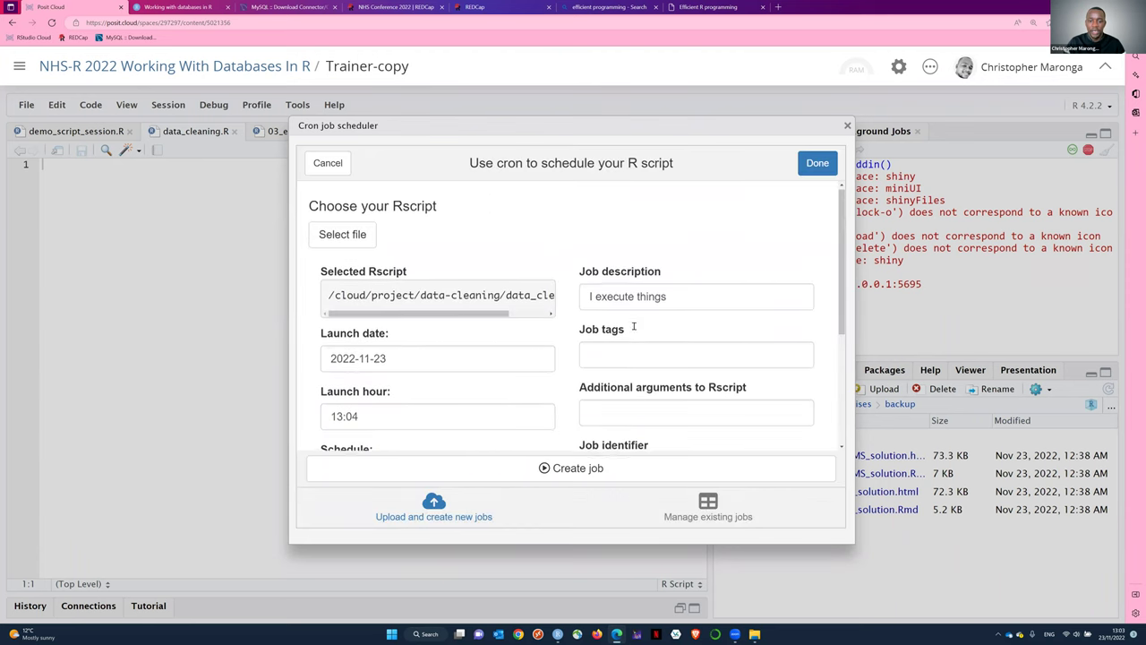
- Replace the job description with redcap_extraction
scroll(631, 330, down, 1)
click(623, 316)
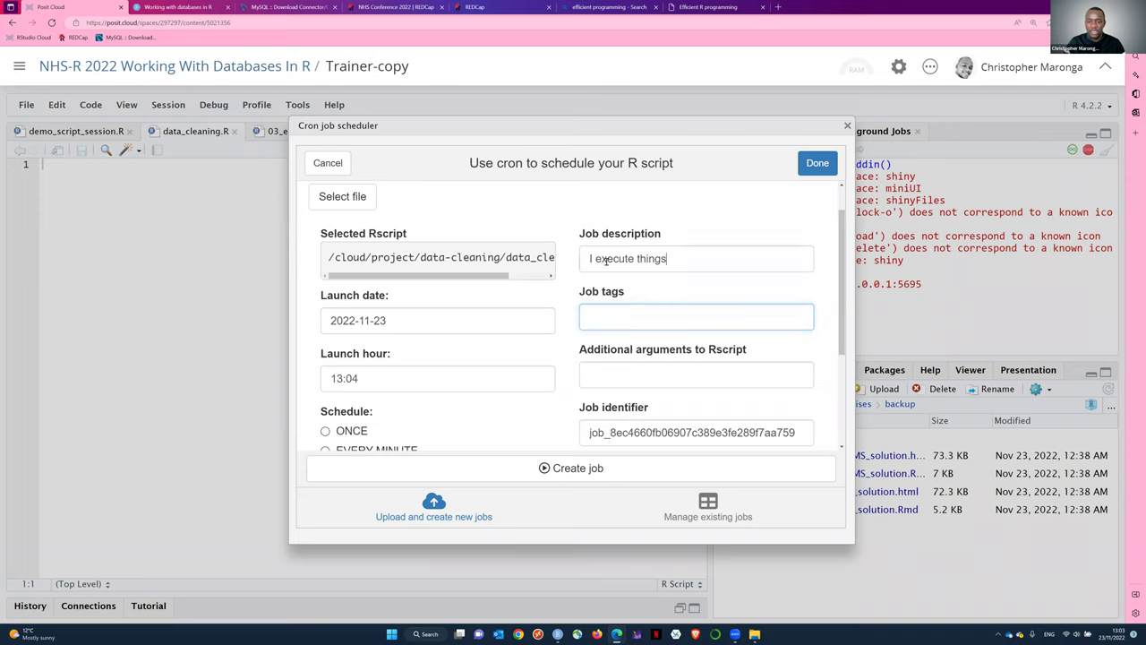
drag(670, 259, 581, 260)
text(R)
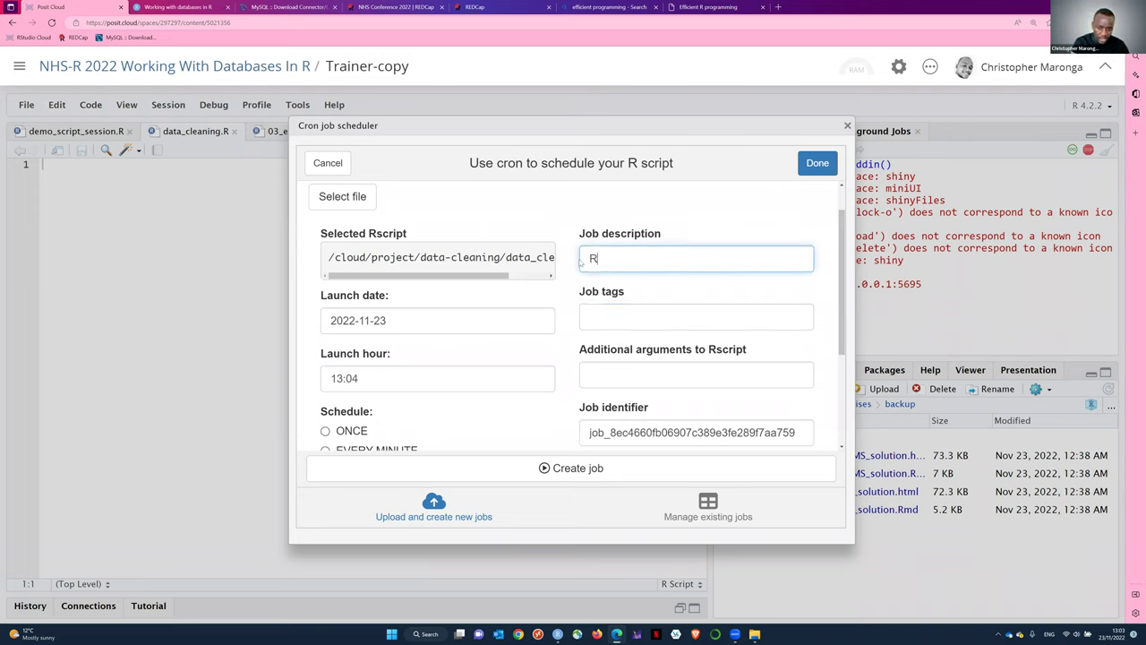
text(edc)
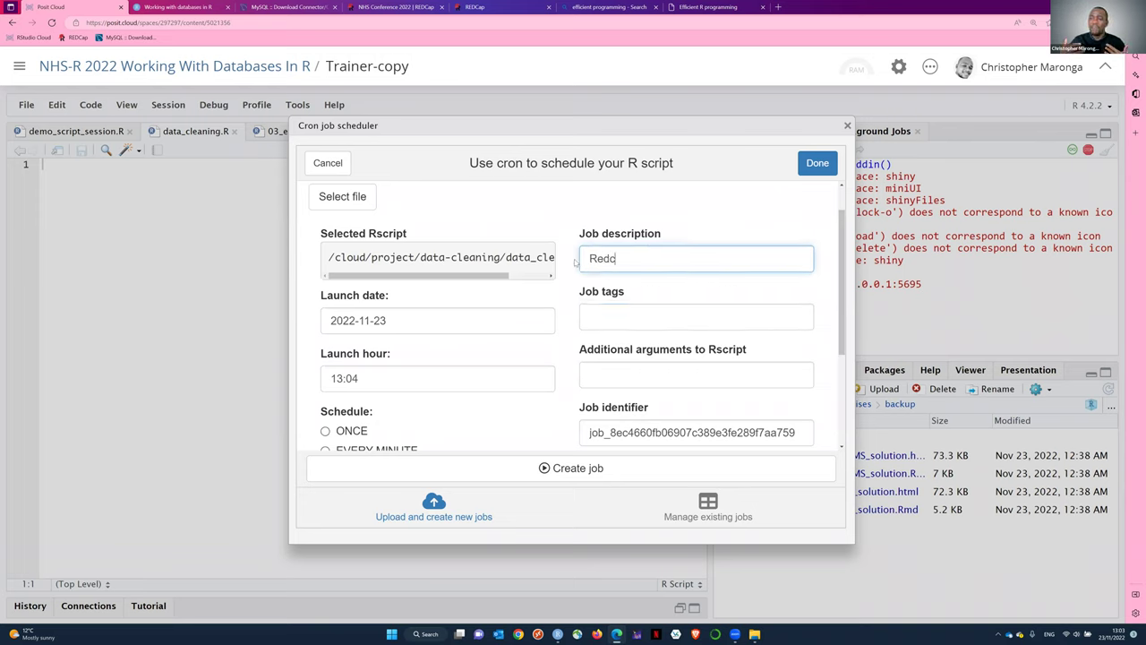
key(BackSpace)
text(d)
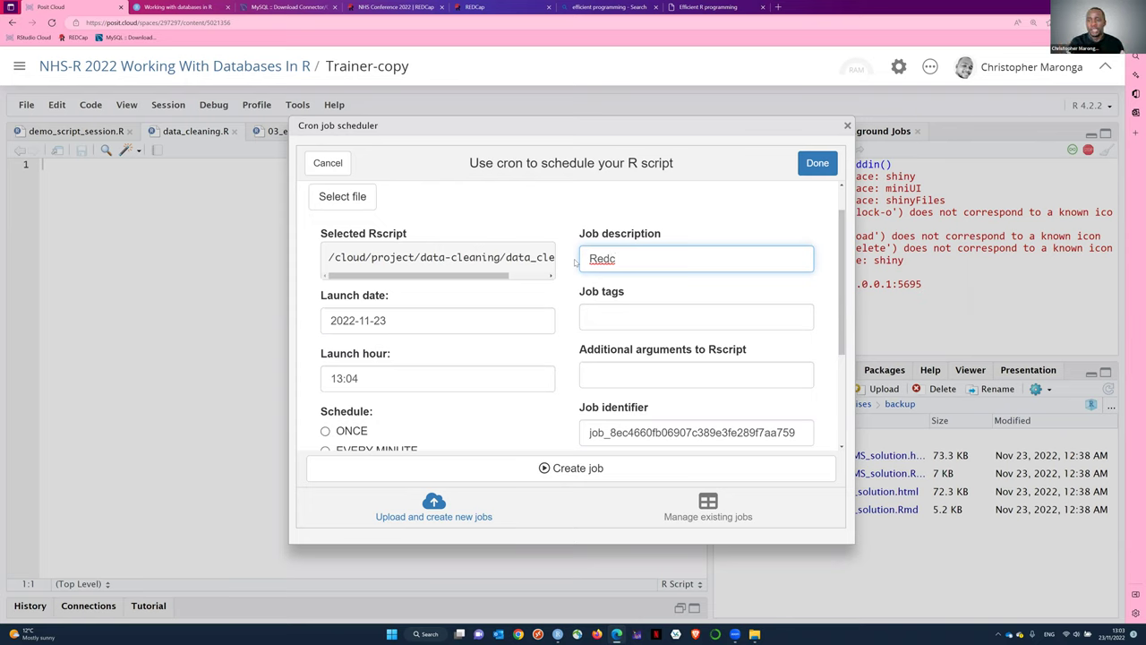
key(BackSpace)
text(d)
key(BackSpace)
key(BackSpace)
key(BackSpace)
key(BackSpace)
text(re)
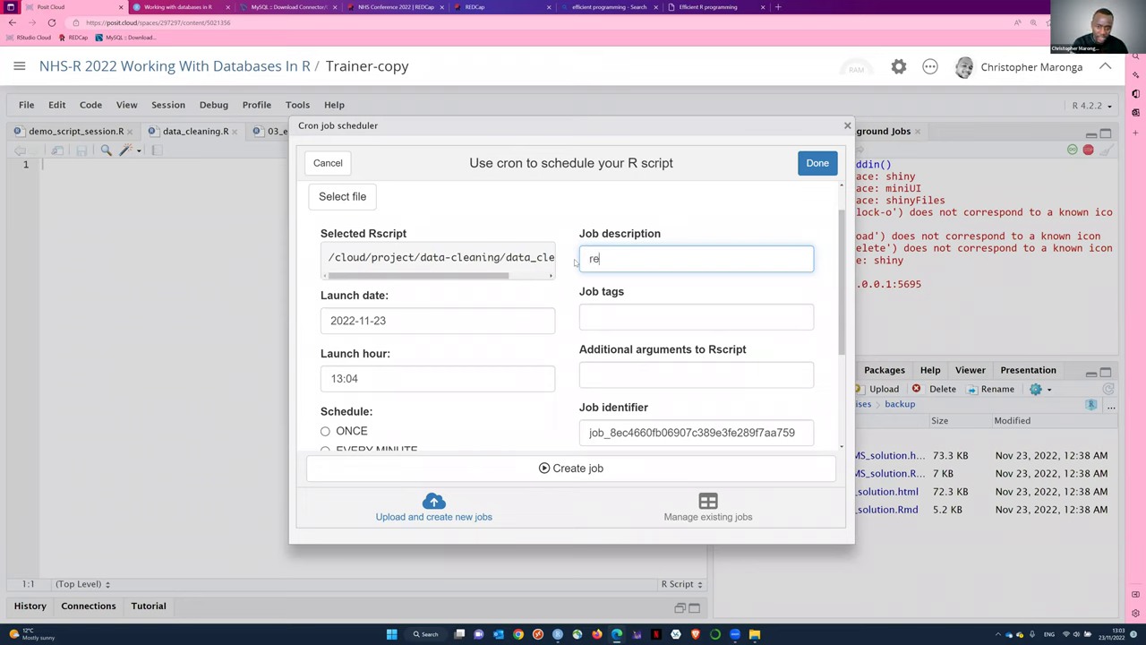
text(dcap_ex)
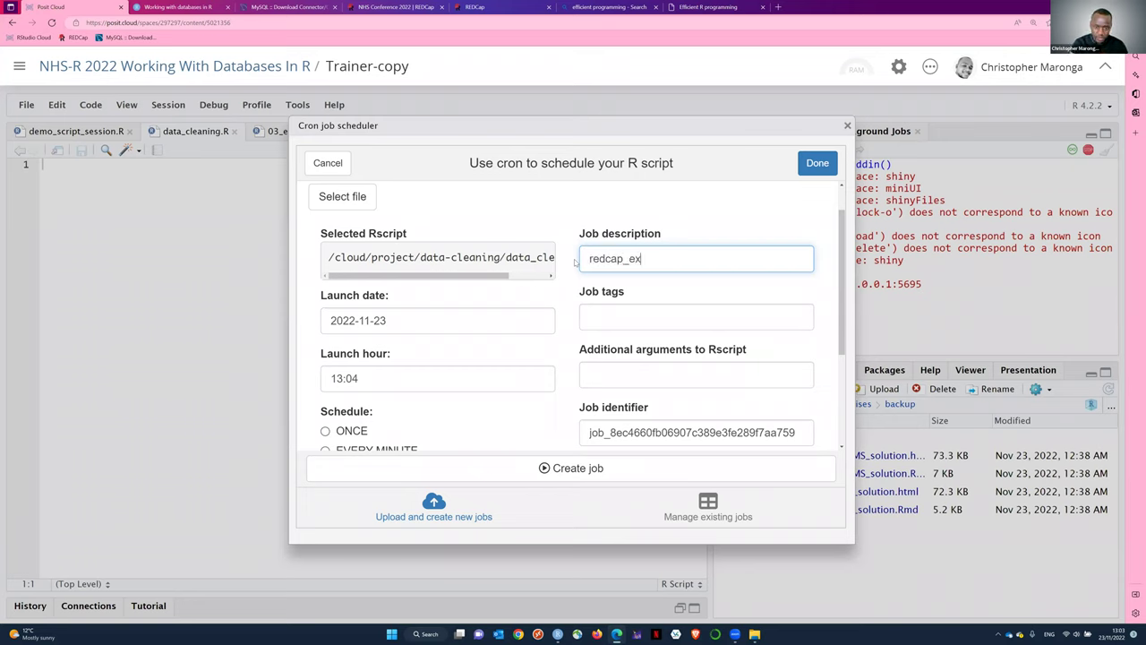
text(traction)
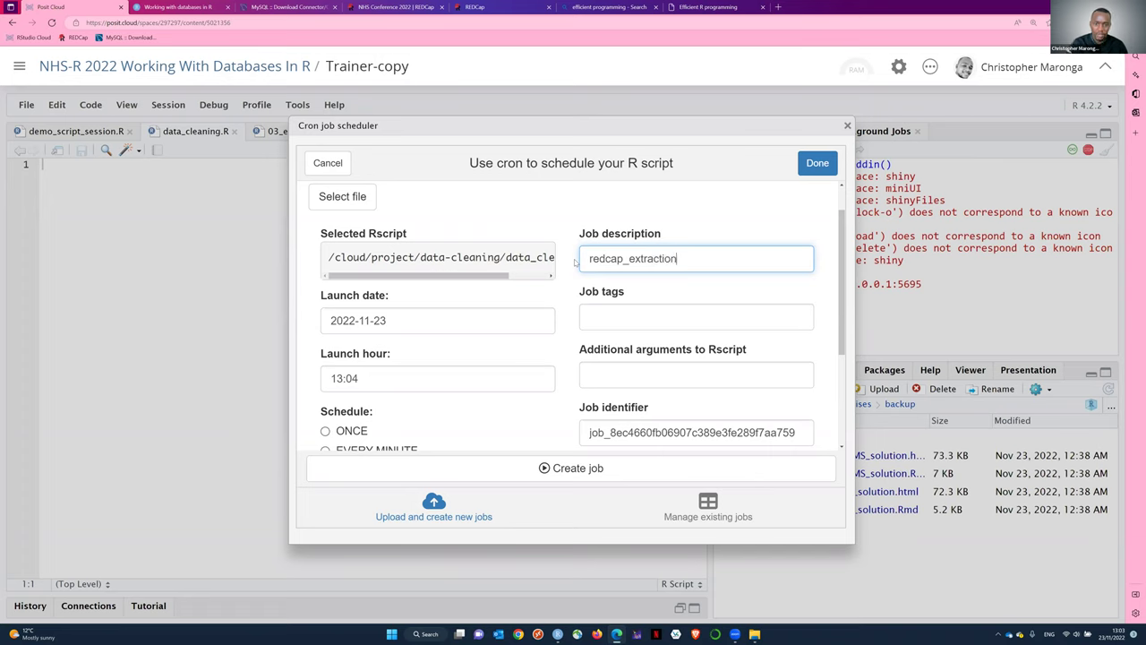
- Leave the job tags and additional arguments empty, set the schedule to EVERY MINUTE and create the job
click(629, 317)
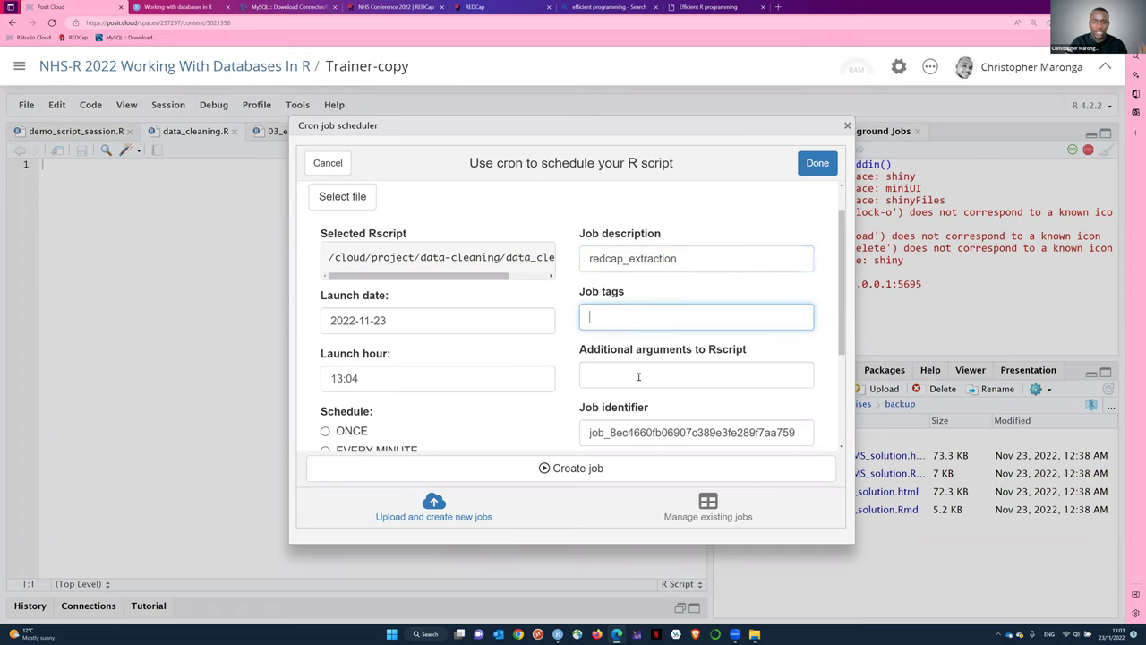
scroll(629, 317, down, 1)
click(622, 323)
scroll(623, 324, down, 2)
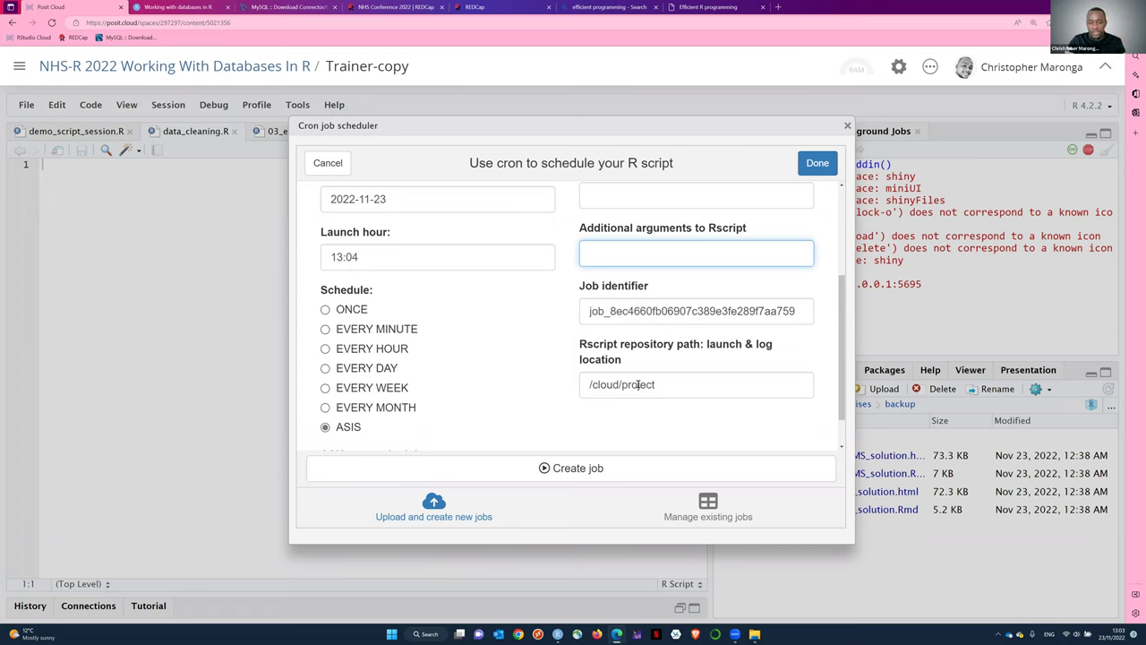
click(703, 348)
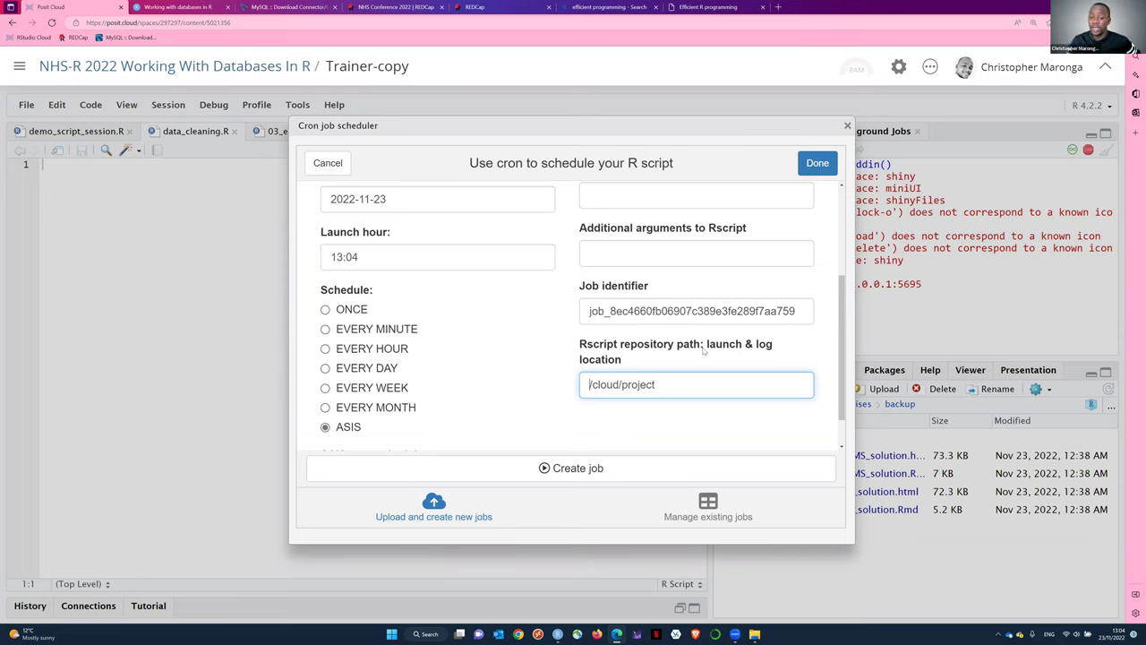
click(346, 331)
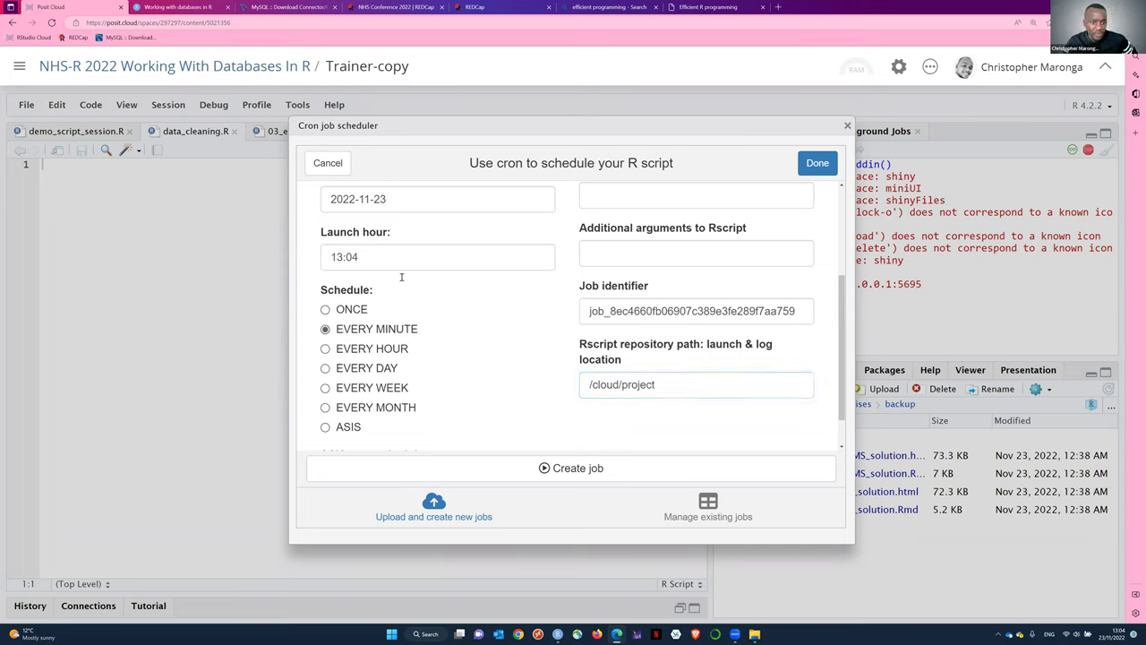
scroll(419, 245, up, 2)
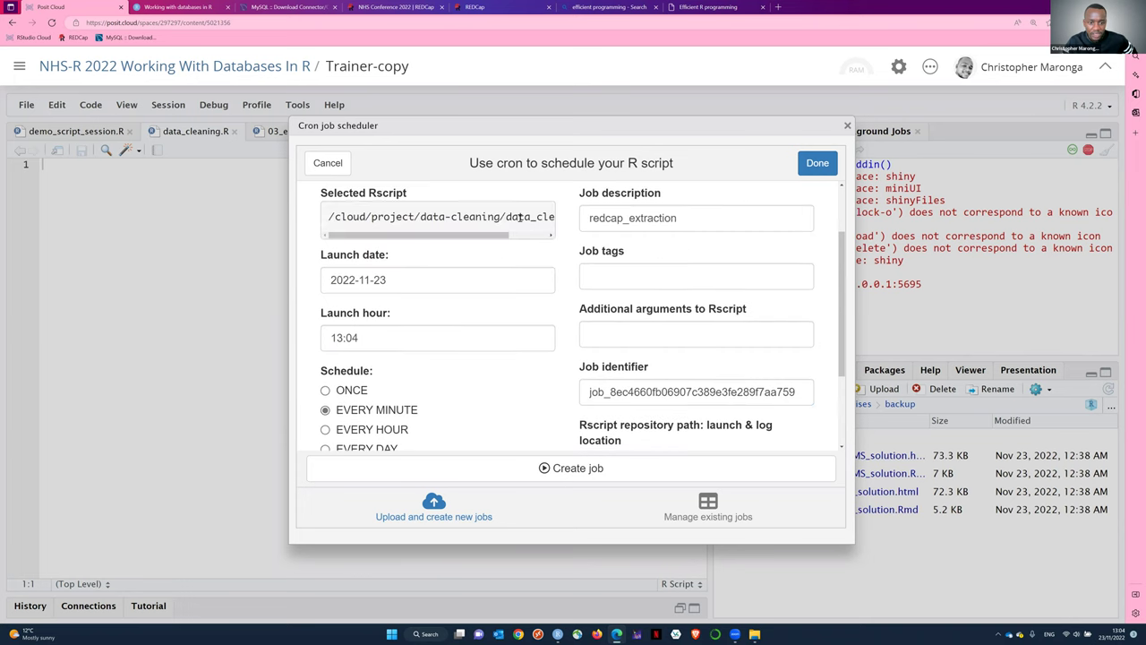
scroll(582, 394, down, 2)
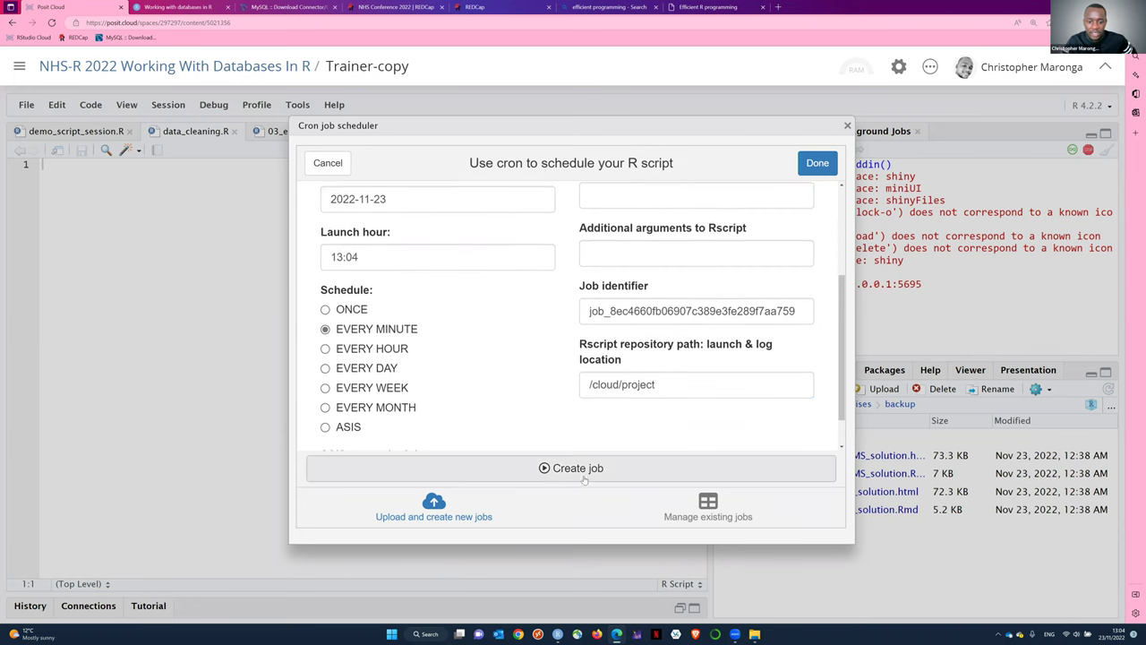
click(591, 472)
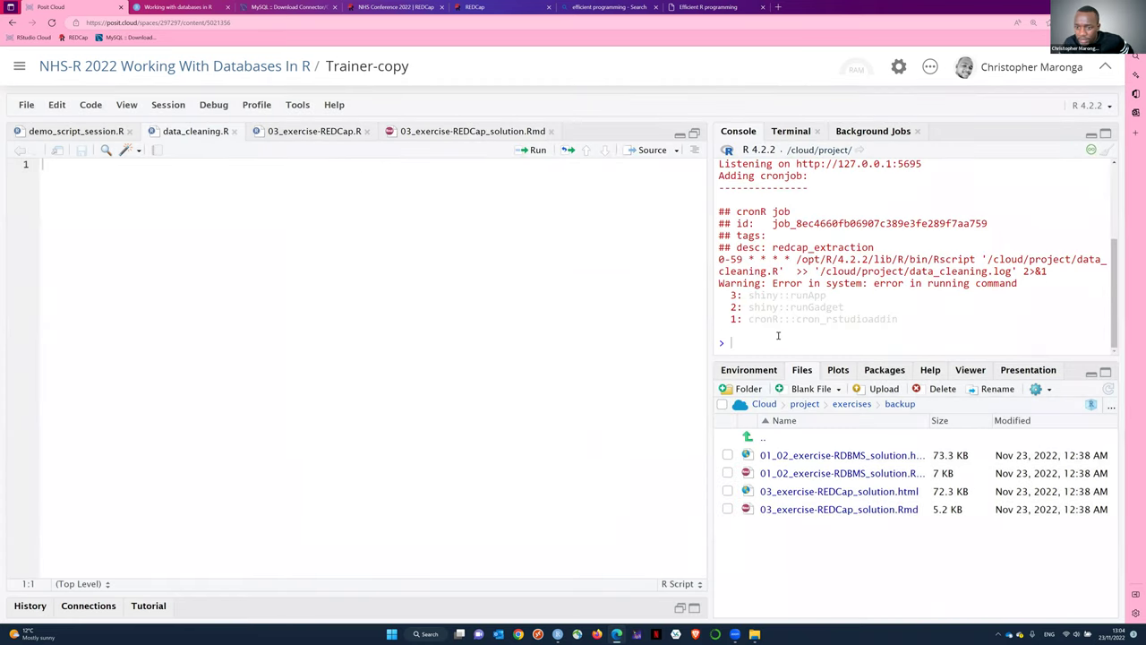
- Review the job creation output in the console and rerun the cronR addin for scheduling R scripts on Linux/Unix
scroll(761, 288, up, 1)
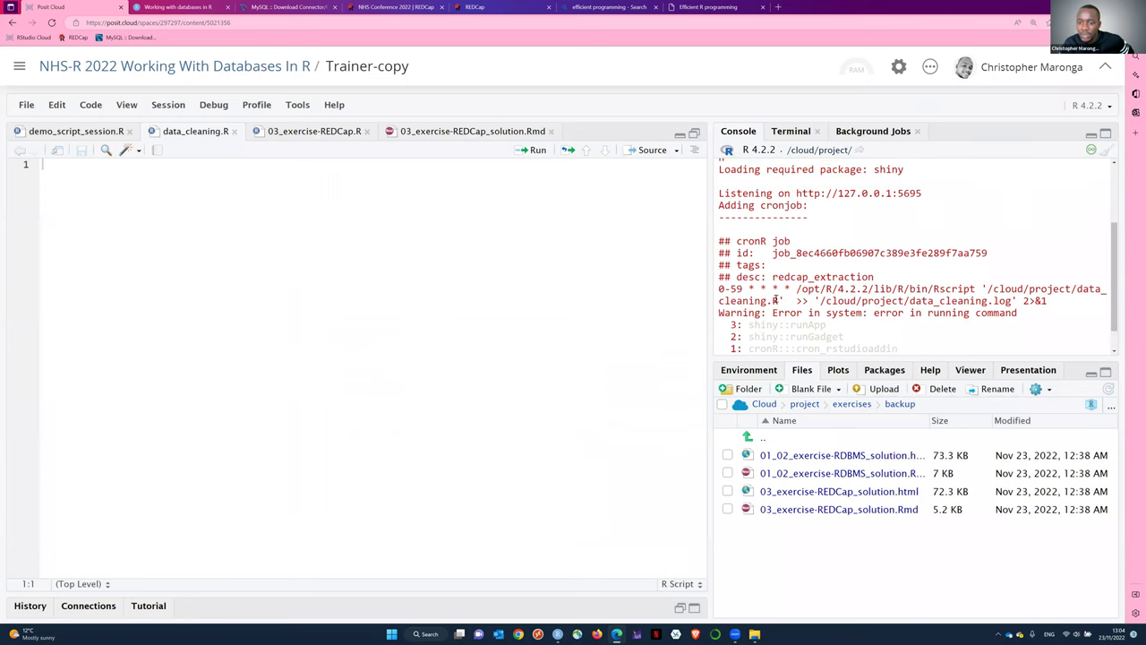
scroll(801, 301, up, 3)
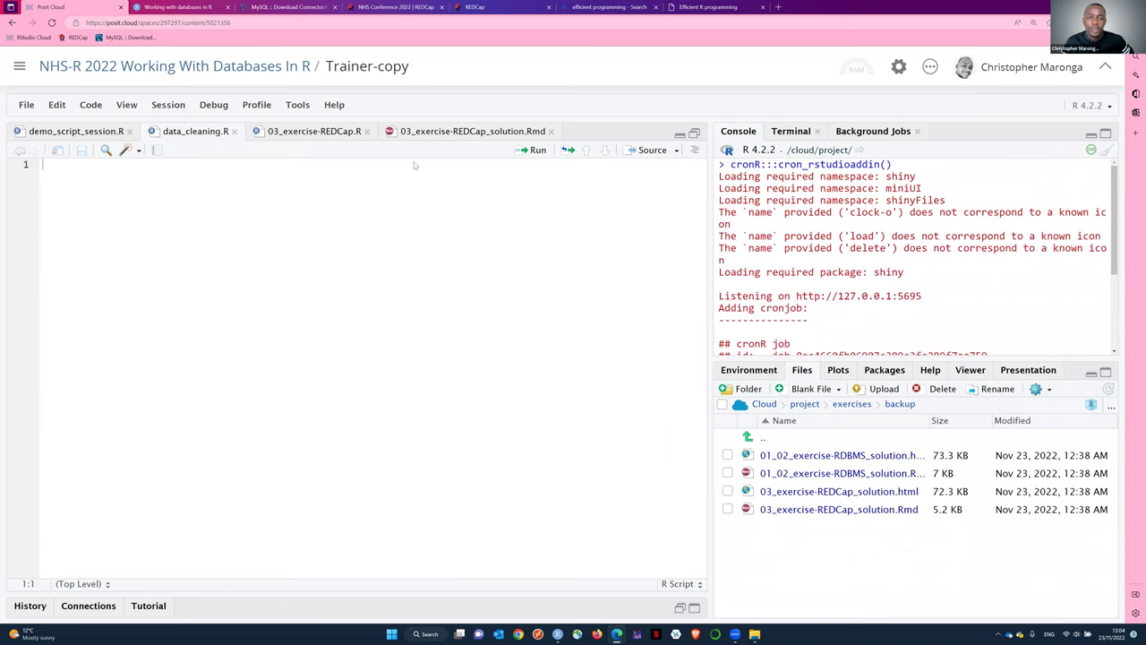
click(298, 105)
mouse_move(430, 246)
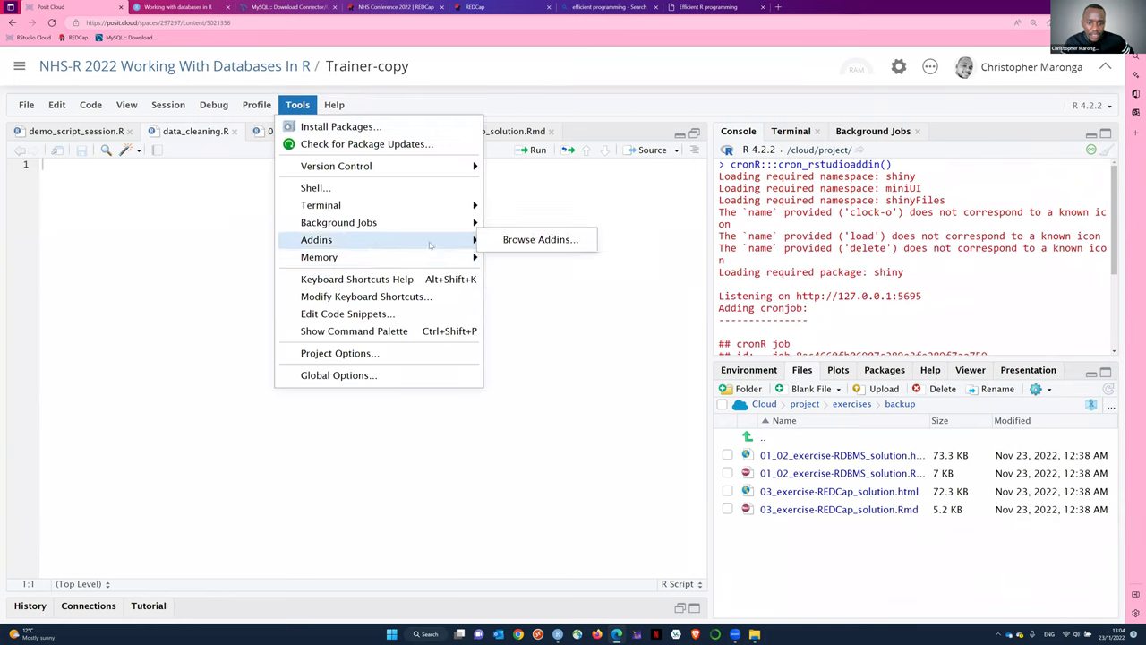
click(518, 243)
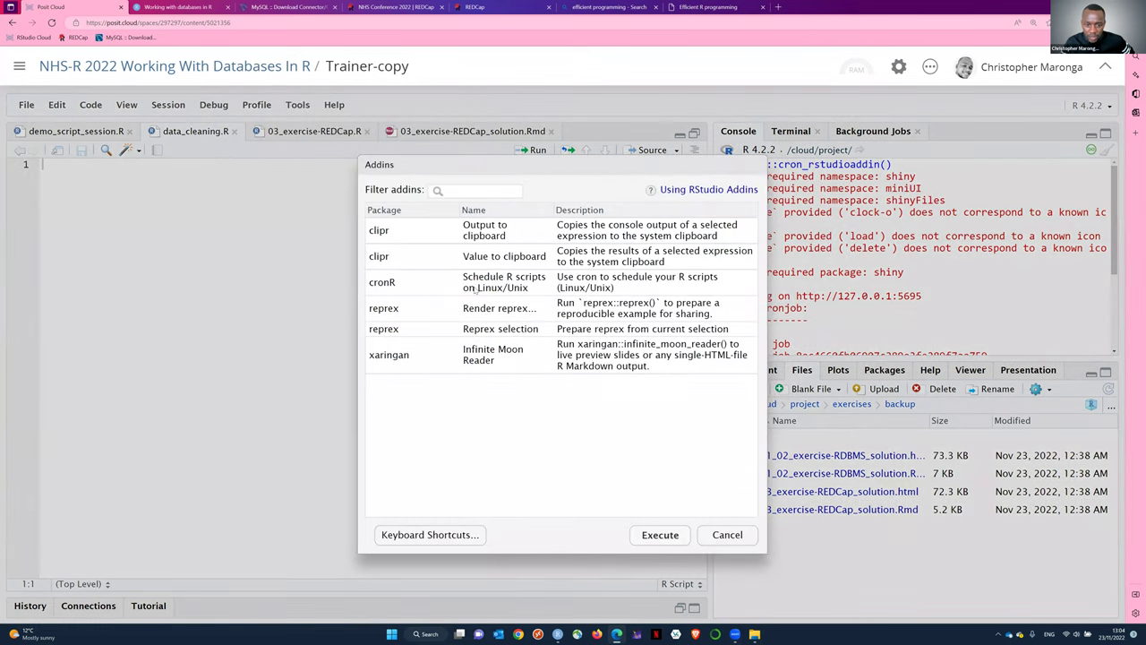
click(669, 534)
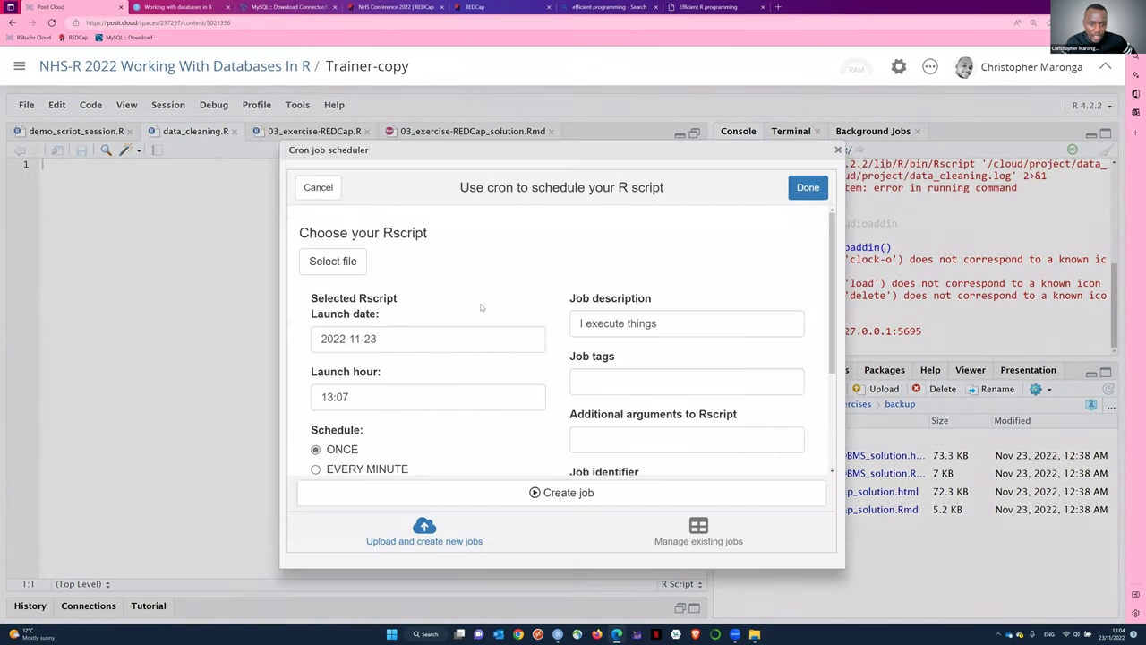
click(347, 295)
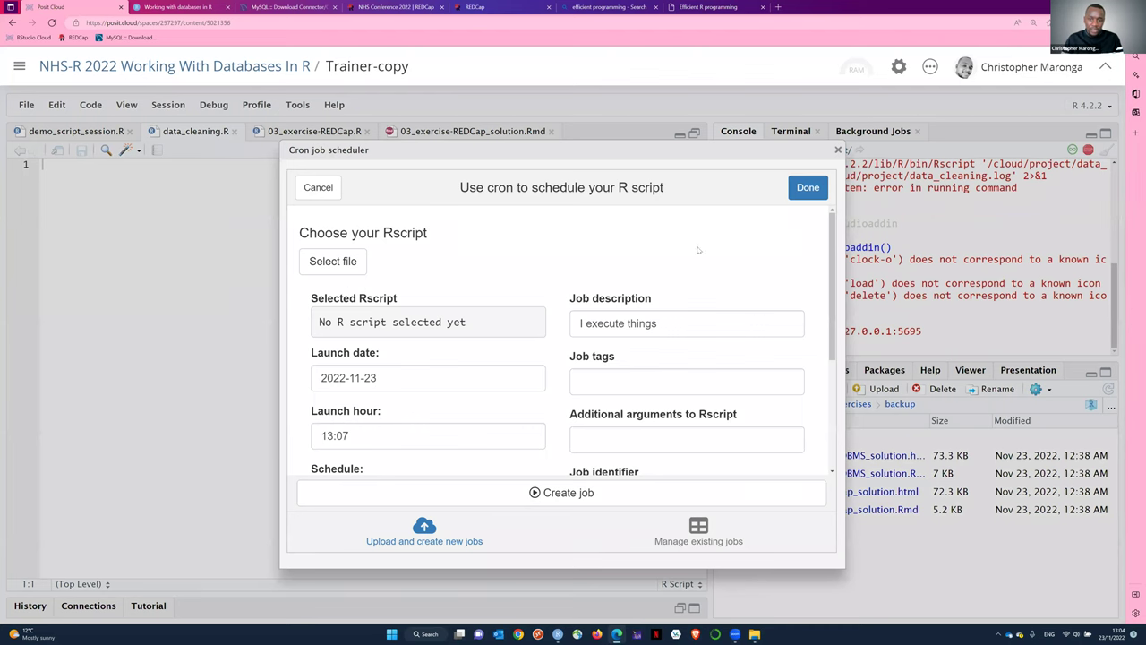
- Select data_cleaning.R in the data-cleaning folder again as the script for a new job
click(345, 261)
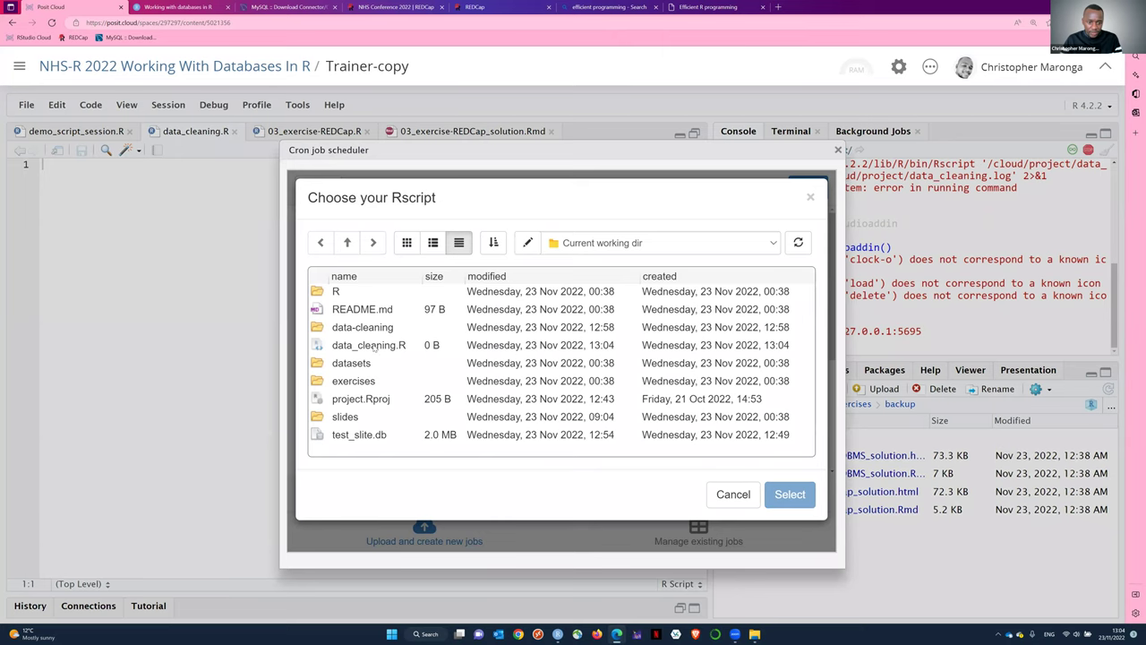
double_click(363, 327)
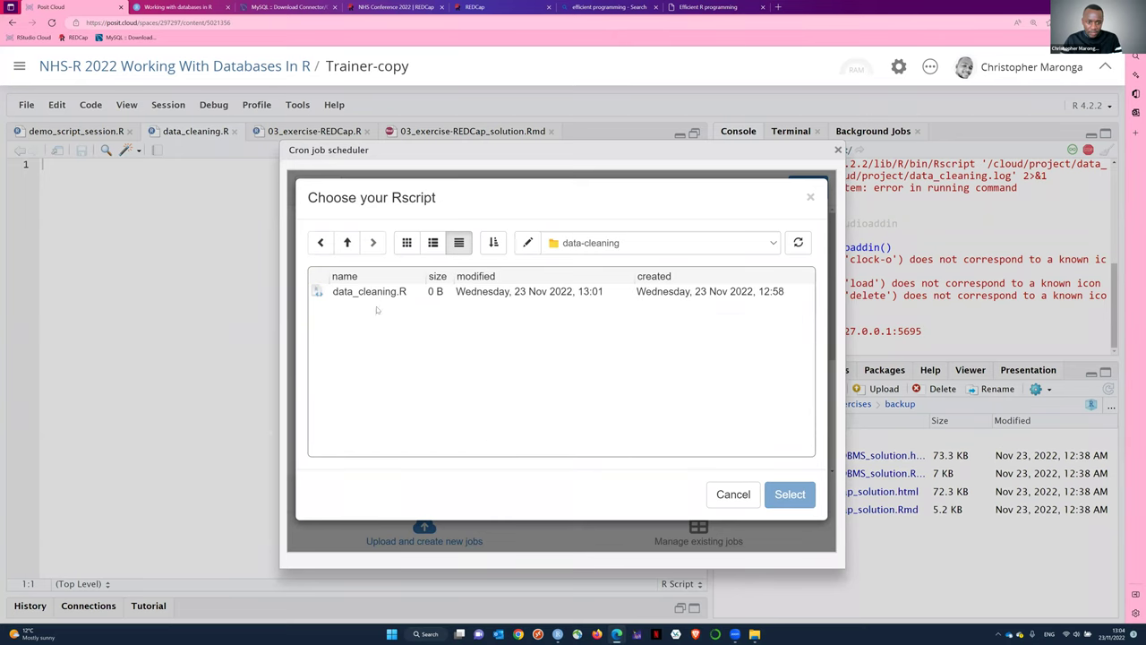
click(371, 285)
key(Return)
- Review the new job's launch time, schedule, description and repository path settings and close the cron job scheduler
scroll(367, 383, down, 5)
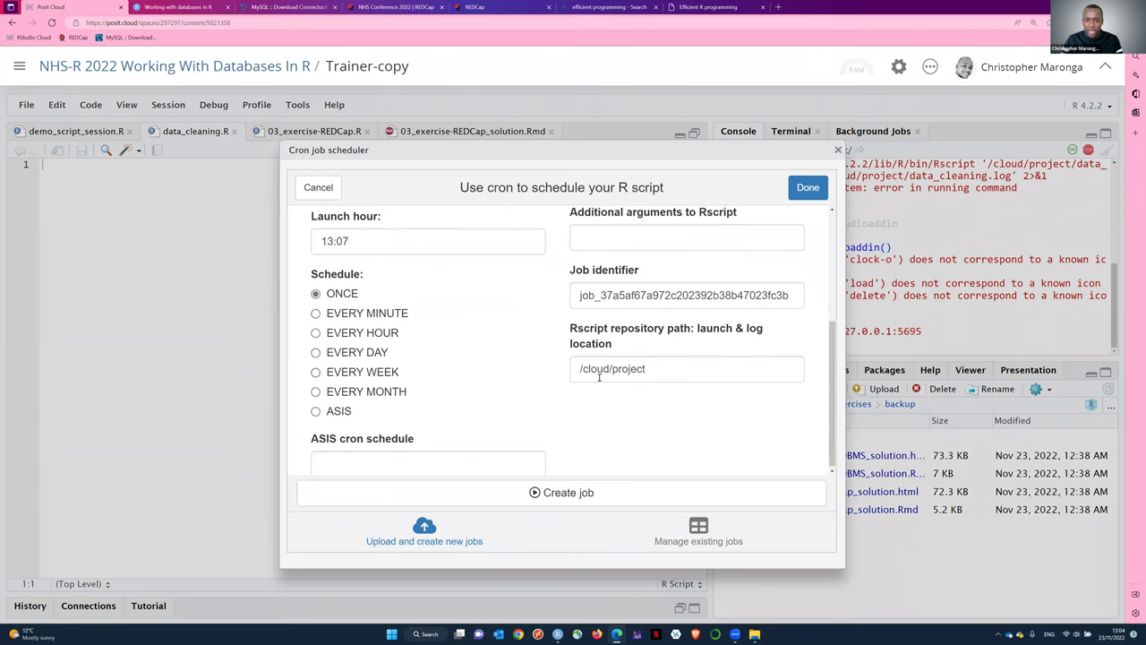
scroll(602, 376, up, 4)
scroll(781, 235, up, 1)
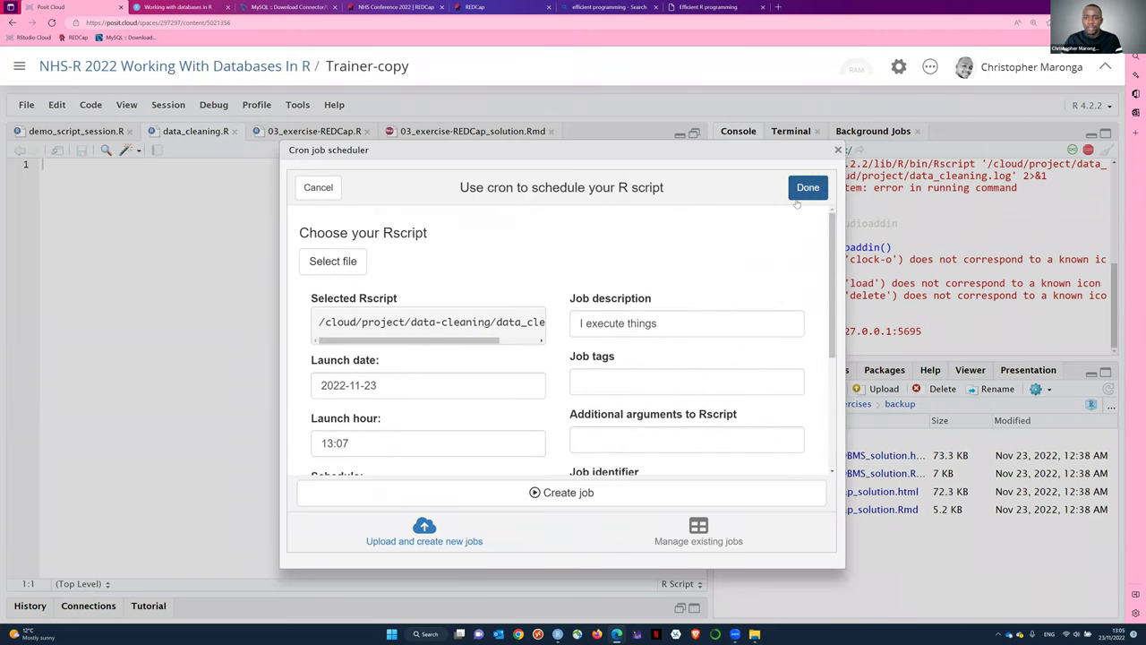
scroll(716, 295, down, 2)
click(580, 492)
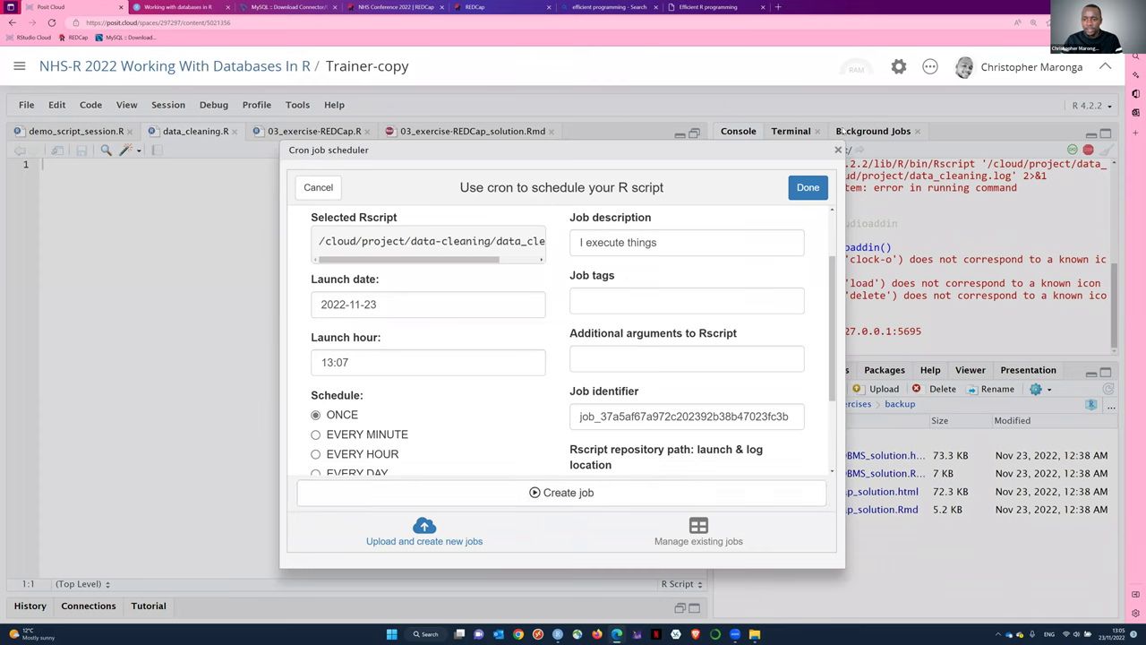
click(807, 187)
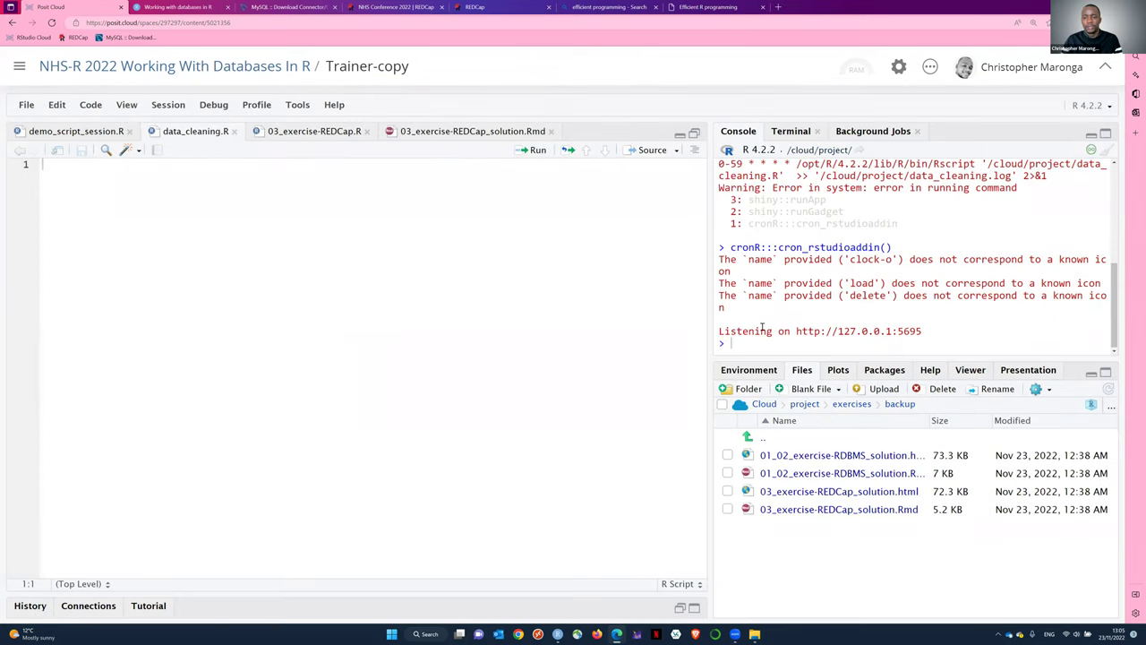